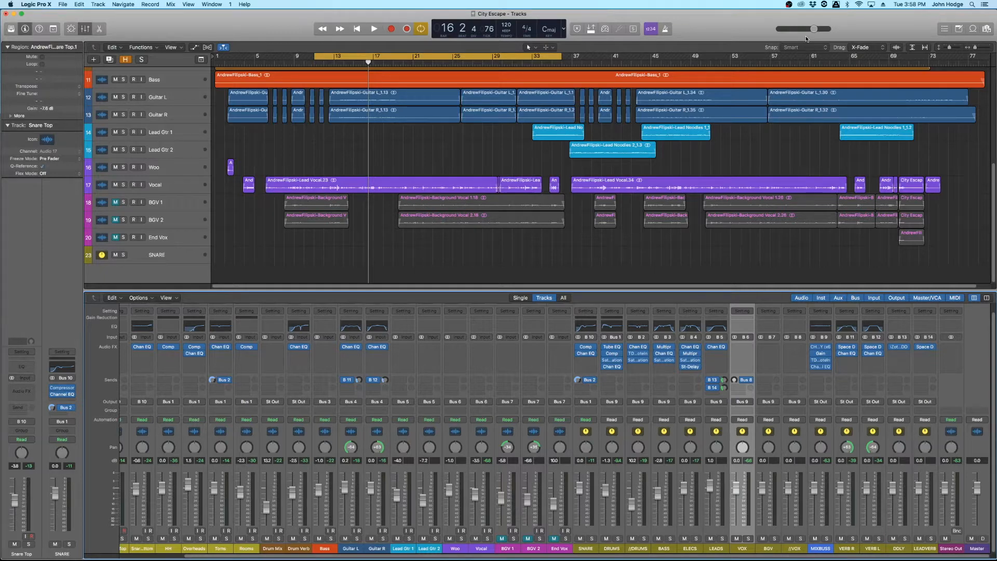
Insert a Channel EQ on the VOX bus, turn on its analyzer and reposition the plug-in window beside the VOX strip.
key(space)
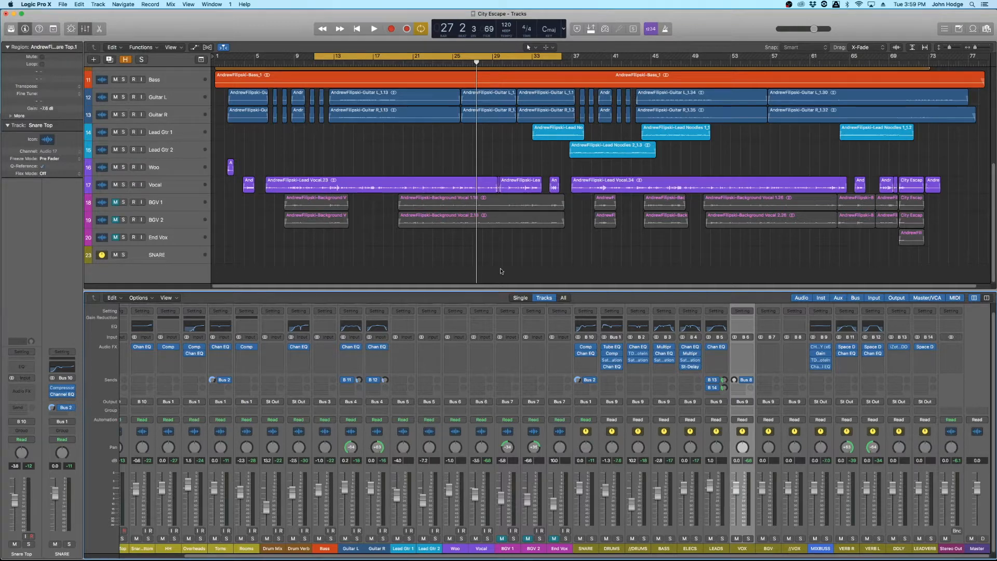
click(746, 327)
drag(258, 26, 492, 265)
click(289, 445)
drag(403, 269, 416, 260)
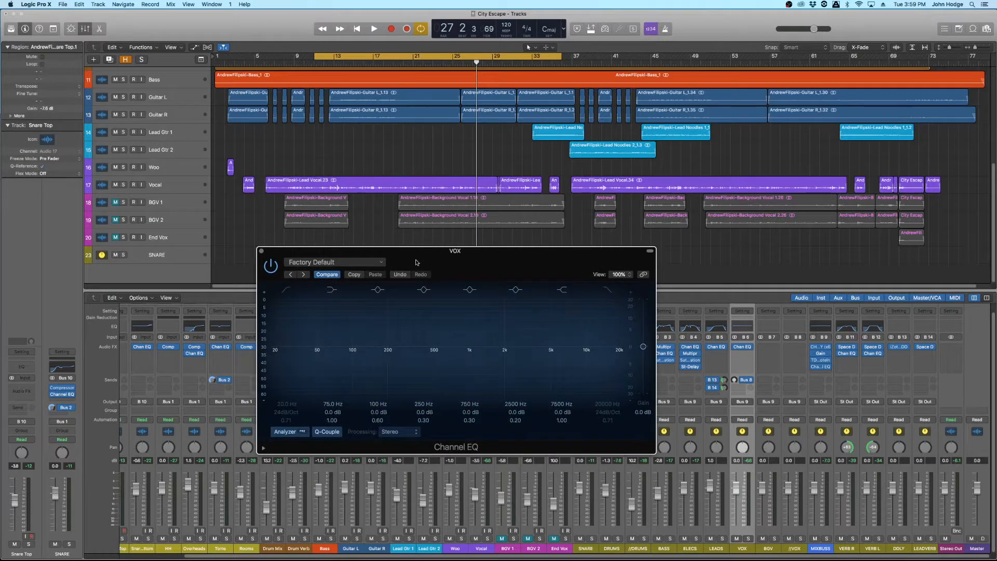
drag(404, 261, 441, 262)
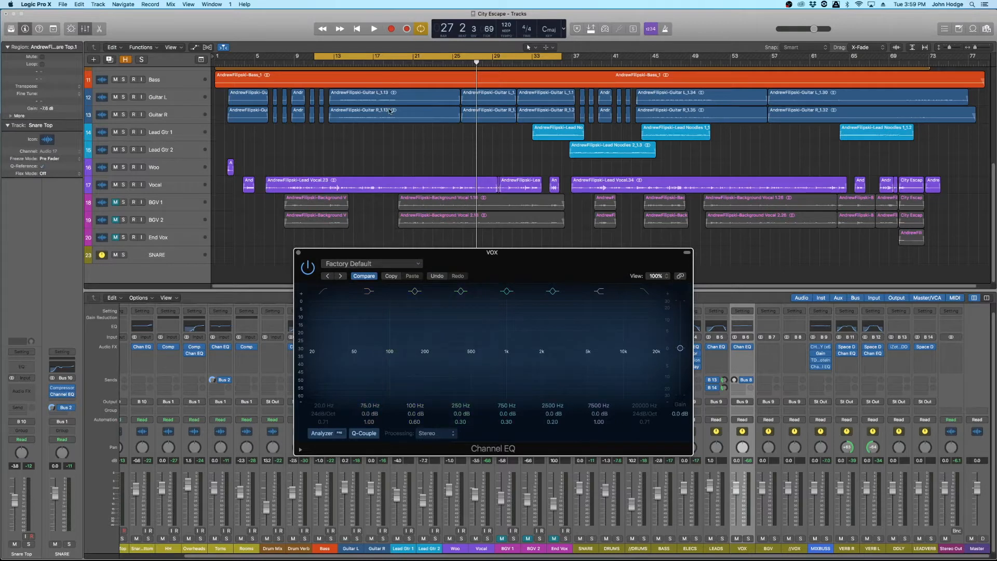
Enable the vocal EQ's low cut band and raise its frequency to 140 Hz during playback.
key(space)
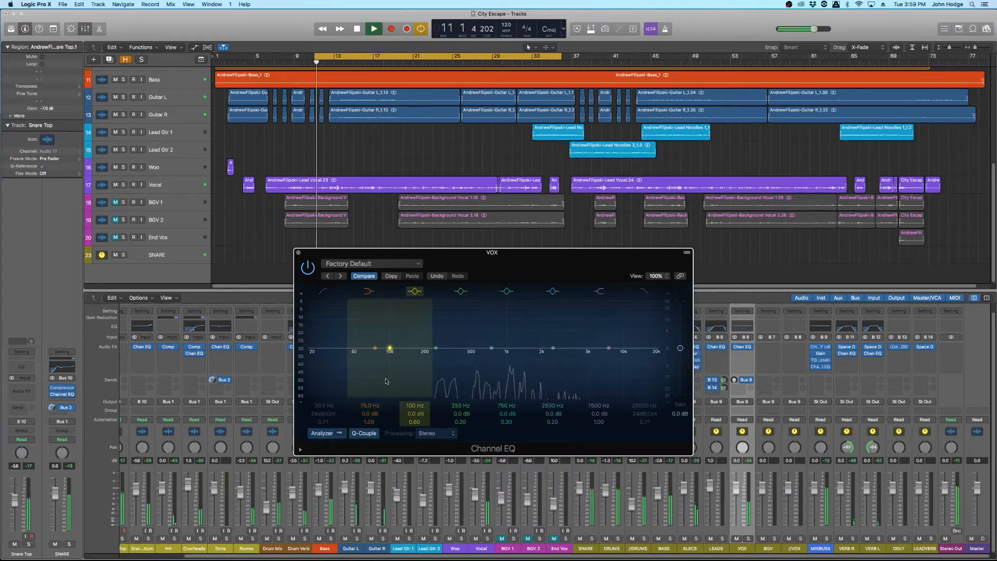
click(322, 292)
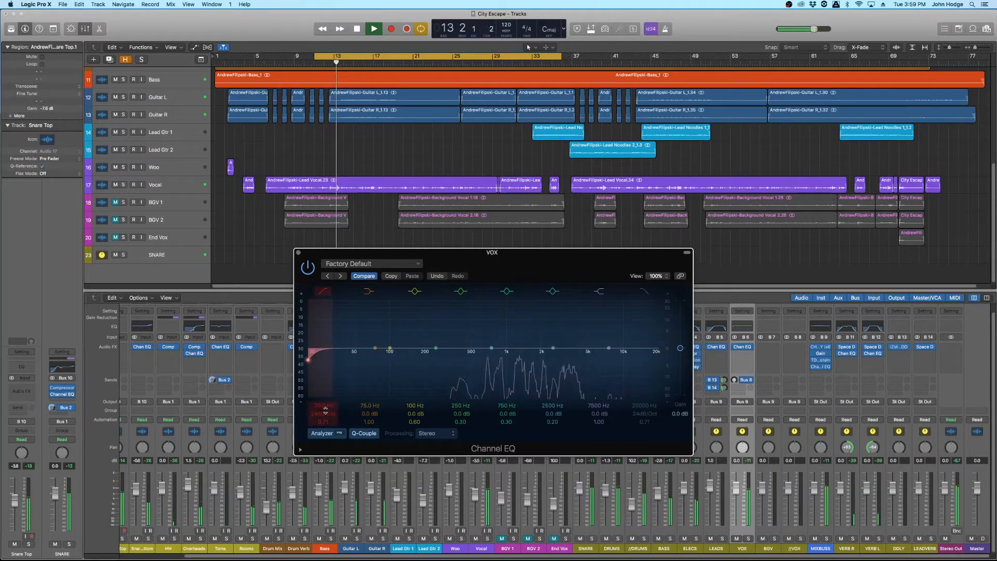
drag(325, 406, 336, 383)
key(space)
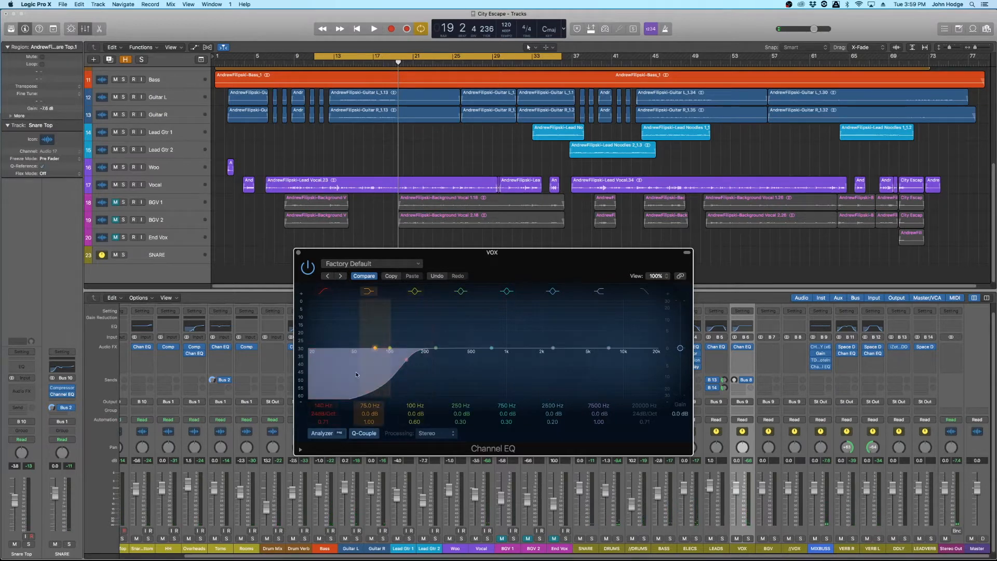
Play the song from bar 18 to listen to the vocal with the low cut.
click(384, 62)
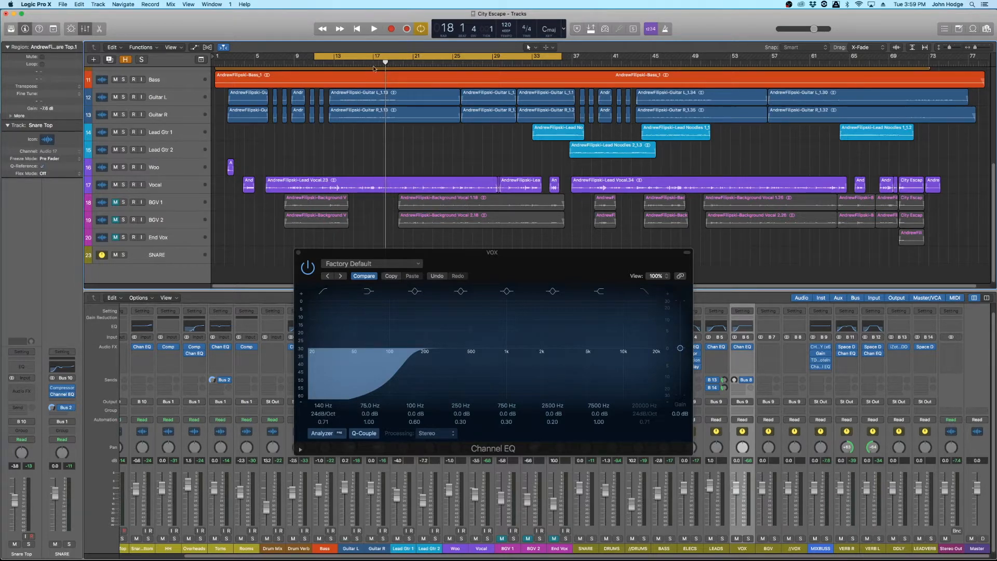
key(space)
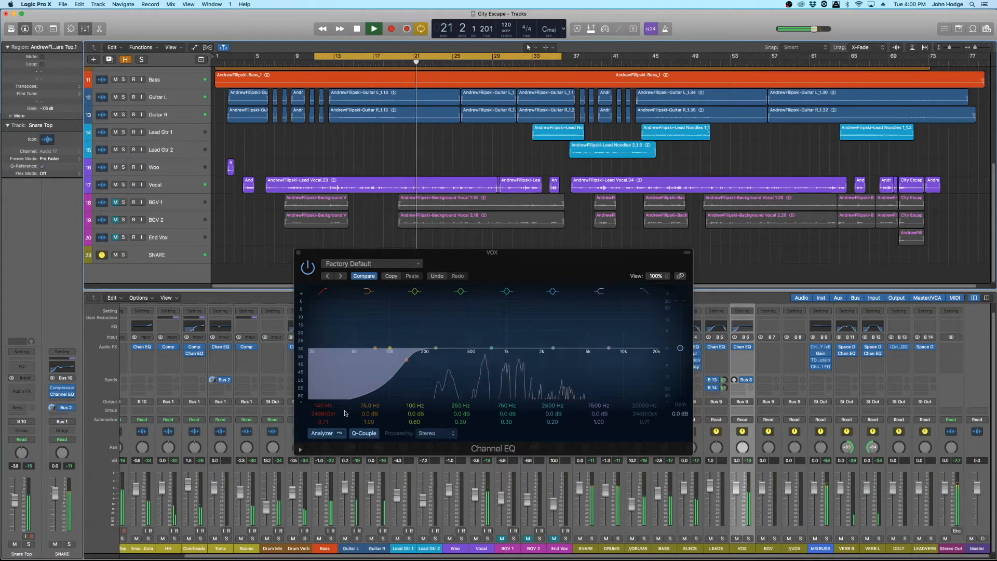
key(space)
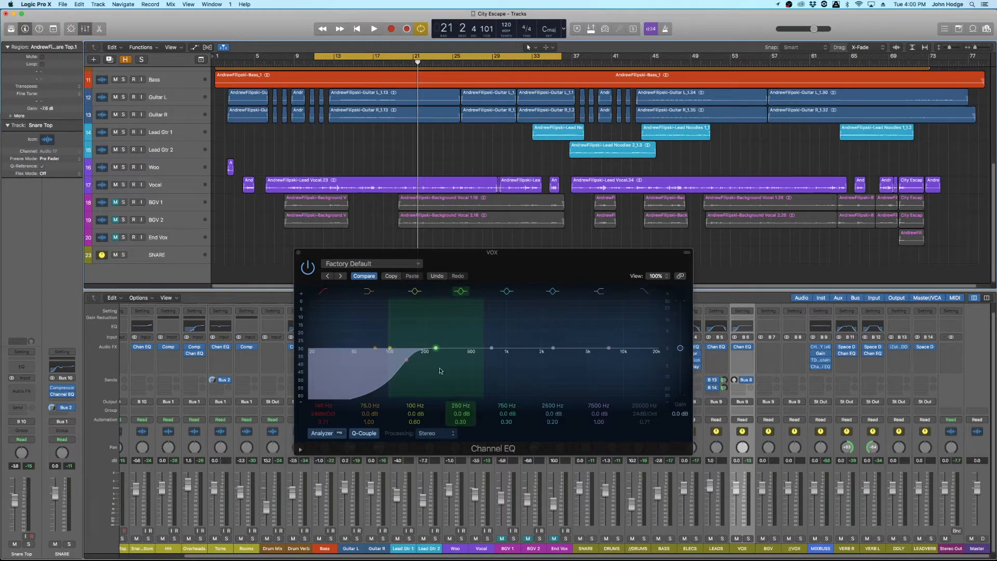
Sweep the vocal EQ's fourth band with a 13 dB boost and settle it on a 2.0 dB cut at 610 Hz, Q 1.20.
drag(453, 371, 480, 371)
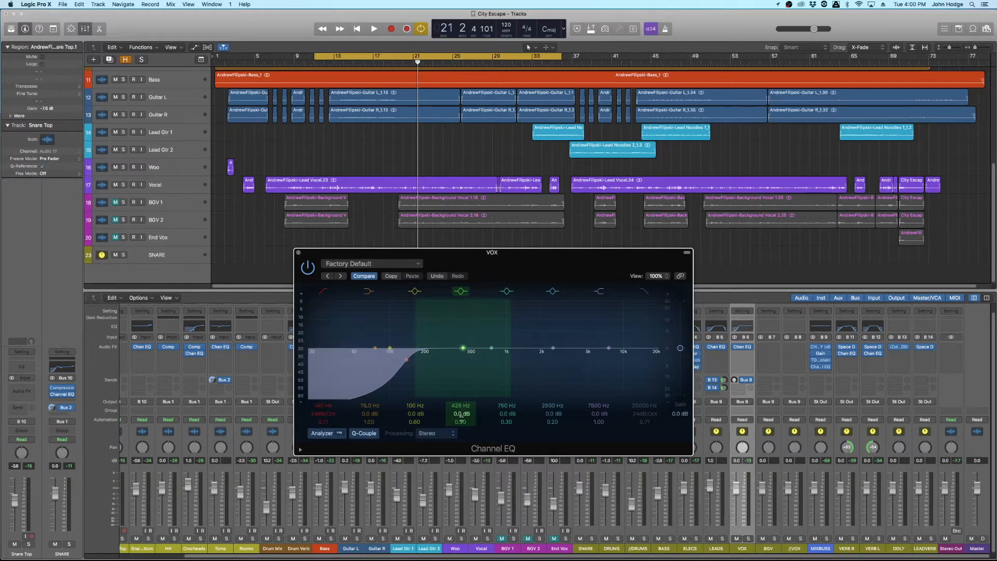
key(space)
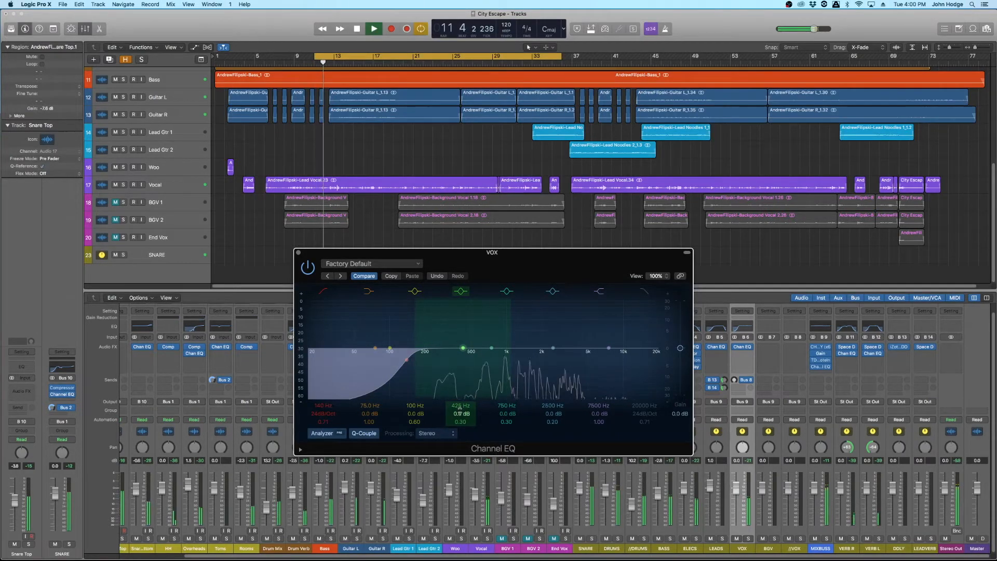
drag(461, 421, 465, 407)
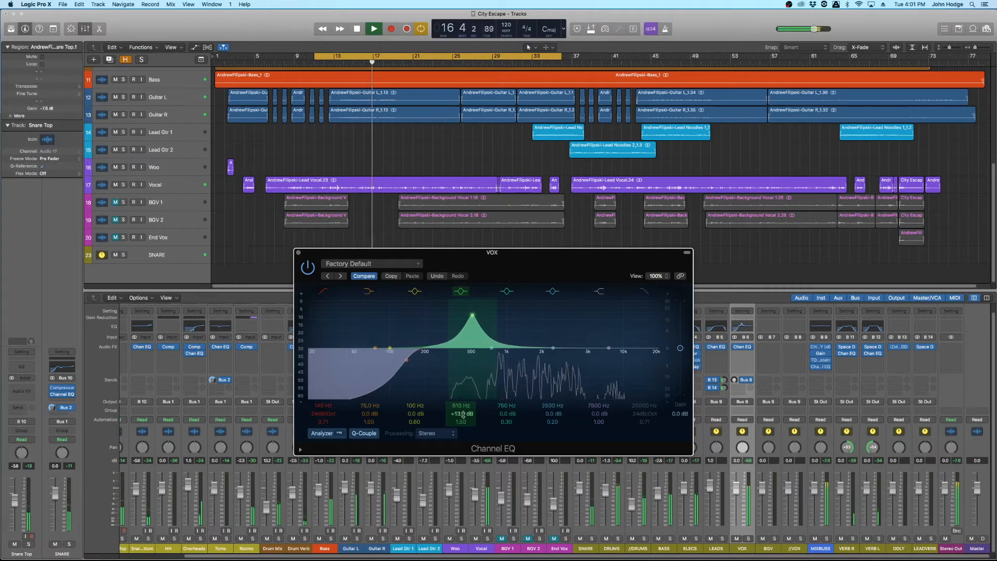
drag(461, 421, 461, 406)
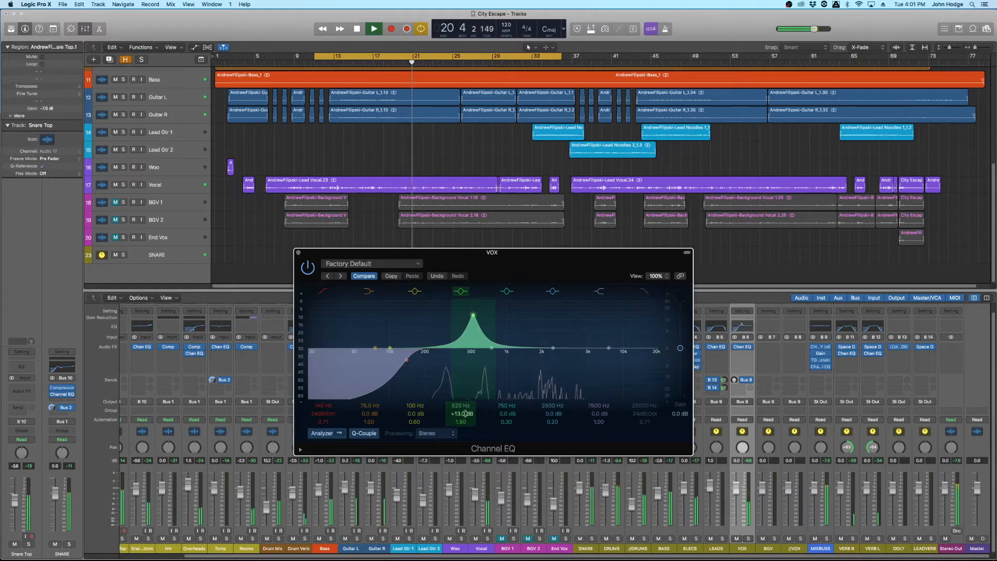
mouse_move(465, 413)
mouse_down()
mouse_move(461, 426)
mouse_move(459, 398)
mouse_up()
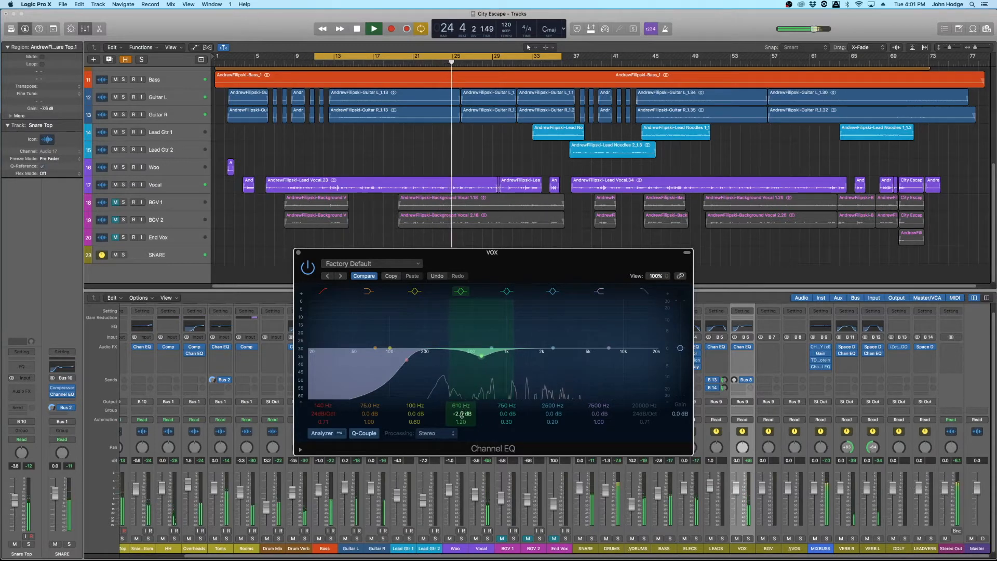
Compare the fourth band's cut on and off during playback, and refine it to -2.5 dB at 680 Hz with Q 1.10.
click(462, 293)
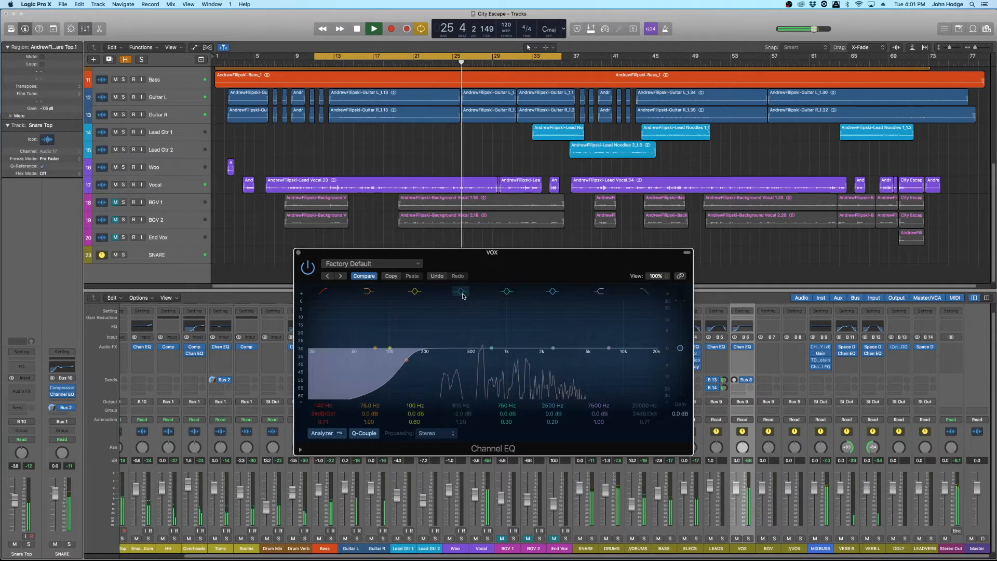
click(462, 293)
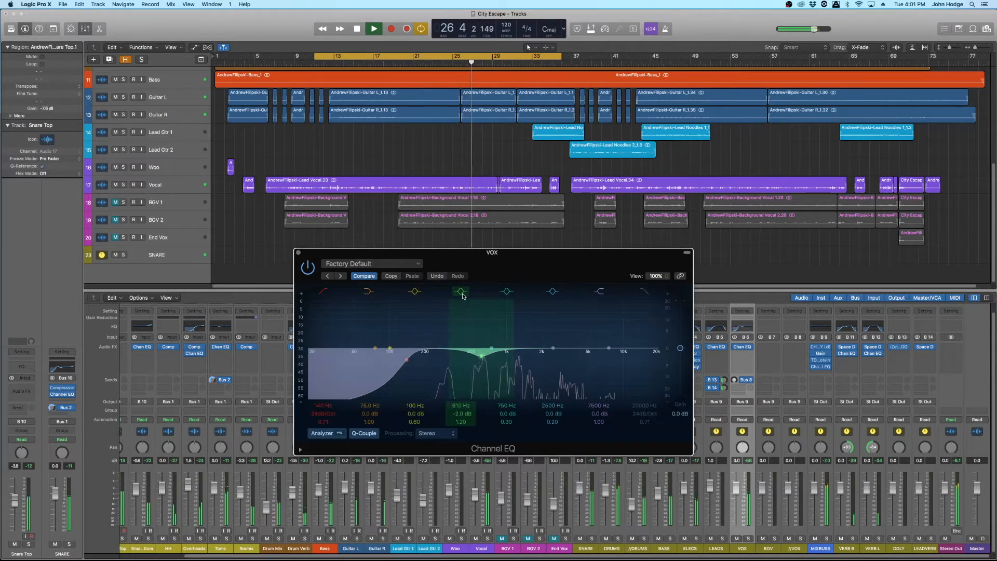
click(462, 293)
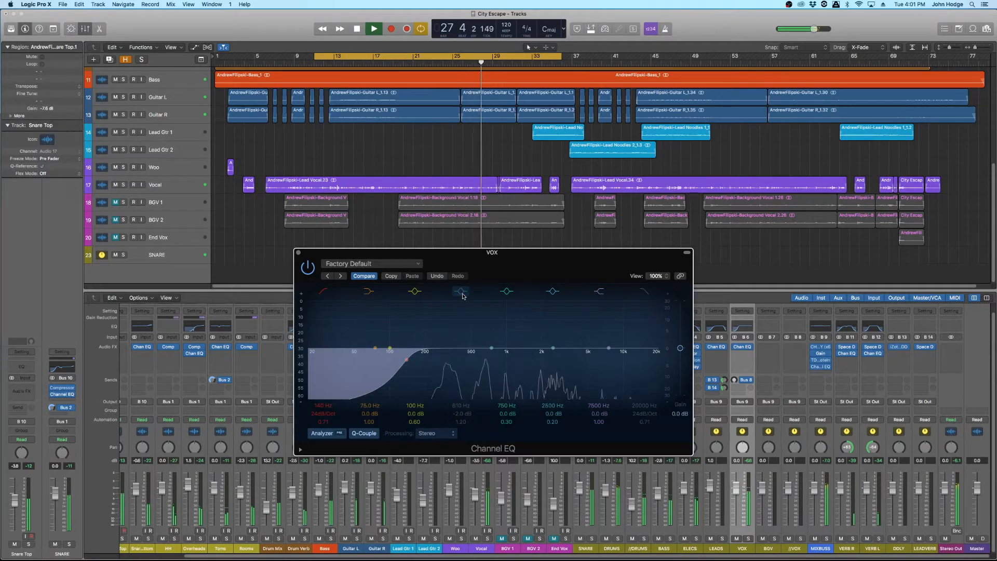
click(462, 293)
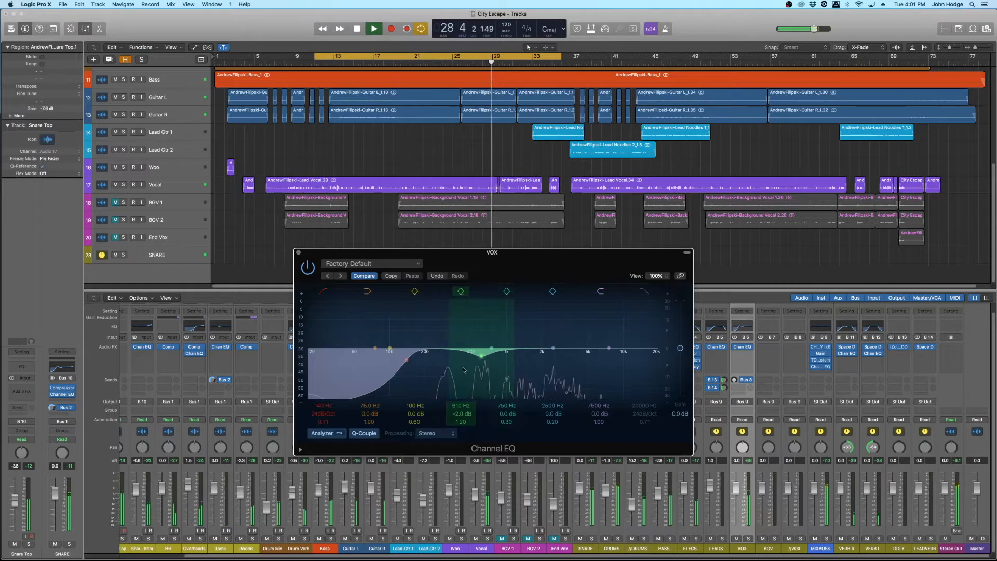
mouse_move(462, 414)
mouse_down()
mouse_move(462, 372)
mouse_move(462, 413)
mouse_up()
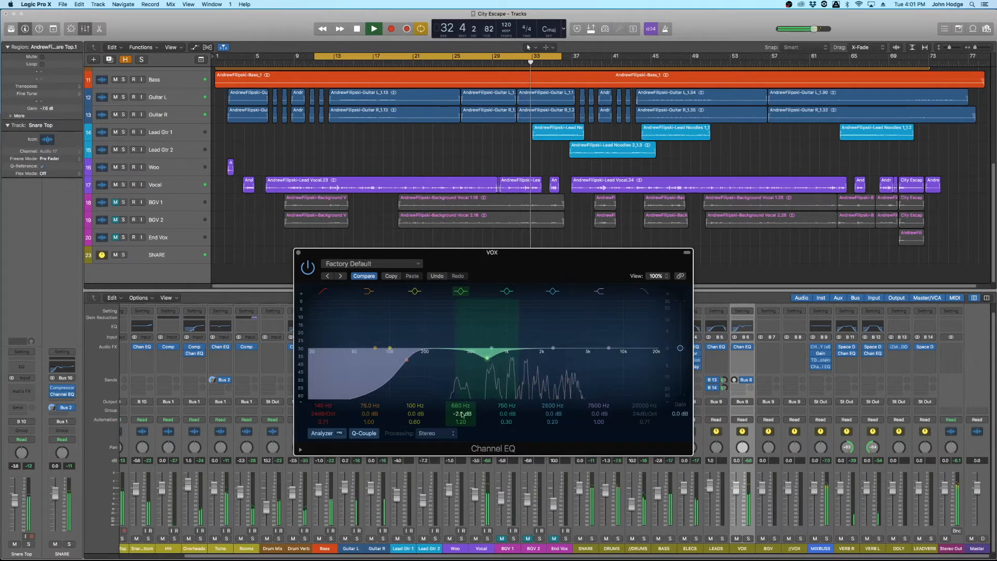
key(space)
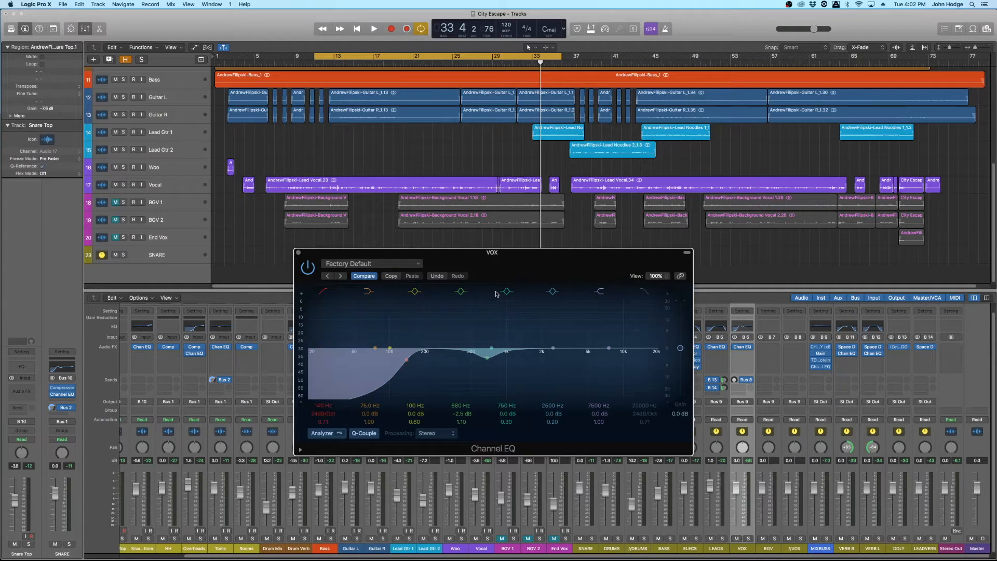
Shorten the cycle range so that it ends at bar 33.
click(558, 57)
drag(560, 57, 530, 56)
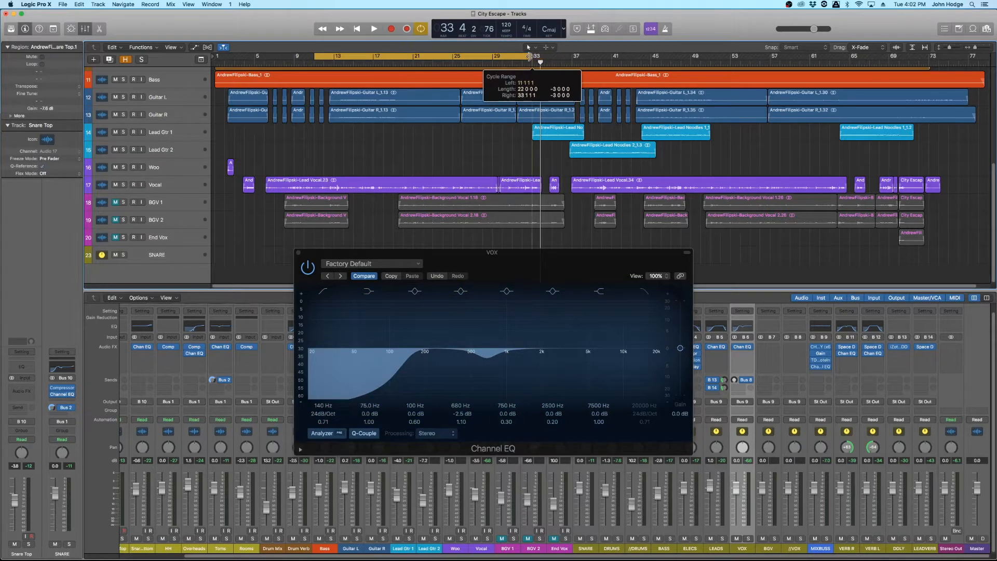
click(506, 273)
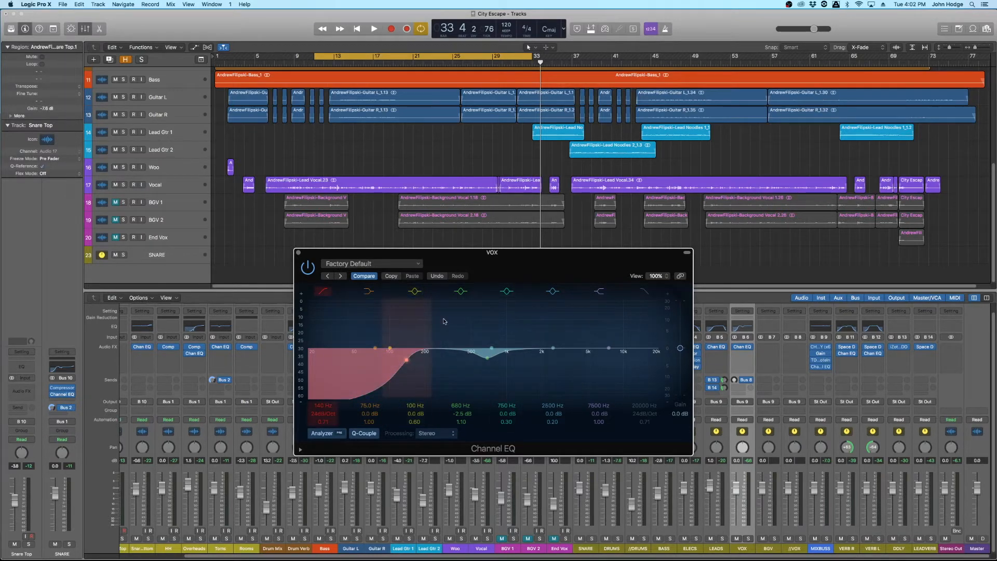
Boost the vocal EQ's sixth band by 2.0 dB at 2900 Hz with Q 1.20 during playback.
key(space)
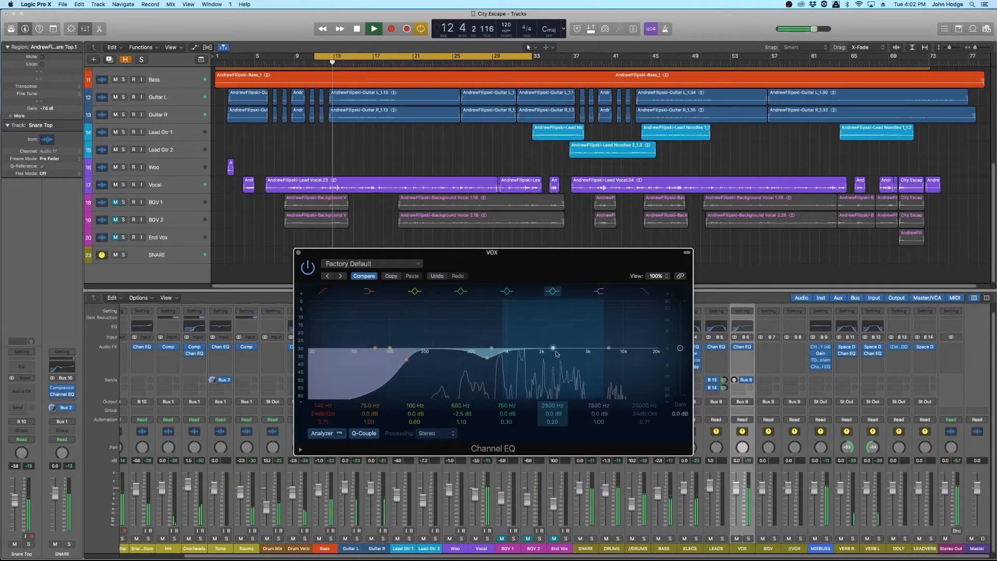
drag(553, 422, 554, 414)
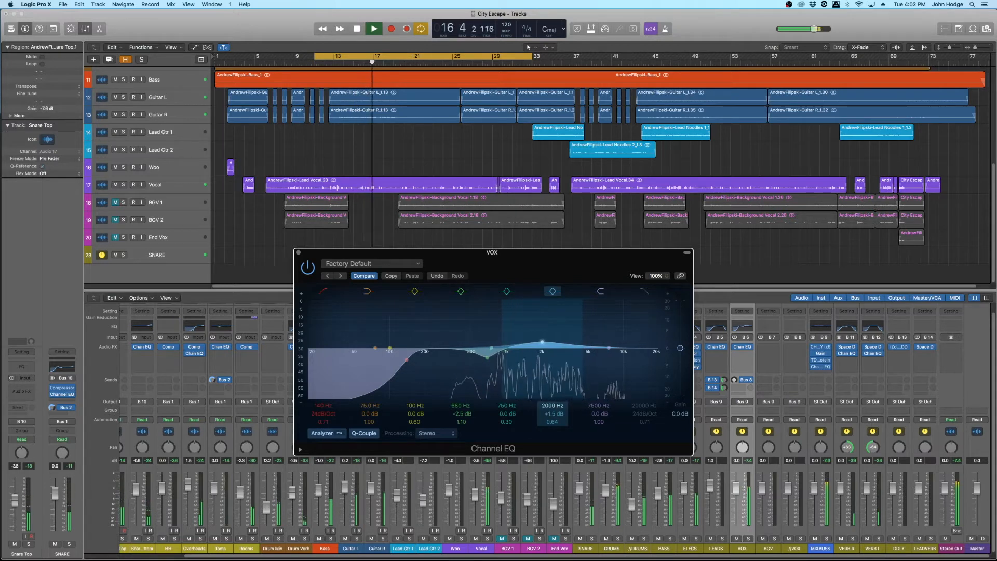
drag(554, 414, 552, 398)
key(space)
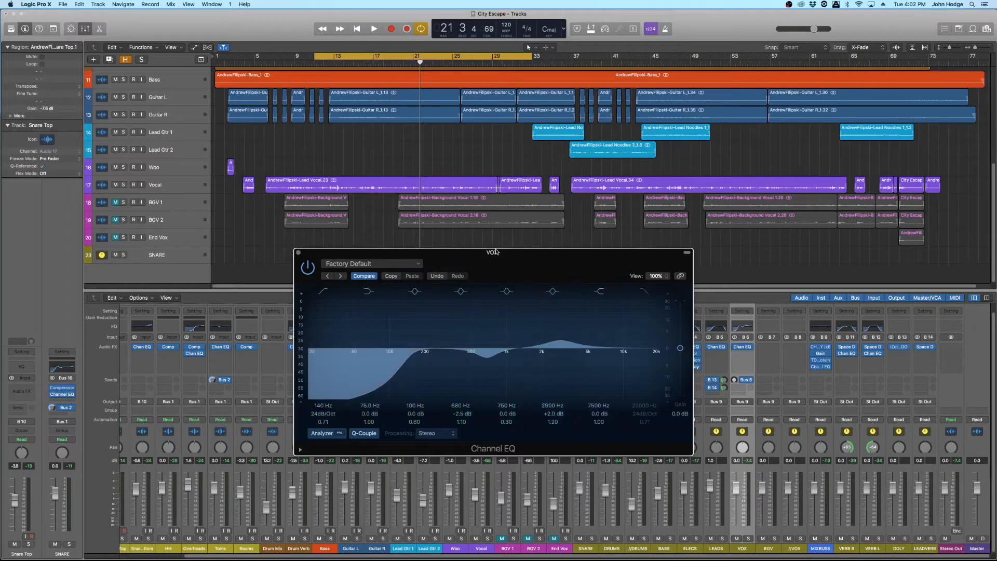
Compare the vocal with and without the 2900 Hz boost during playback.
key(space)
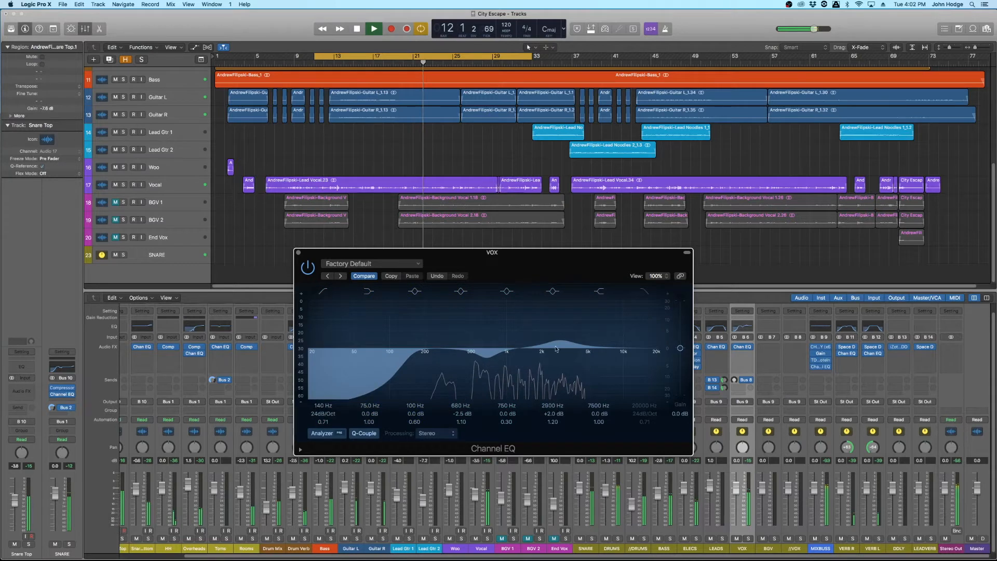
click(553, 292)
click(554, 292)
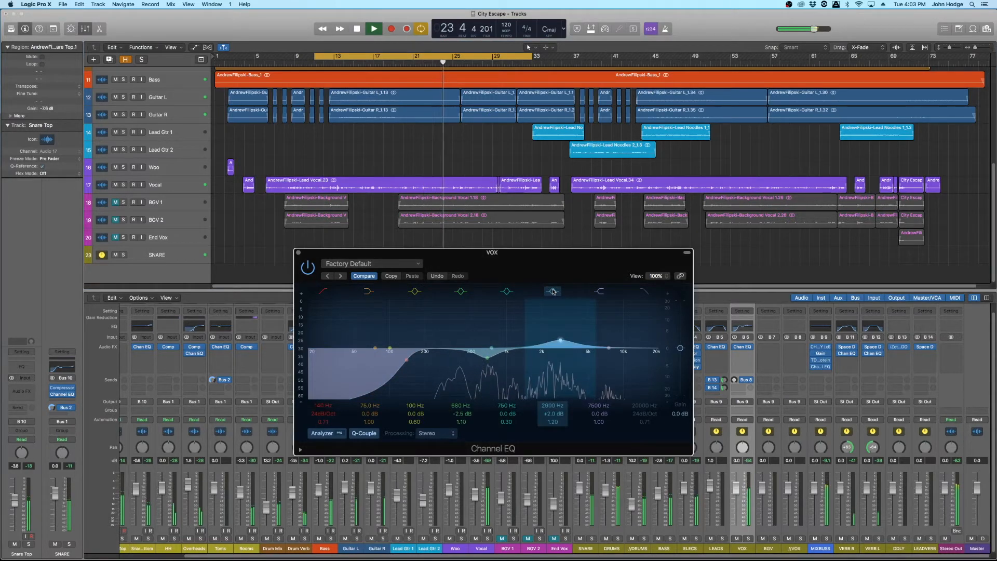
Retune the sixth band's boost to 2350 Hz at +2.0 dB with Q 1.50.
double_click(554, 414)
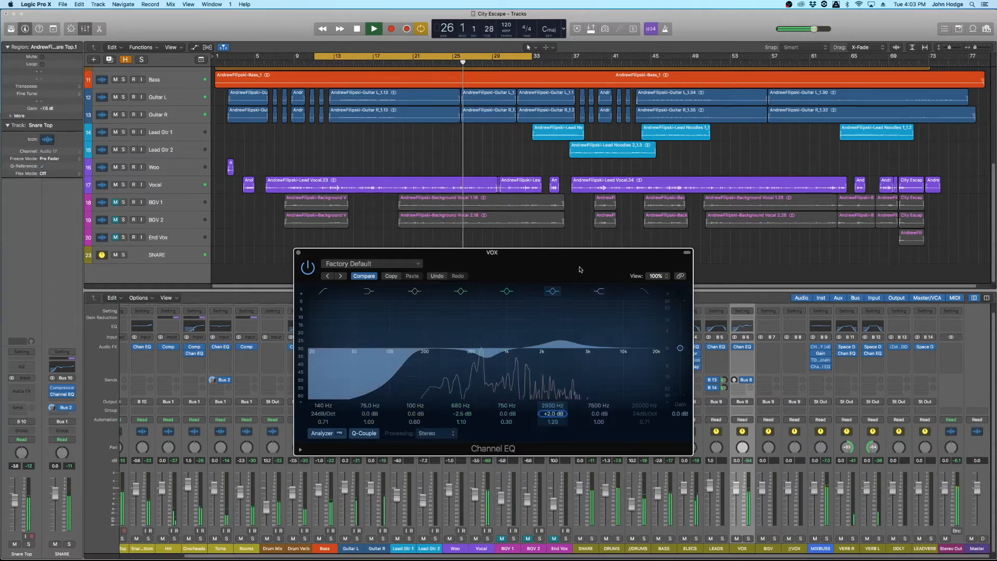
drag(561, 342, 551, 340)
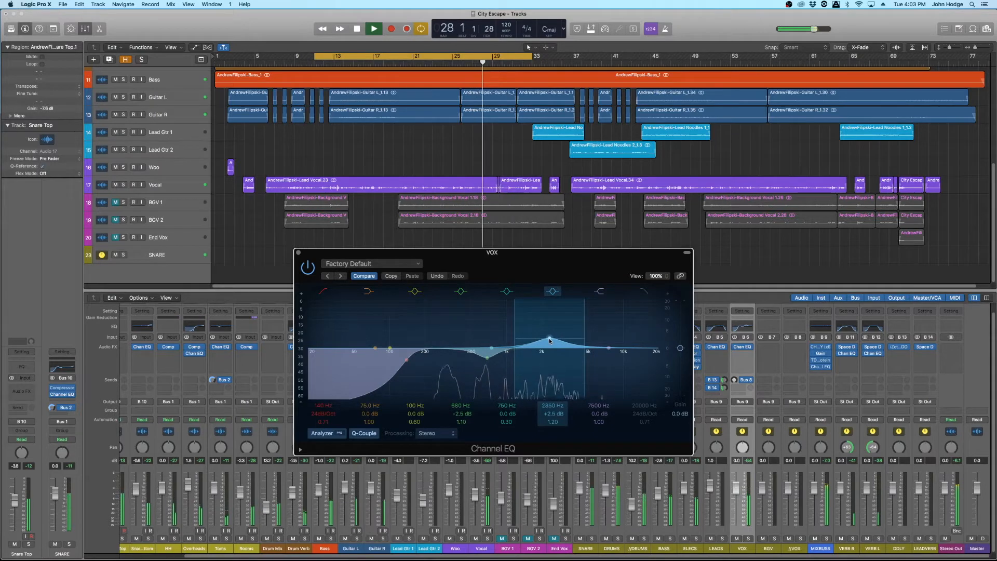
drag(553, 421, 554, 416)
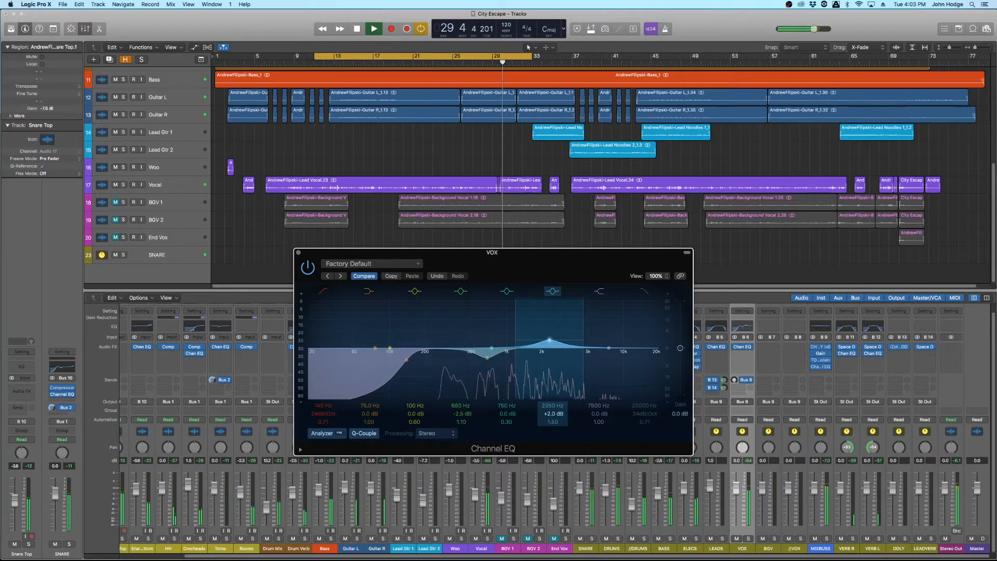
Compare the vocal with and without the 2350 Hz boost by switching the sixth band off and on.
click(552, 292)
click(552, 291)
click(552, 292)
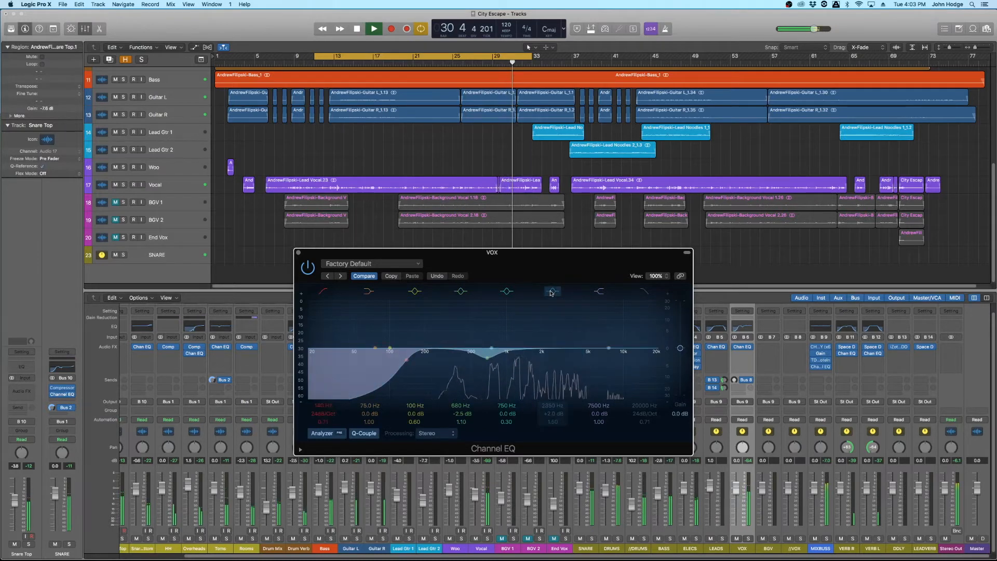
click(552, 291)
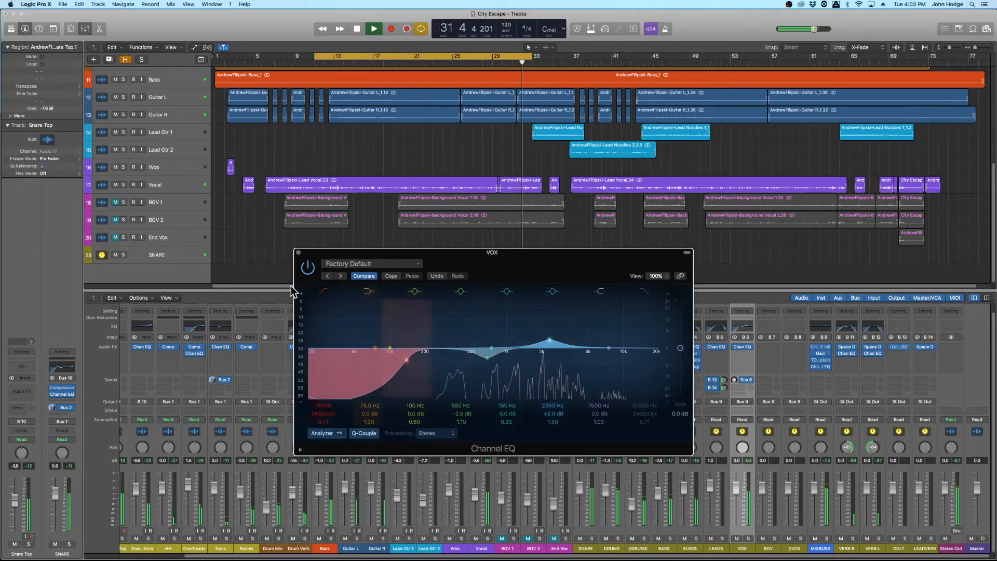
Bypass and re-enable the whole Channel EQ on VOX to compare the processed and unprocessed vocal.
click(307, 268)
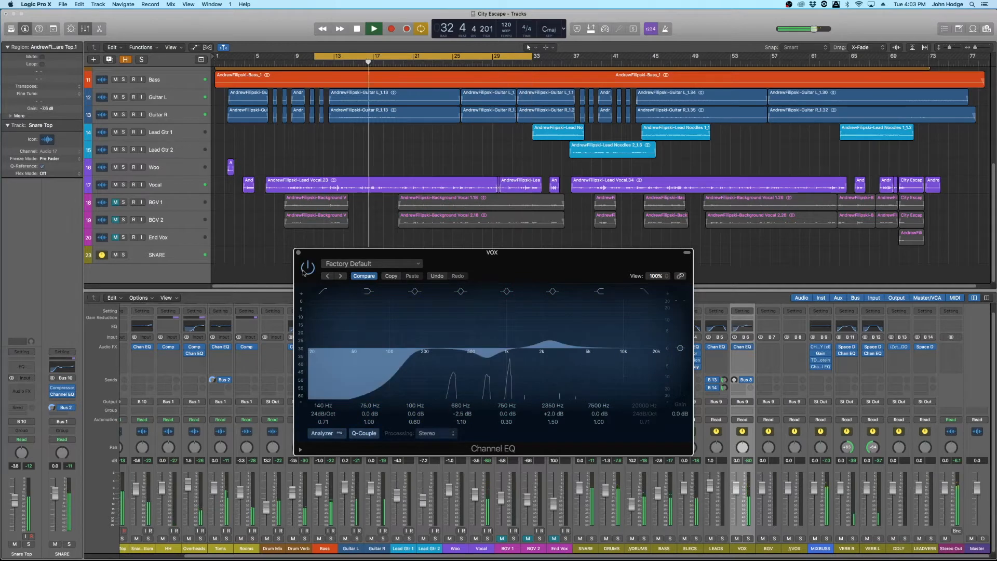
click(303, 271)
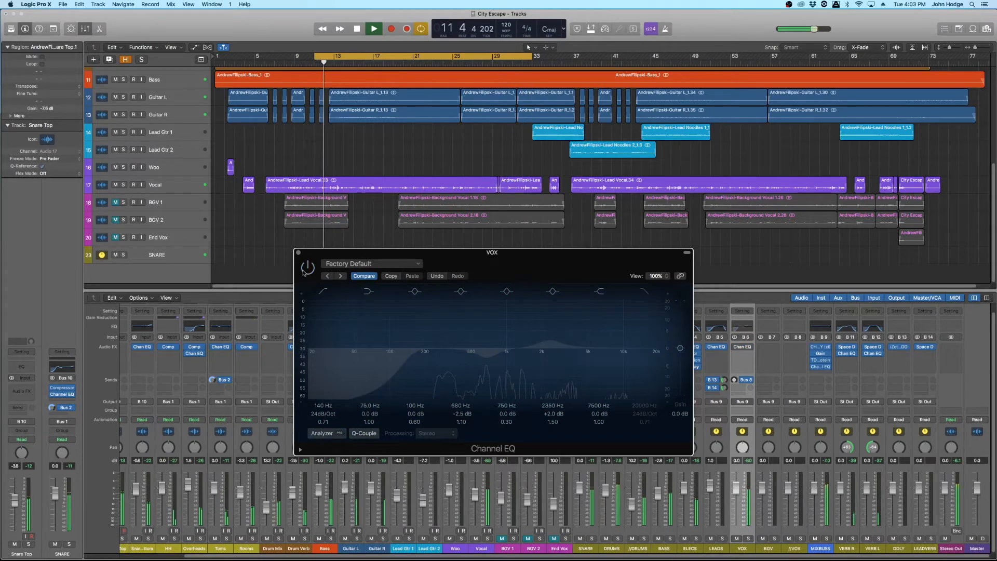
click(304, 271)
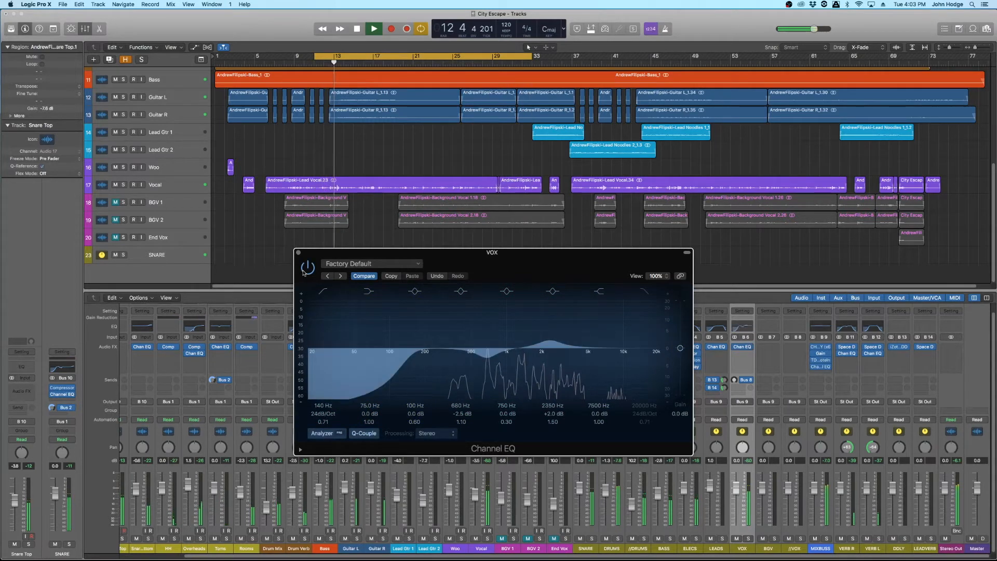
Raise the high shelf to +6.0 dB at 15600 Hz and compare the vocal with the shelf off and on.
key(space)
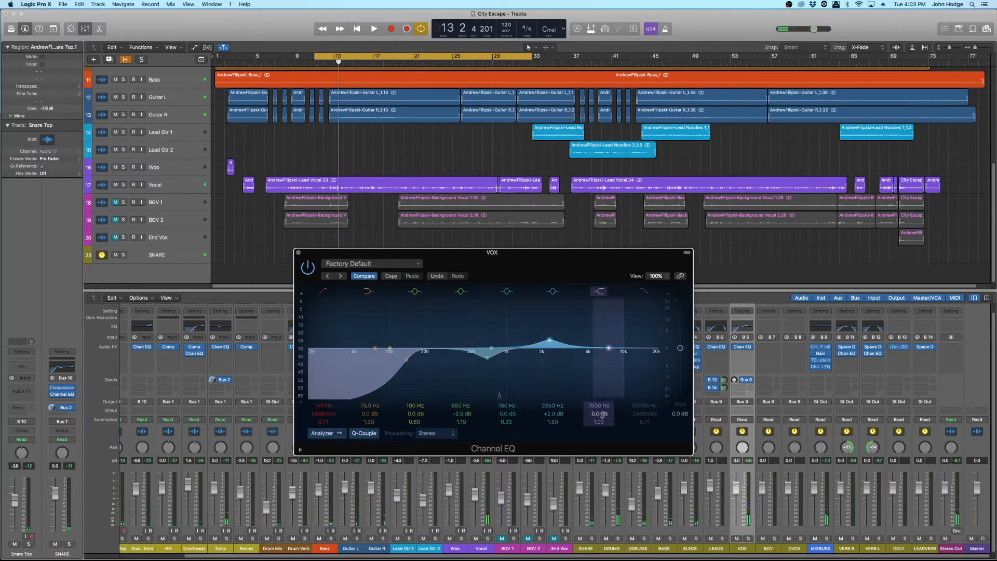
drag(604, 409, 604, 384)
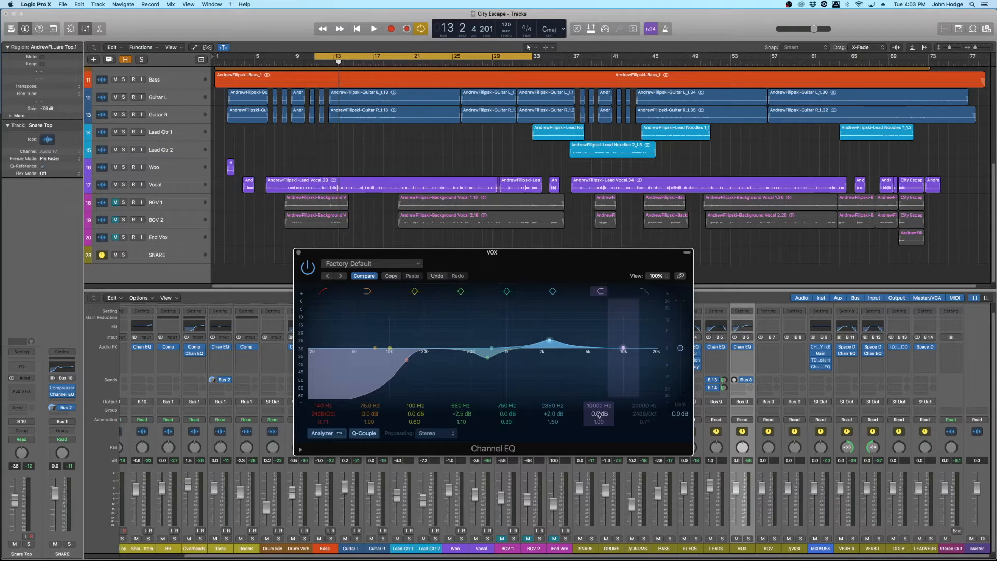
key(space)
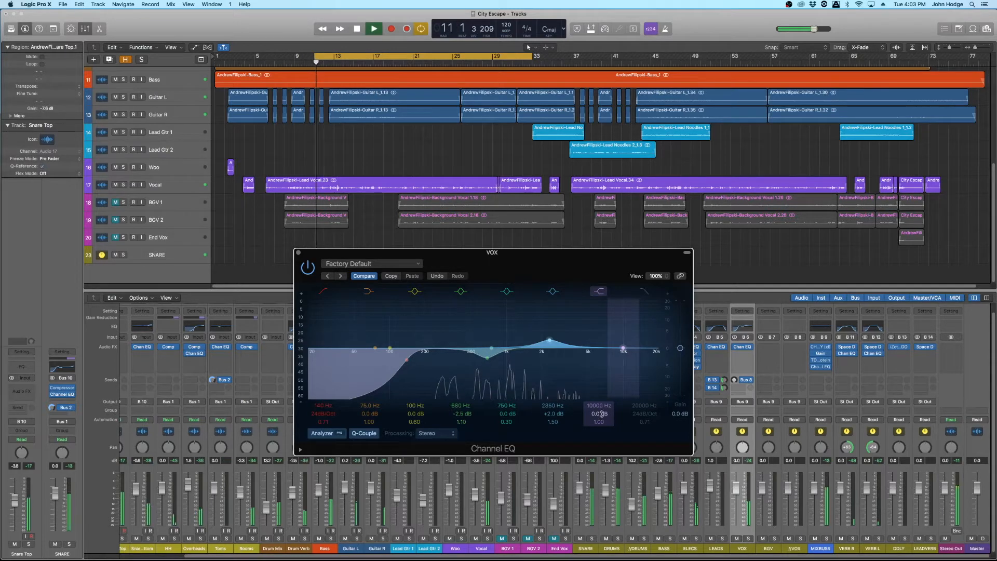
drag(601, 413, 600, 393)
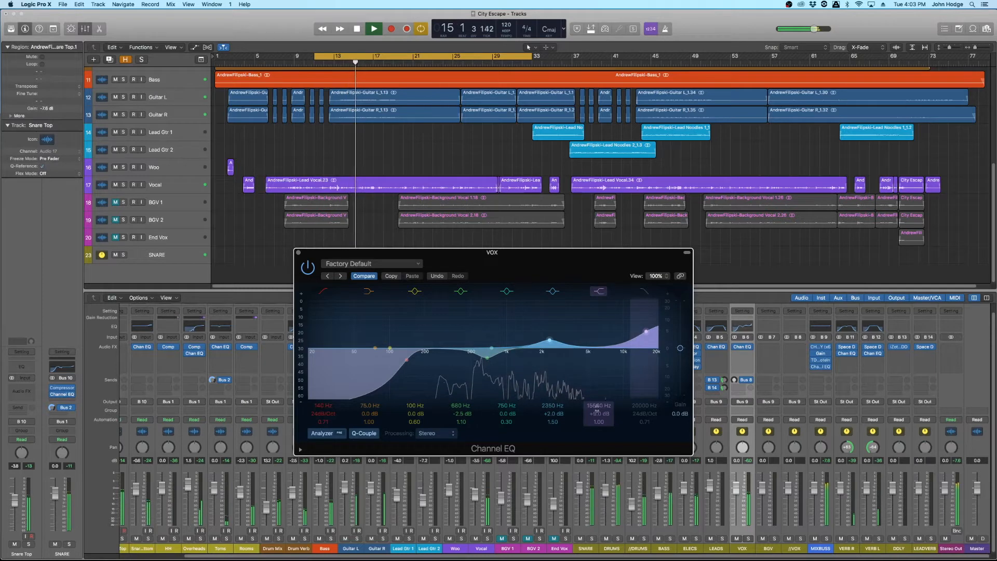
mouse_move(603, 416)
mouse_down()
mouse_move(603, 404)
mouse_move(603, 415)
mouse_up()
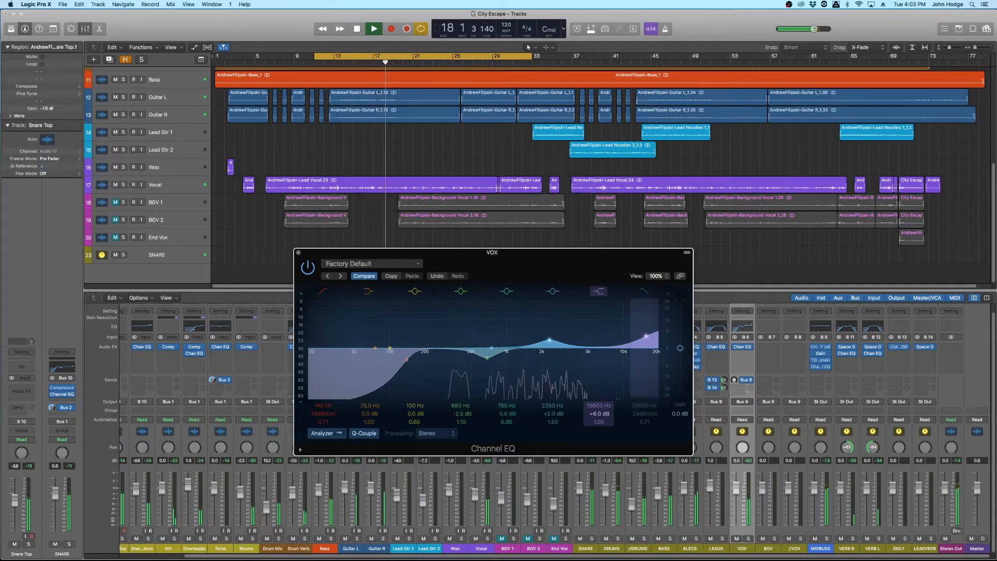
click(599, 291)
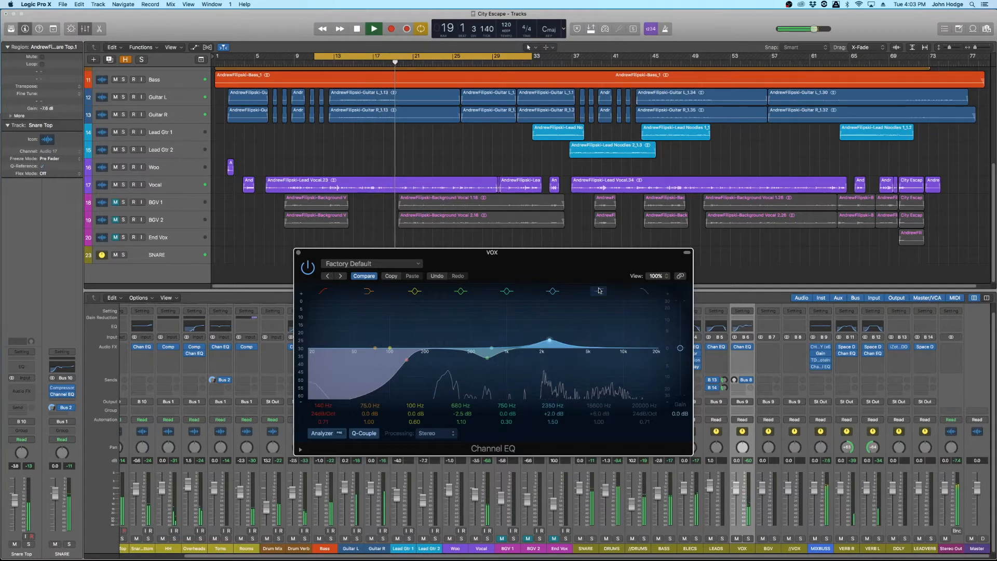
click(599, 291)
Audition the high shelf with a Q of 0.56, then settle it at +5.5 dB with Q 1.20.
drag(599, 422, 599, 430)
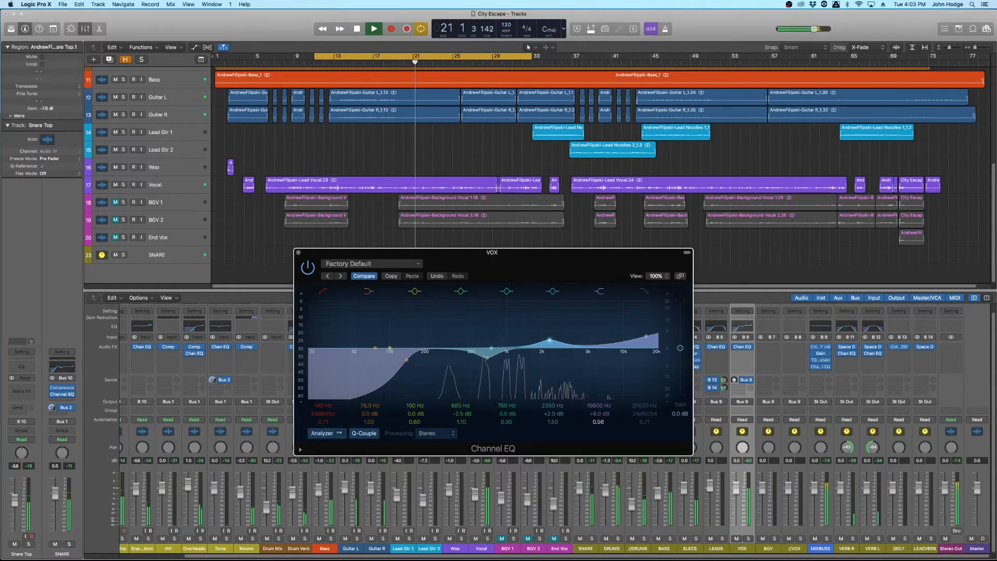
click(603, 293)
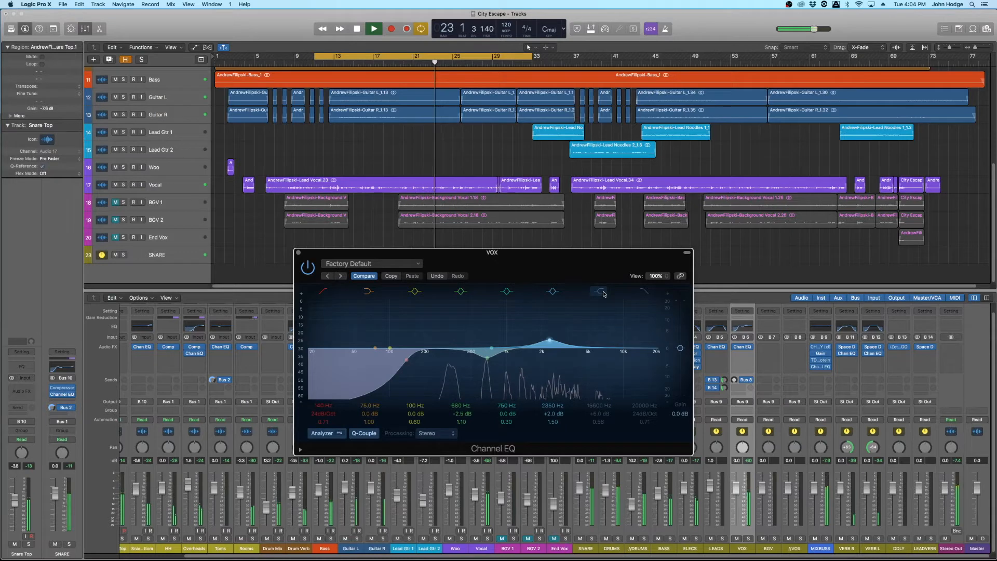
click(600, 291)
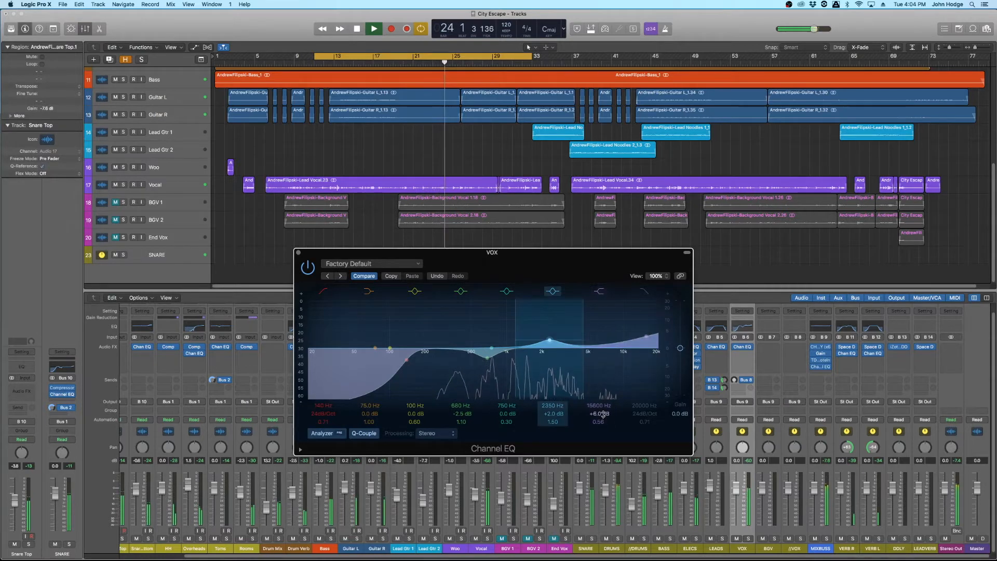
drag(599, 414, 599, 417)
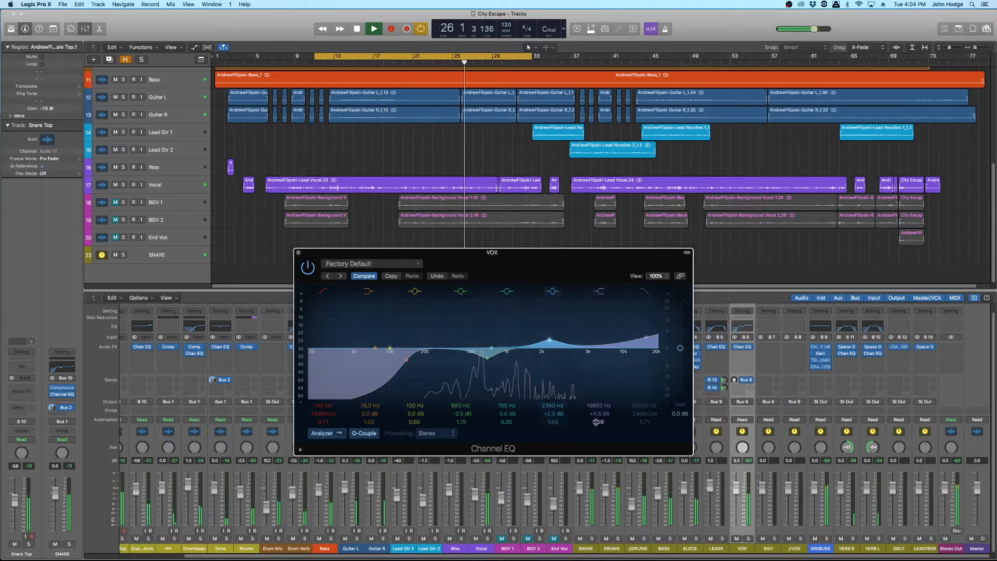
drag(599, 422, 599, 414)
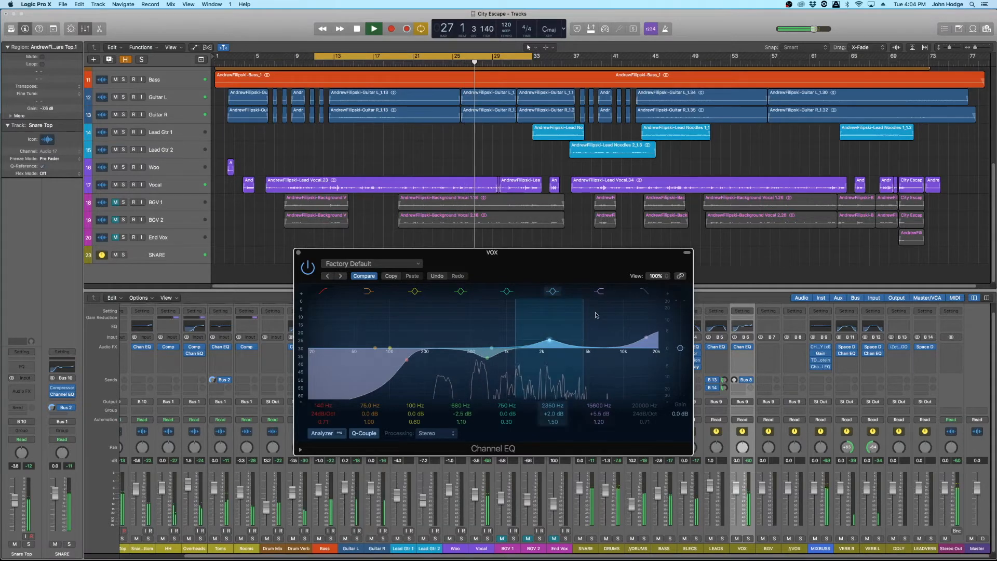
Solo the VOX bus and compare the vocal with and without the high shelf by repeatedly switching that band off and on.
click(748, 539)
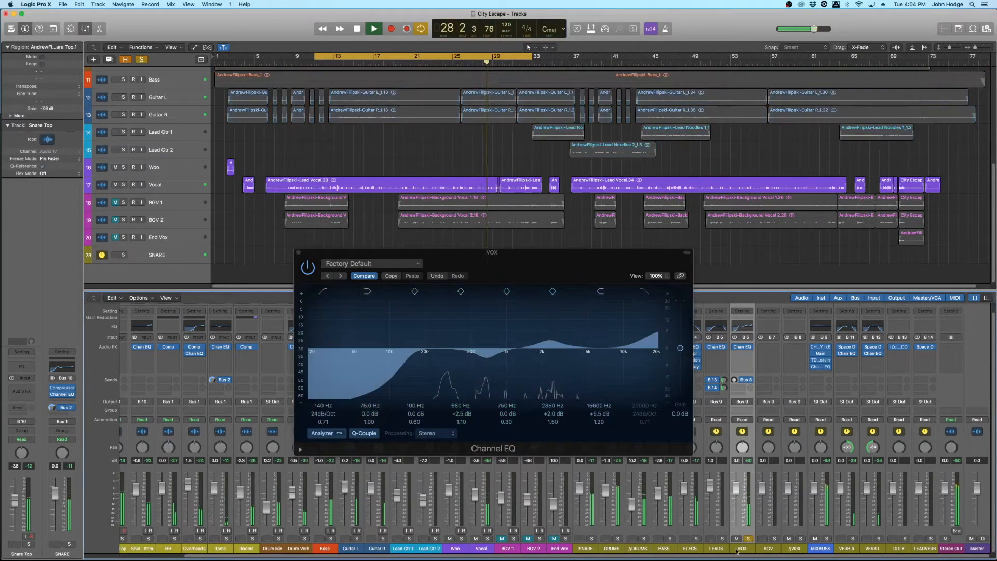
click(600, 292)
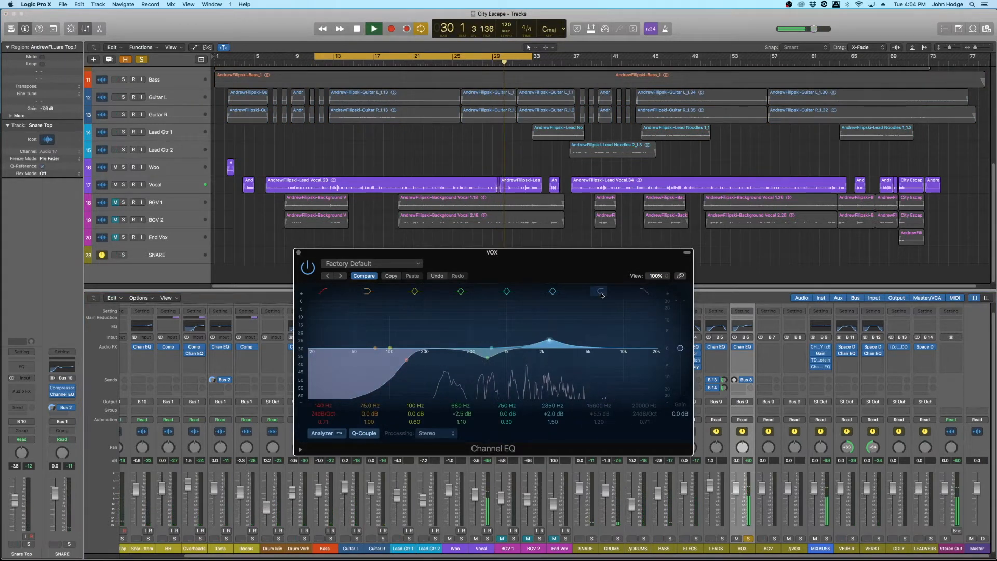
click(601, 294)
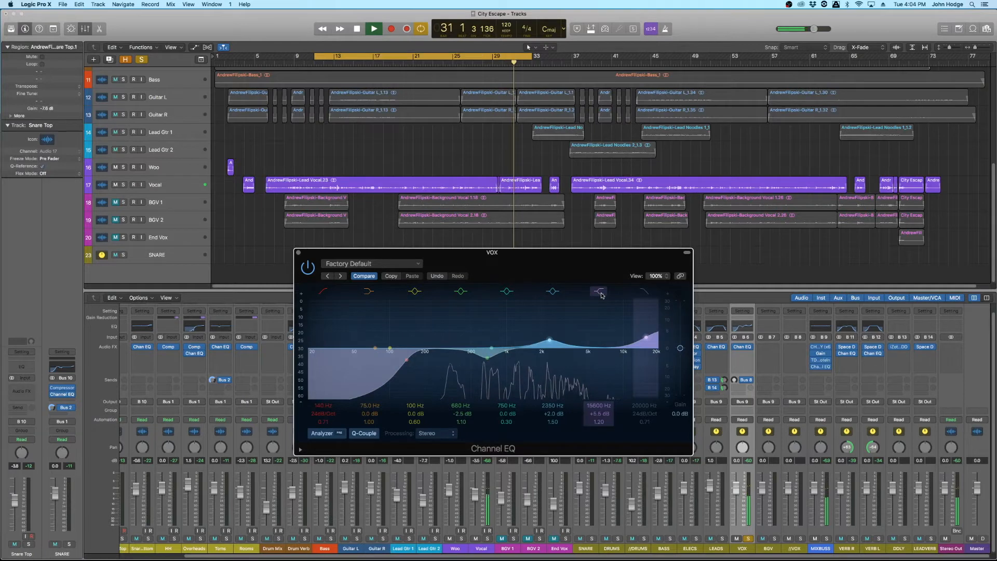
click(601, 294)
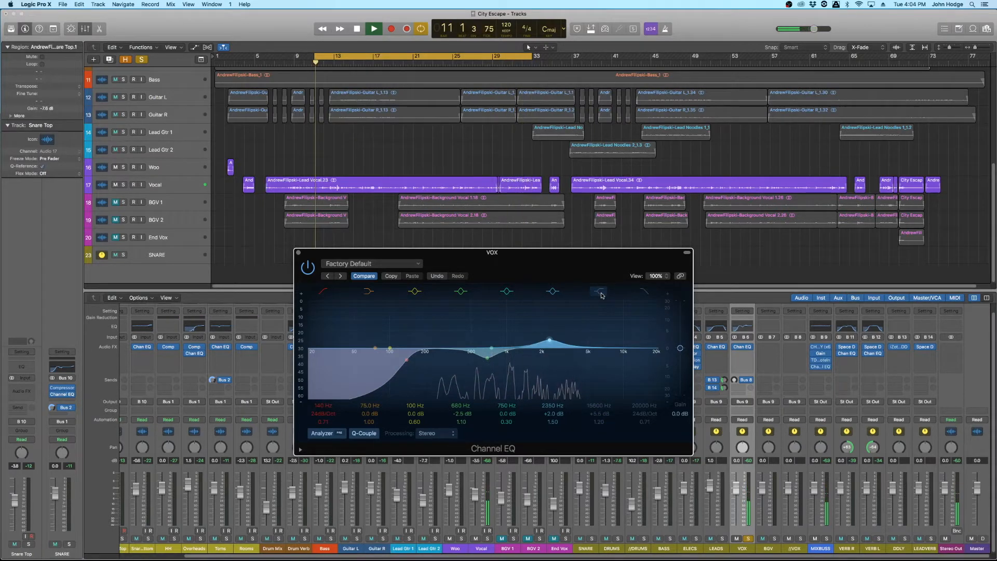
click(601, 294)
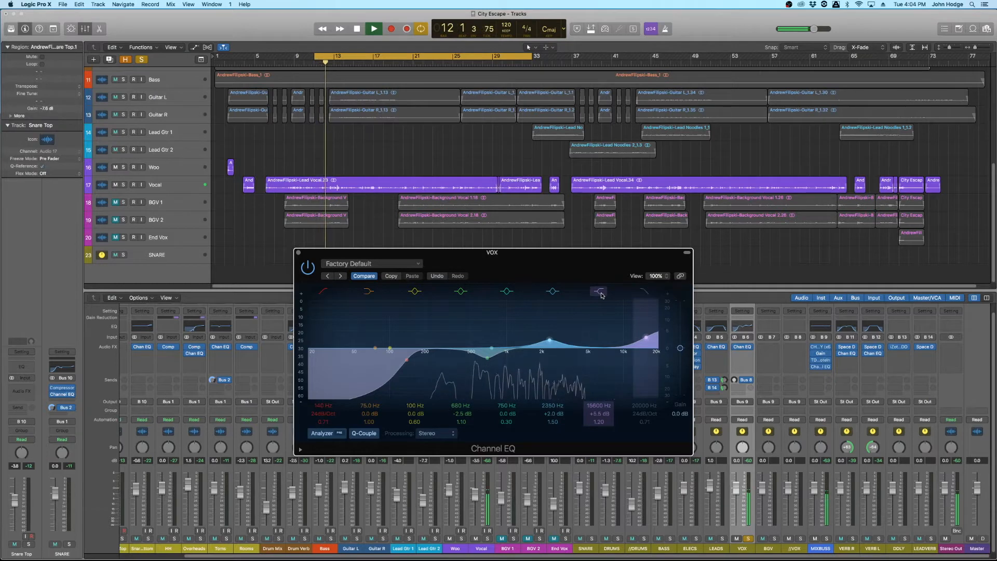
click(601, 294)
click(601, 294)
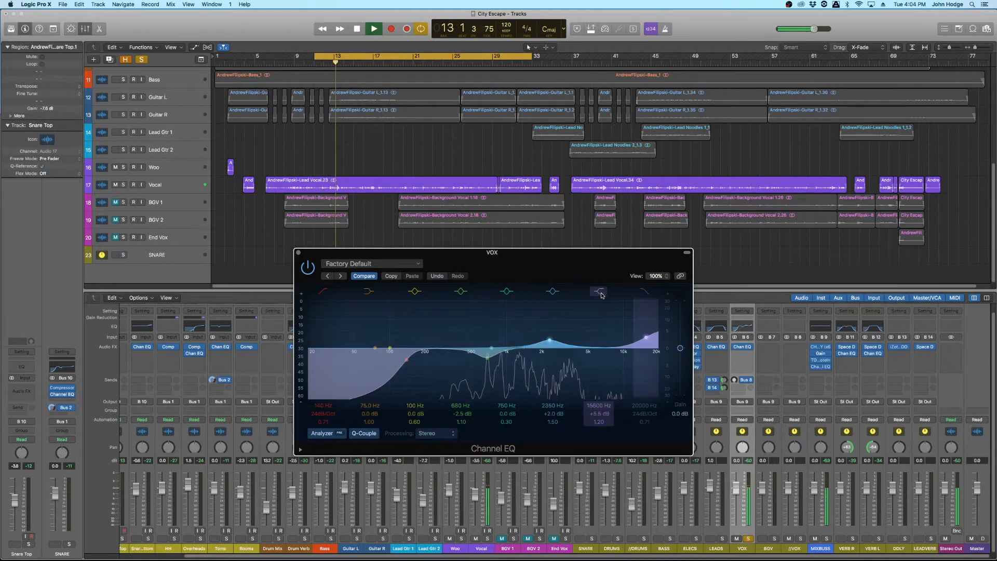
key(space)
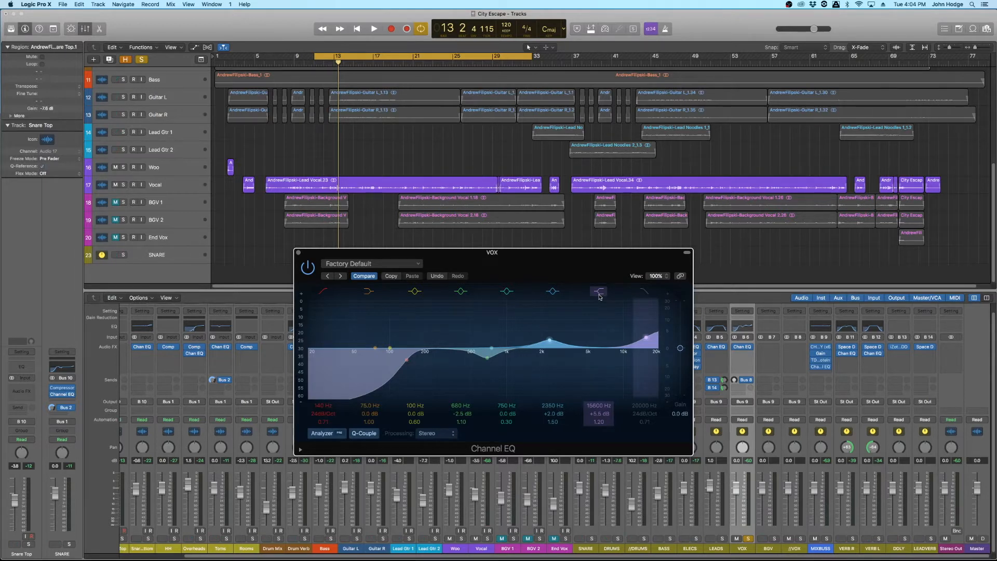
key(space)
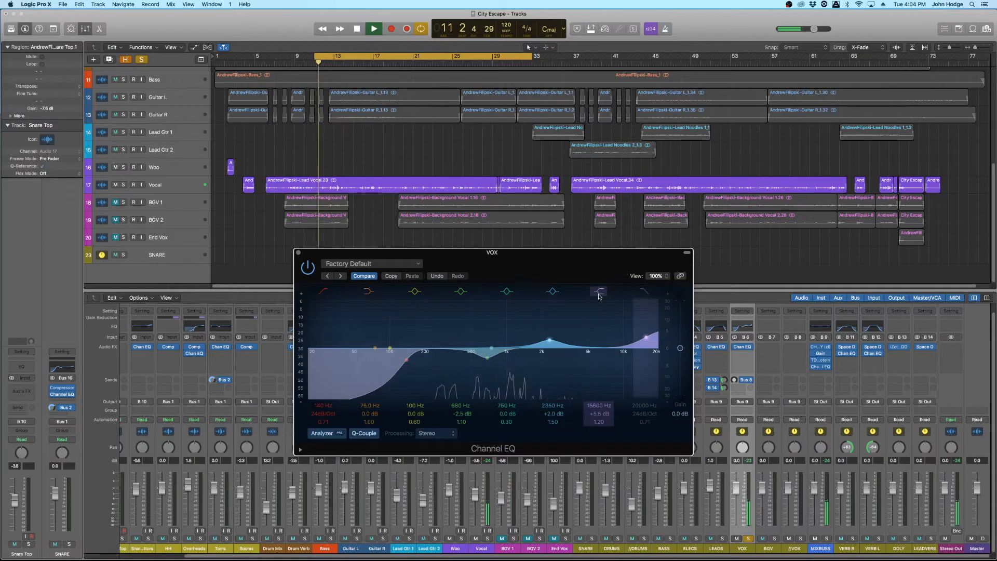
click(599, 295)
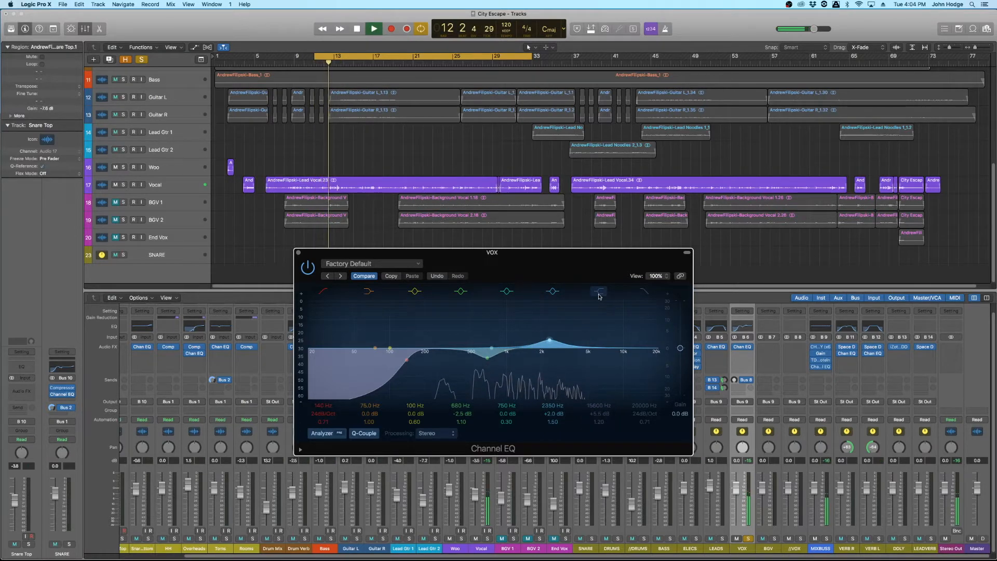
click(599, 295)
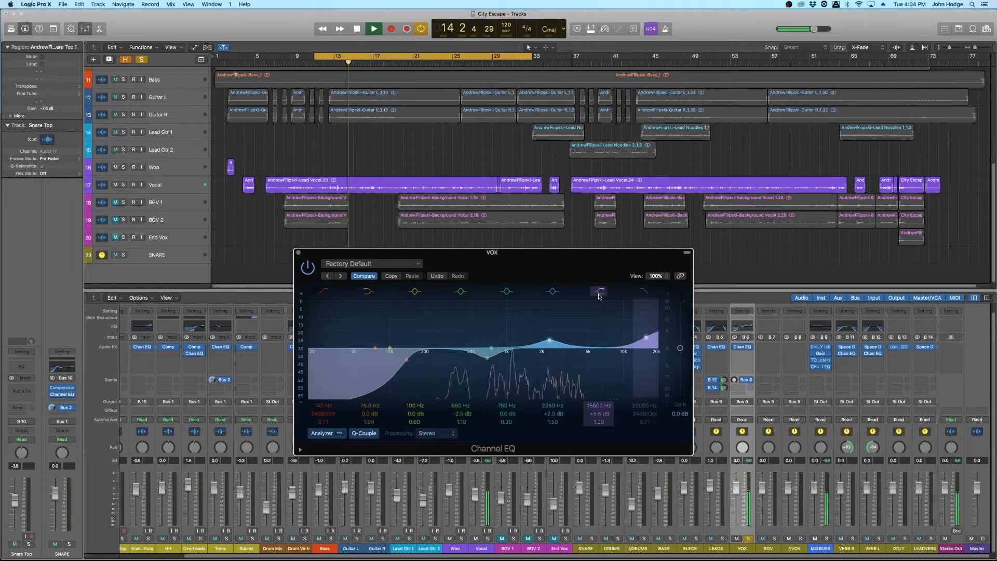
Move the sixth band's boost to 2550 Hz and retune the fourth band's cut to 800 Hz at -2.0 dB with Q 0.95.
drag(552, 408, 553, 401)
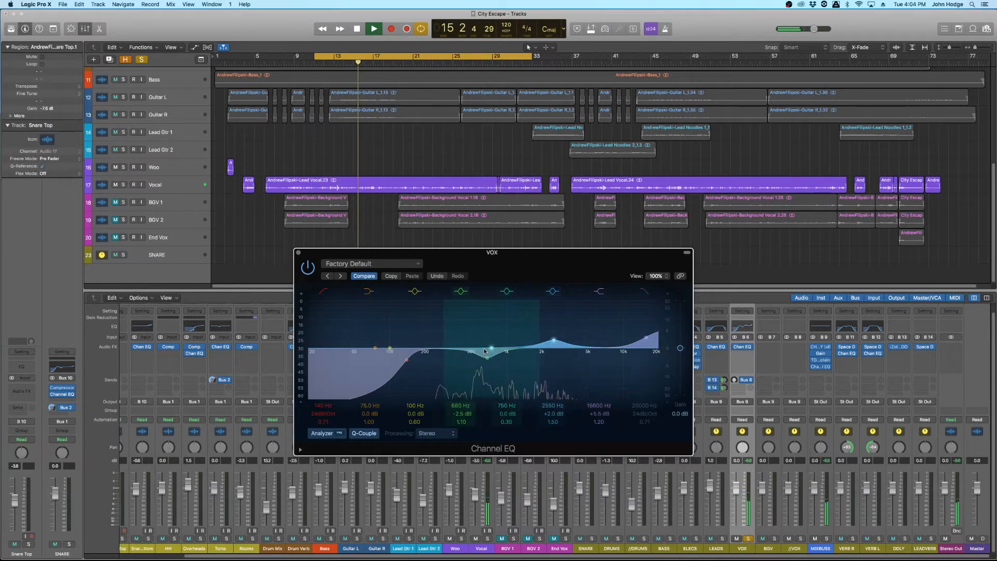
mouse_move(486, 359)
mouse_down()
mouse_move(502, 314)
mouse_move(493, 313)
mouse_move(496, 362)
mouse_up()
drag(452, 414, 452, 408)
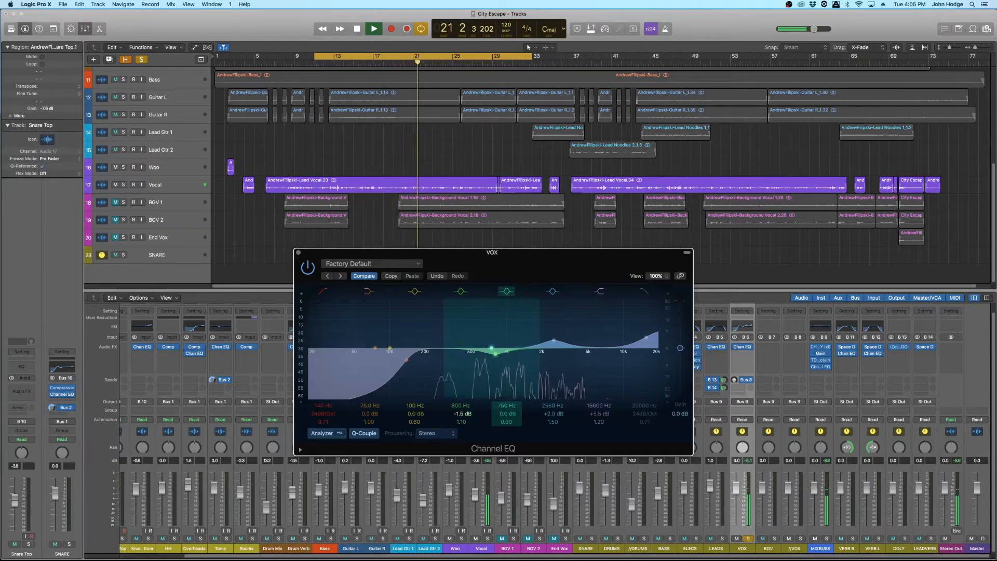
drag(461, 422, 460, 425)
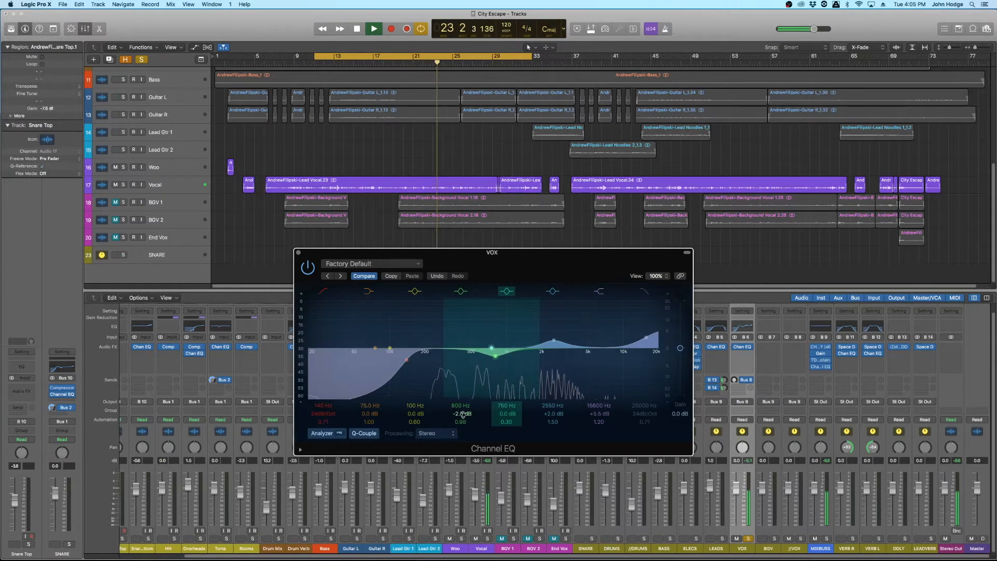
Set the low cut to 150 Hz with Q 0.60 and the sixth band's boost to 3200 Hz at +1.5 dB, checking against bypass.
drag(408, 360, 411, 365)
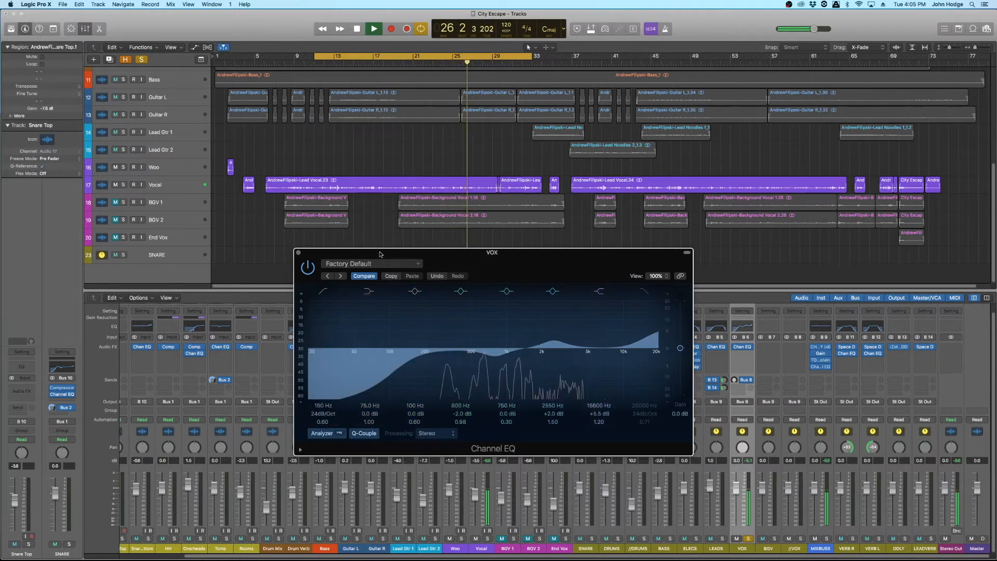
click(308, 268)
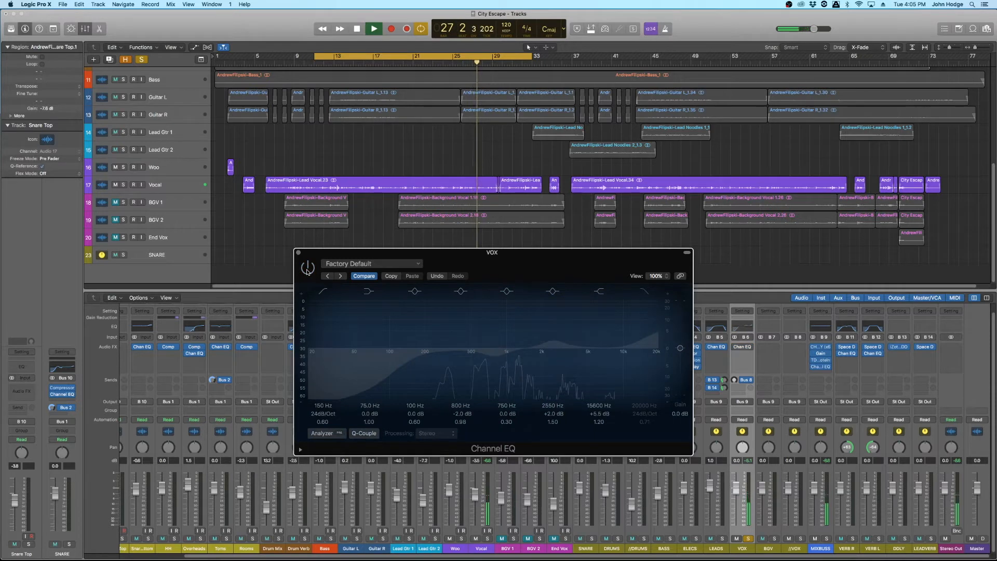
click(308, 268)
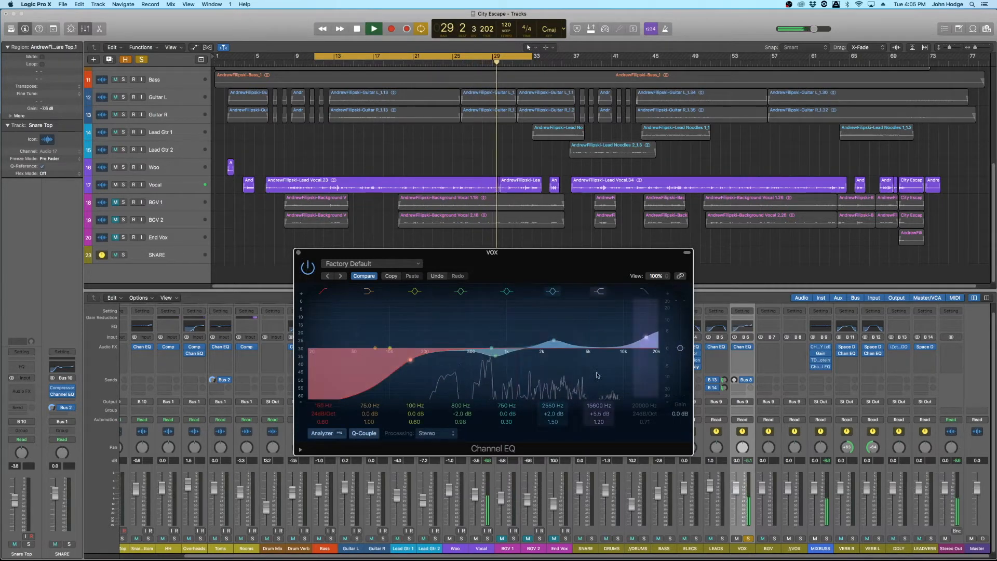
drag(555, 341, 566, 343)
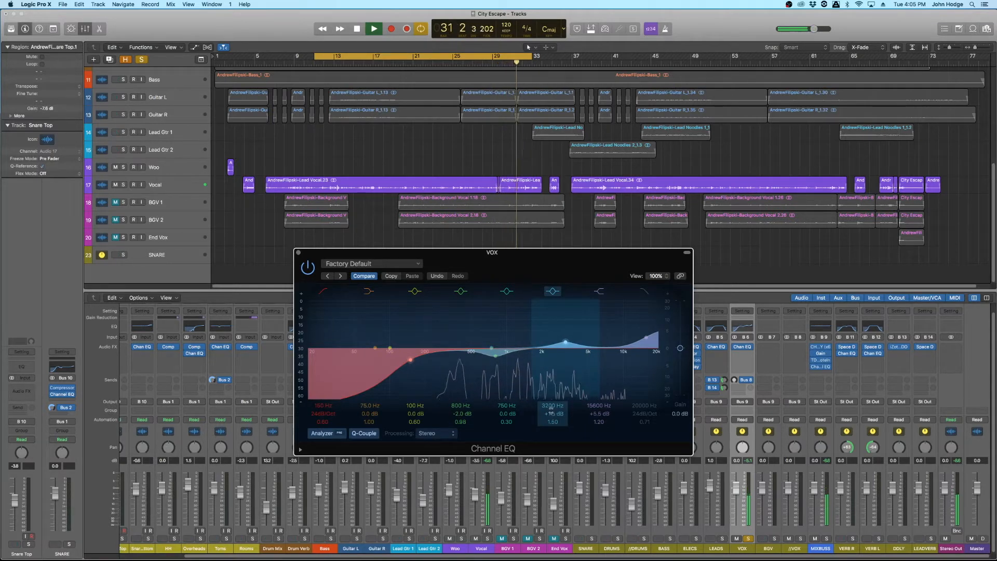
key(space)
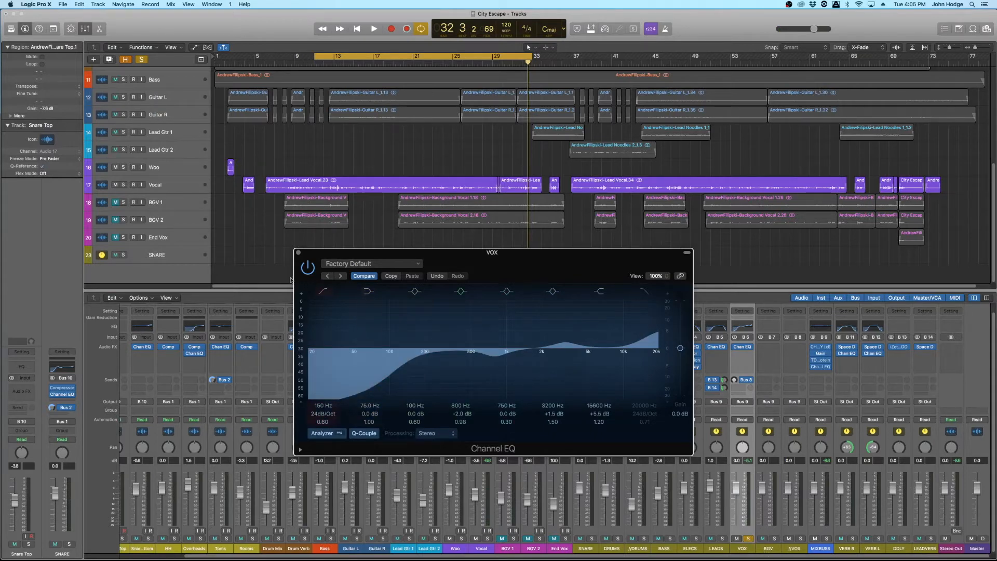
Unsolo VOX and compare the vocal in the full mix with the whole Channel EQ bypassed and enabled.
click(747, 540)
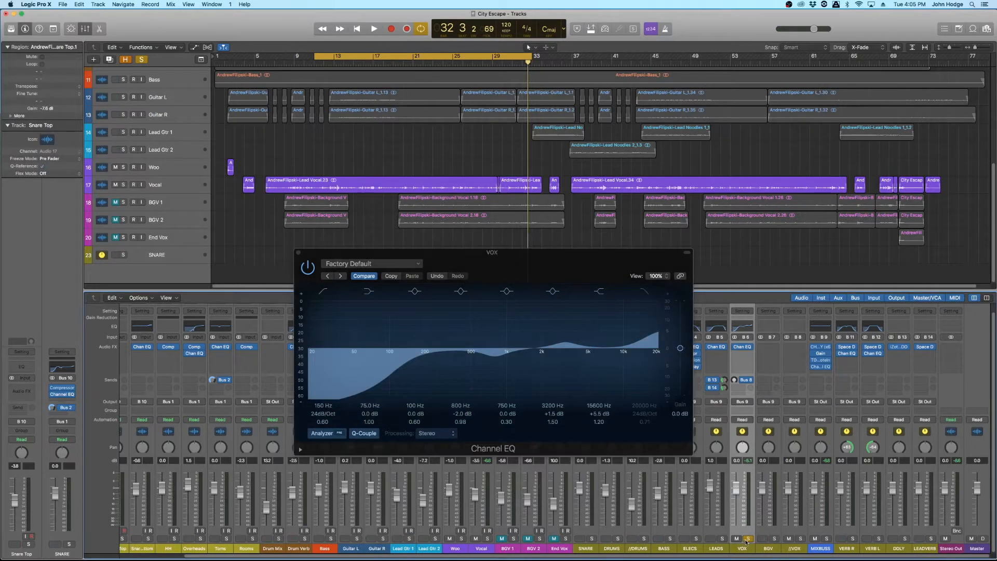
key(space)
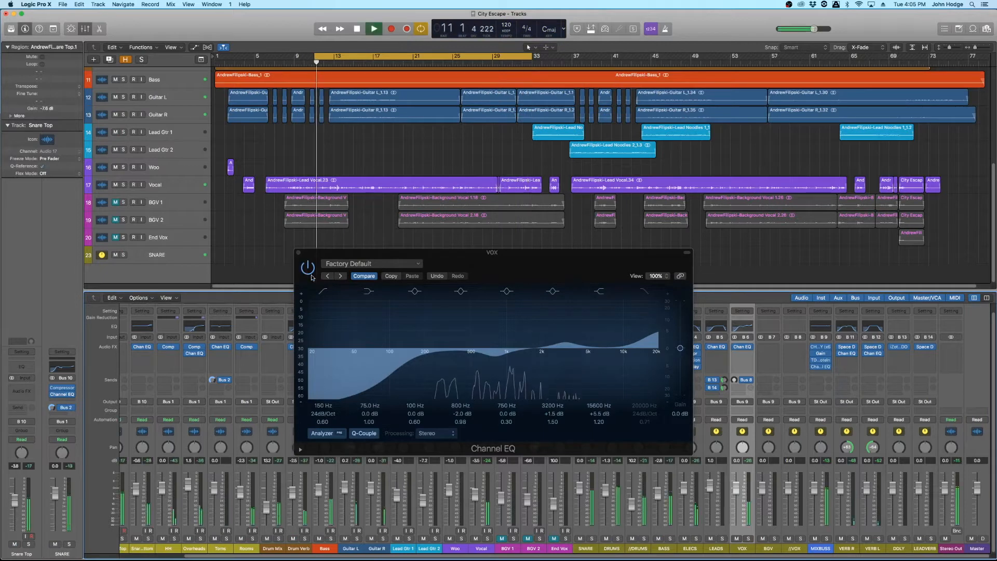
click(310, 274)
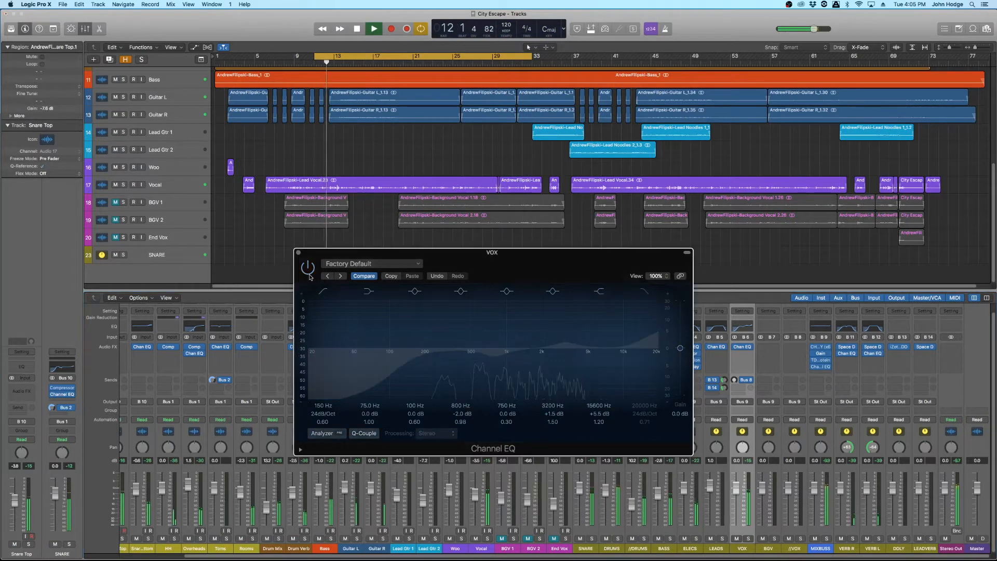
click(309, 276)
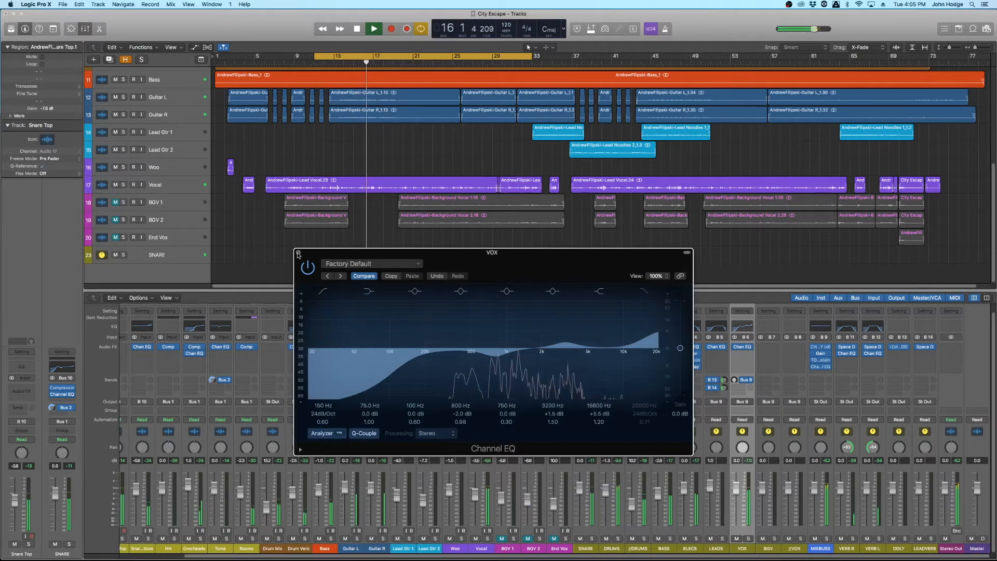
Close the VOX Channel EQ and shorten the cycle range to start at bar 21, playing the mix from there.
click(298, 254)
key(space)
drag(316, 57, 401, 58)
key(space)
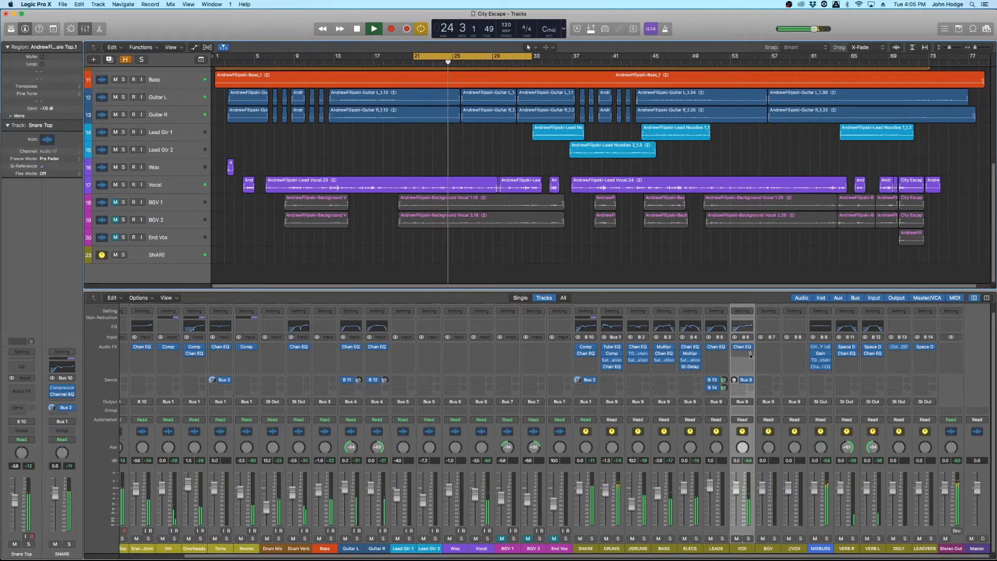
mouse_move(737, 348)
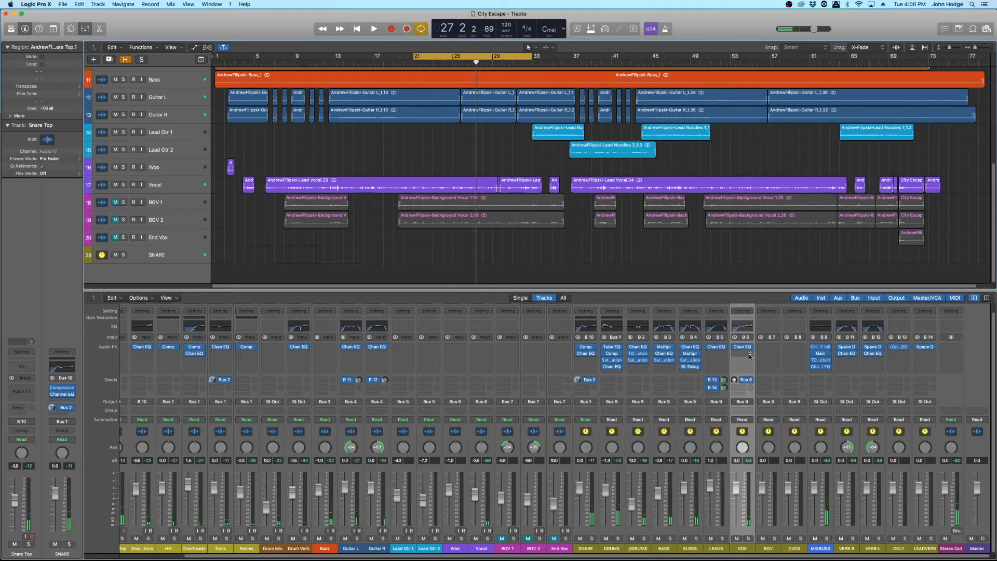
Insert a stereo Compressor after the Channel EQ on VOX and switch it to the Vintage FET model with auto gain off.
click(750, 356)
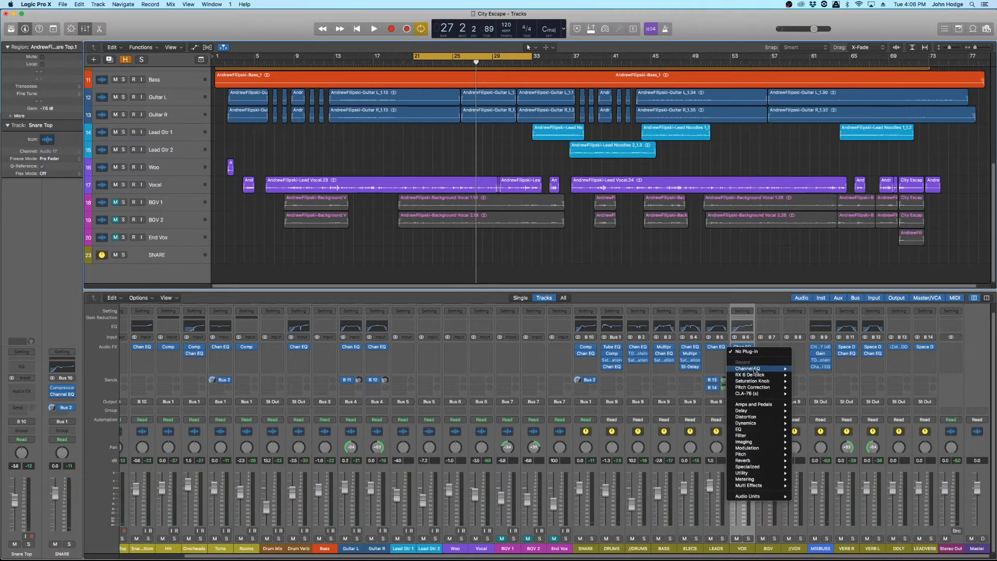
mouse_move(758, 426)
mouse_move(808, 431)
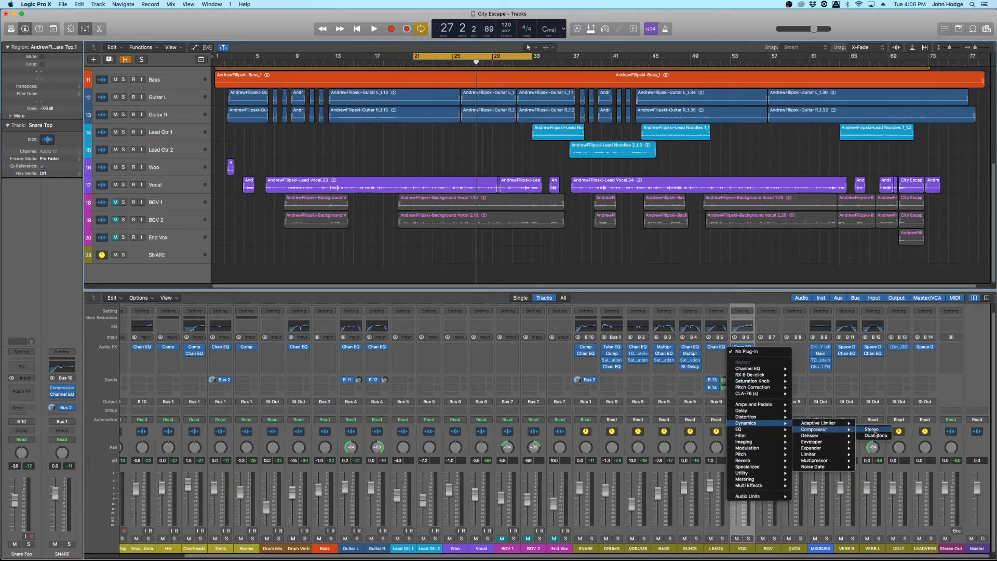
click(875, 431)
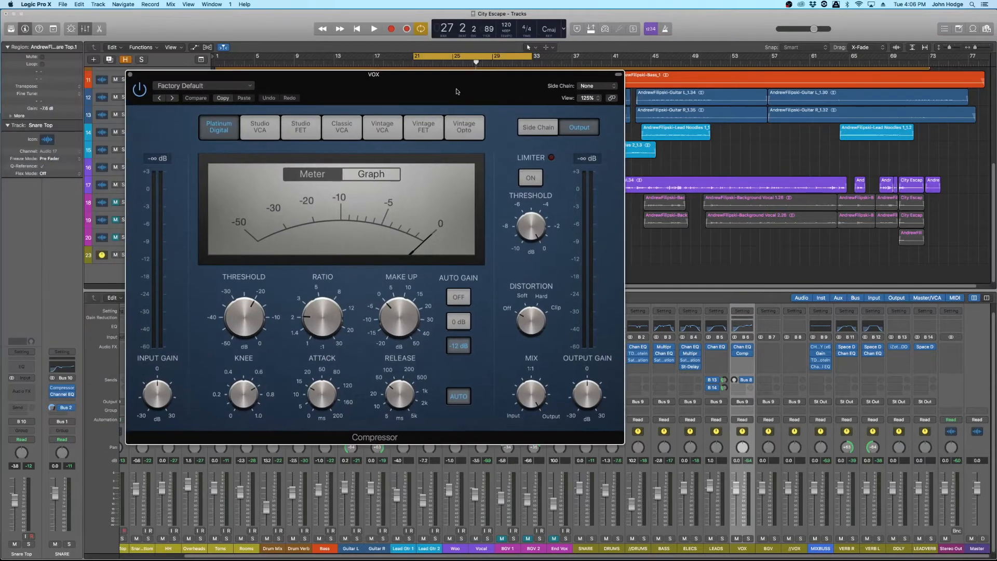
drag(469, 99, 453, 115)
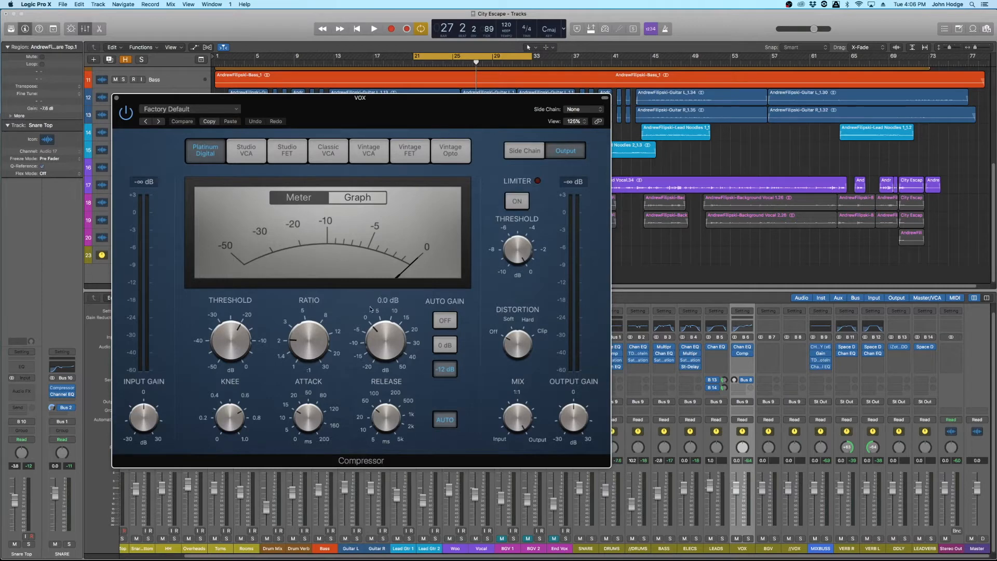
click(372, 153)
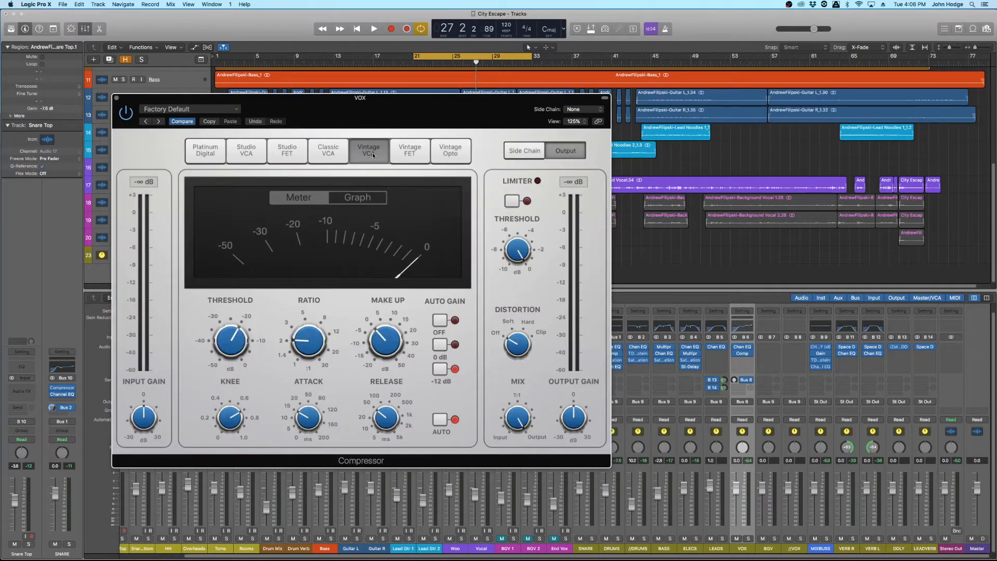
click(407, 153)
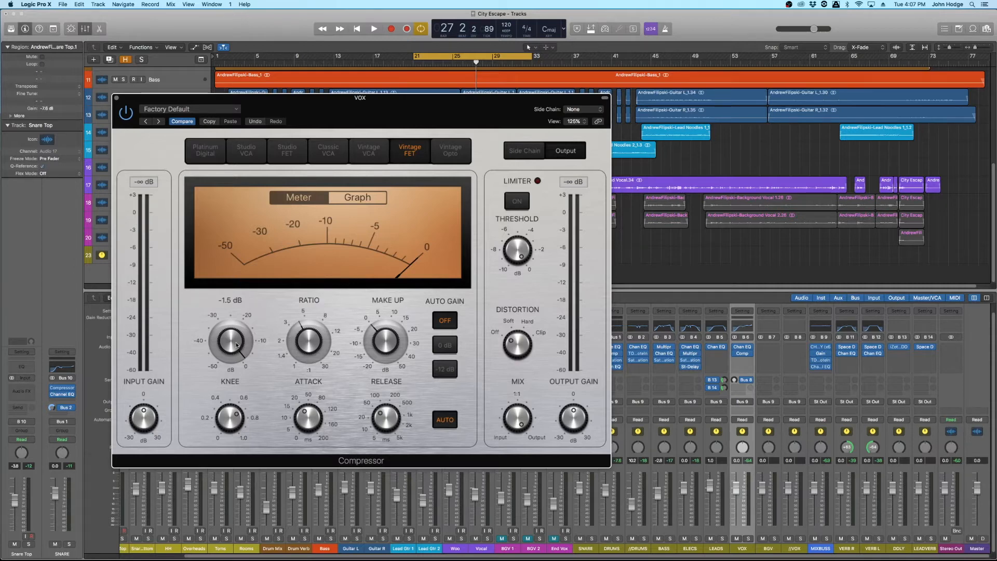
Set the VOX compressor's threshold to -29.5 dB and ratio to 4.1:1 with auto release off during playback, and close it.
key(space)
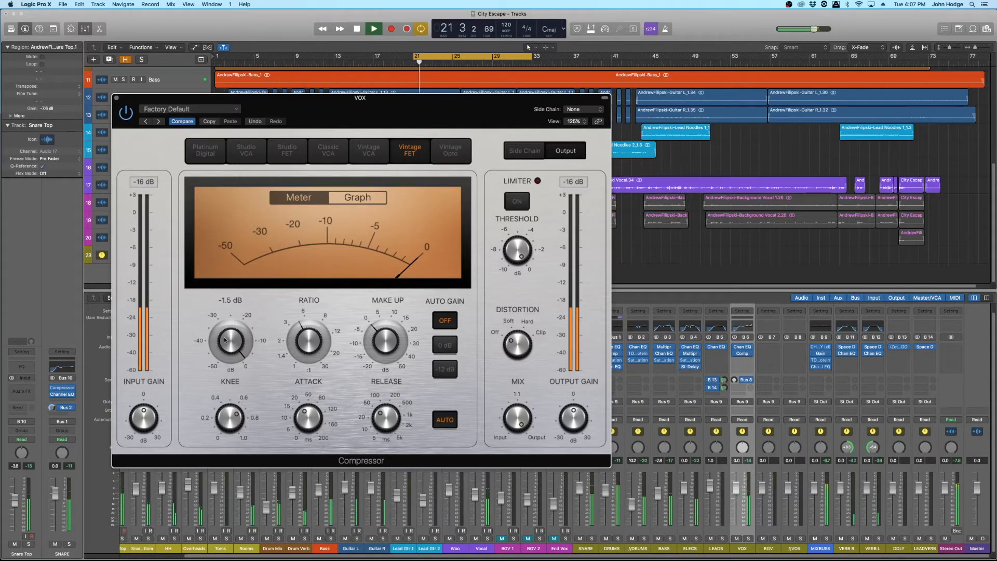
drag(230, 358, 242, 427)
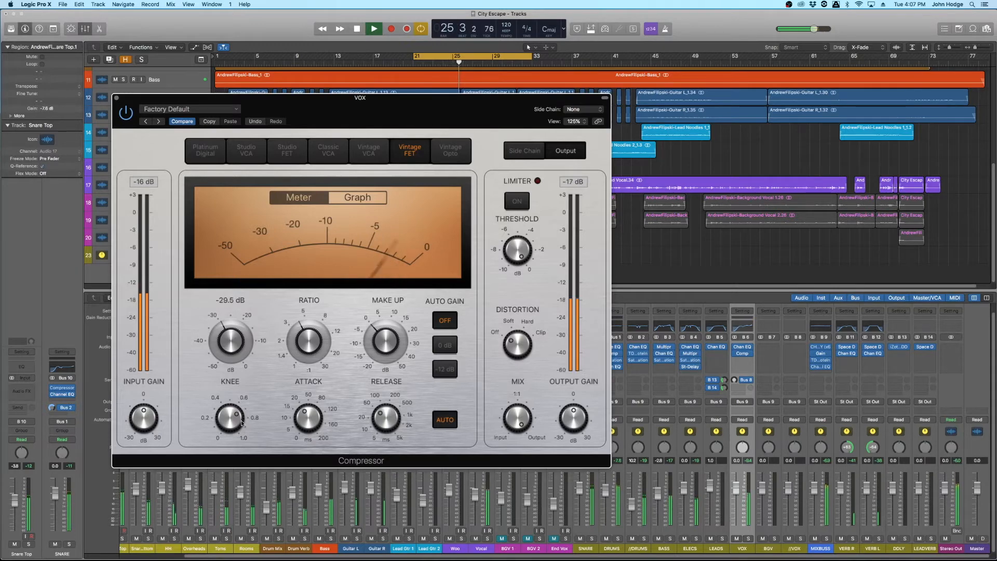
drag(386, 420, 386, 432)
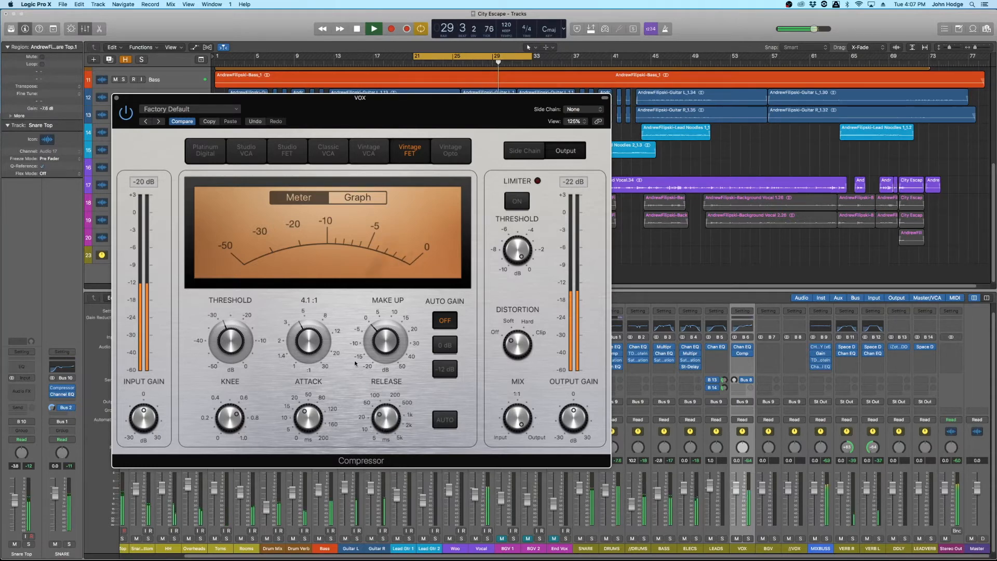
key(space)
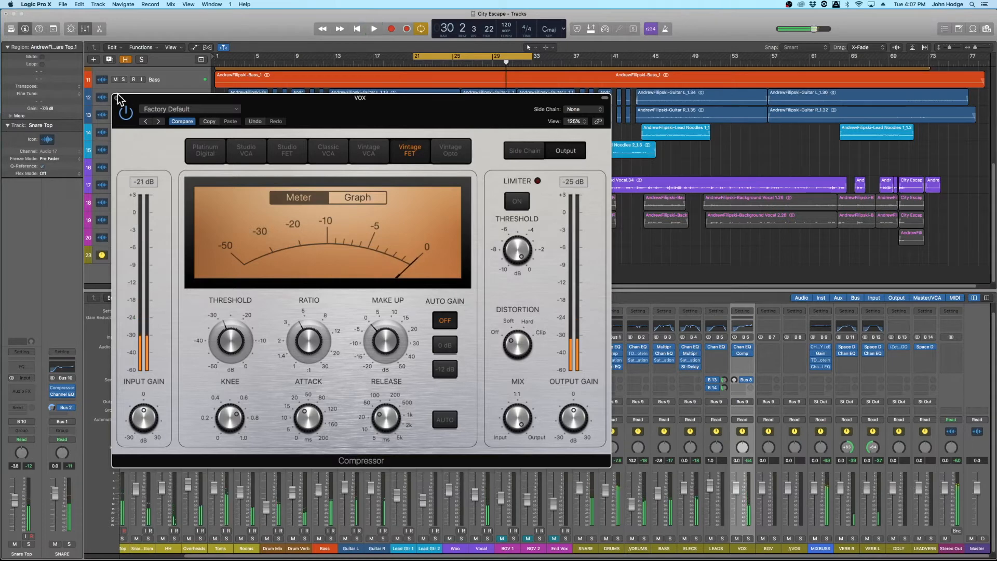
click(116, 98)
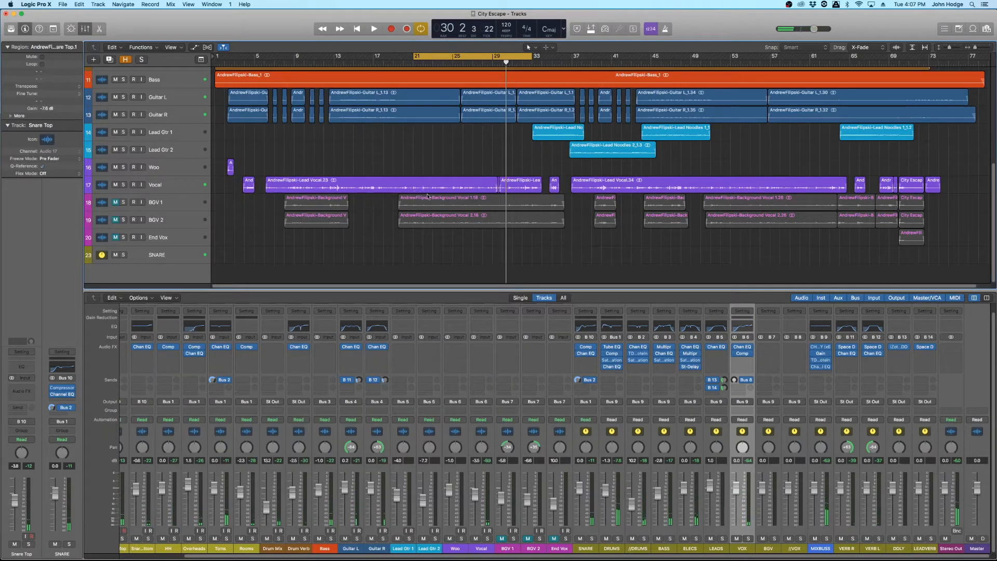
Isolate the Vocal passage from about bar 17 to bar 25 as its own region and adjust its region gain.
key(super+Down)
key(super+Left)
scroll(463, 243, up, 5)
scroll(462, 242, down, 8)
click(398, 171)
click(387, 140)
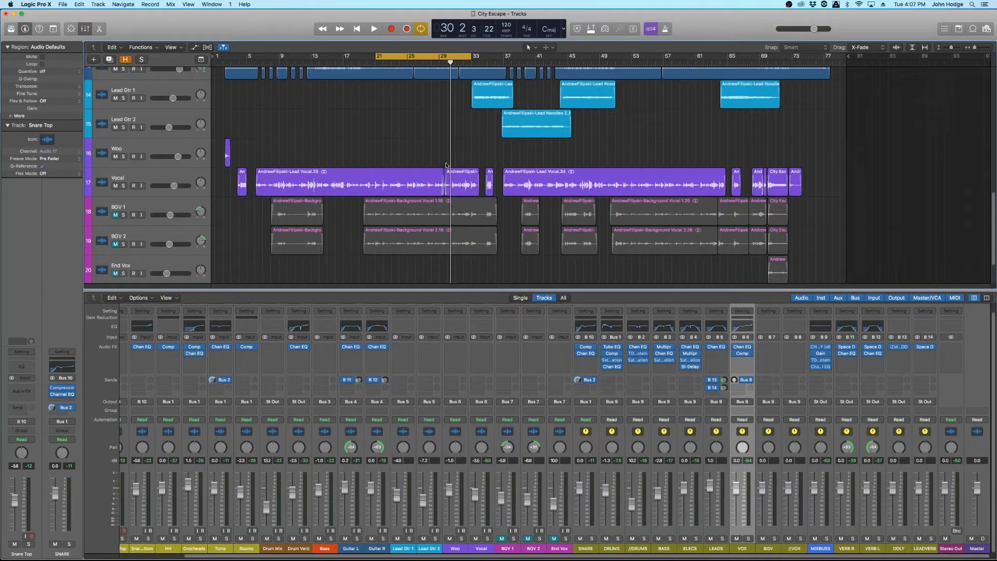
key(super+Right)
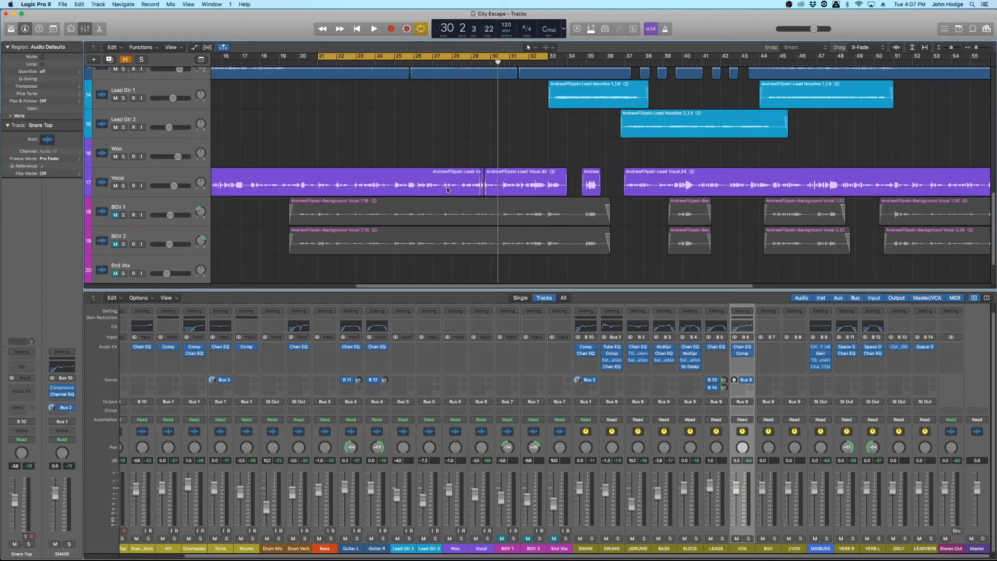
scroll(448, 190, left, 10)
key(super+Down)
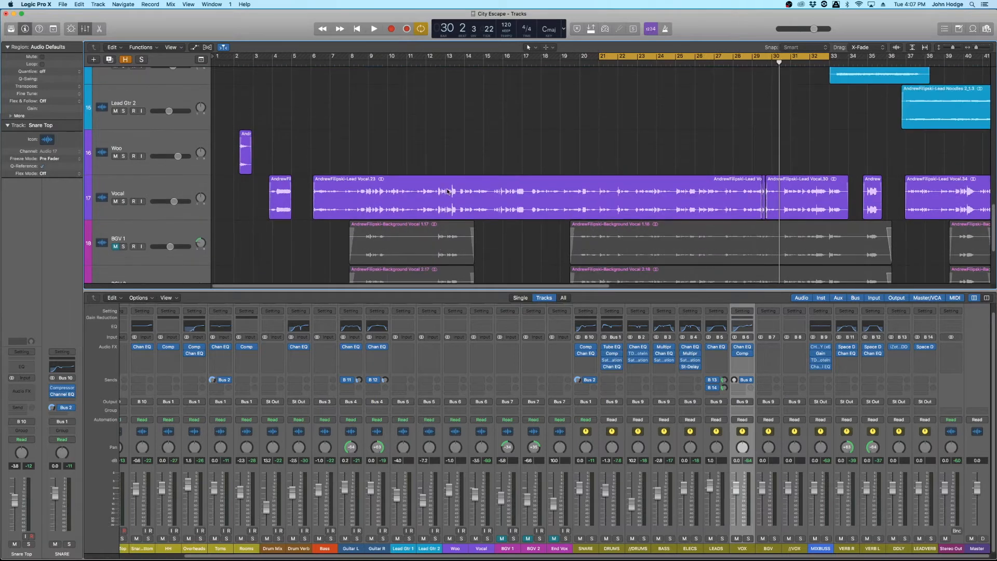
key(super+Down)
key(super+Down)
key(super+Down)
key(super+Down)
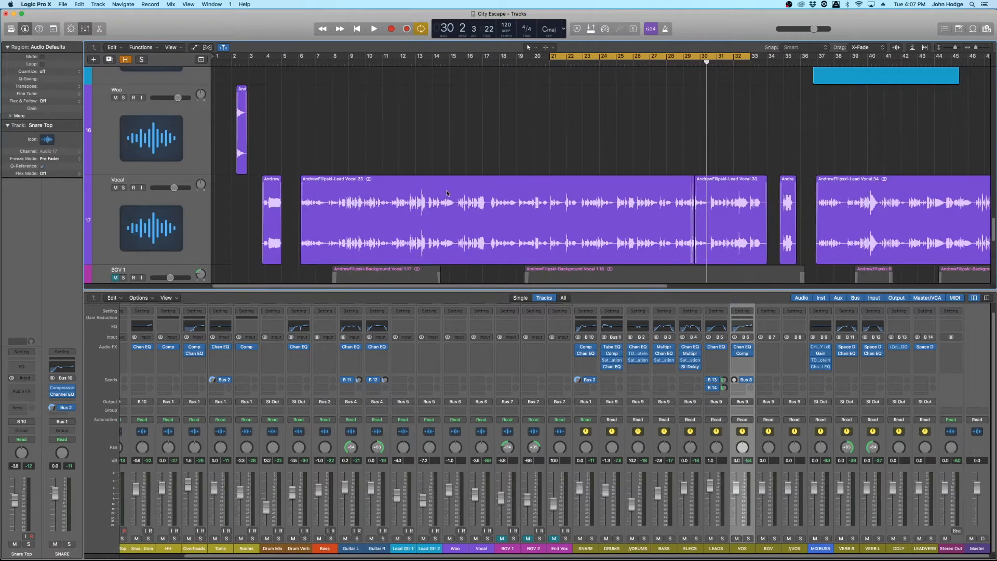
key(super+Right)
scroll(462, 196, left, 5)
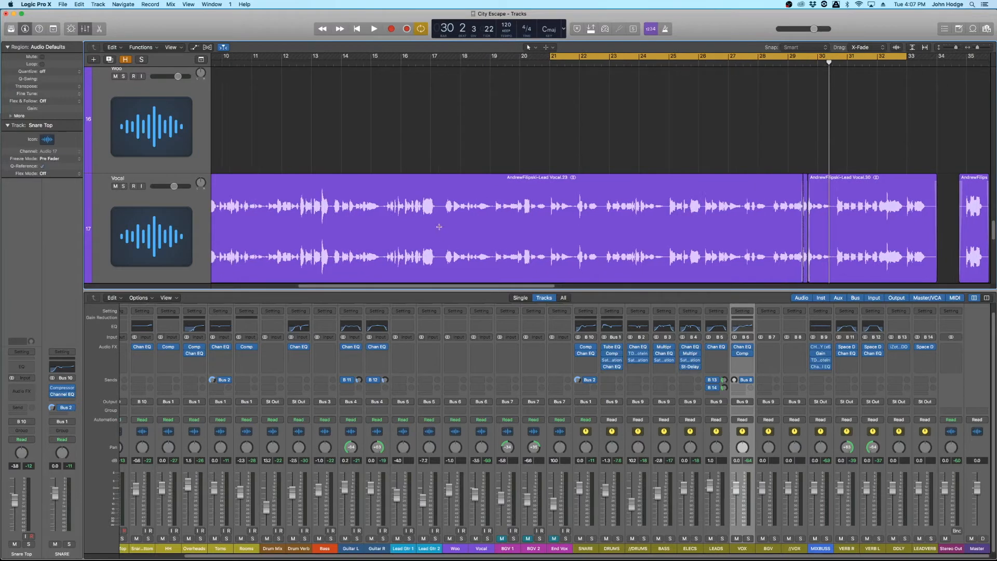
drag(442, 227, 667, 236)
click(648, 232)
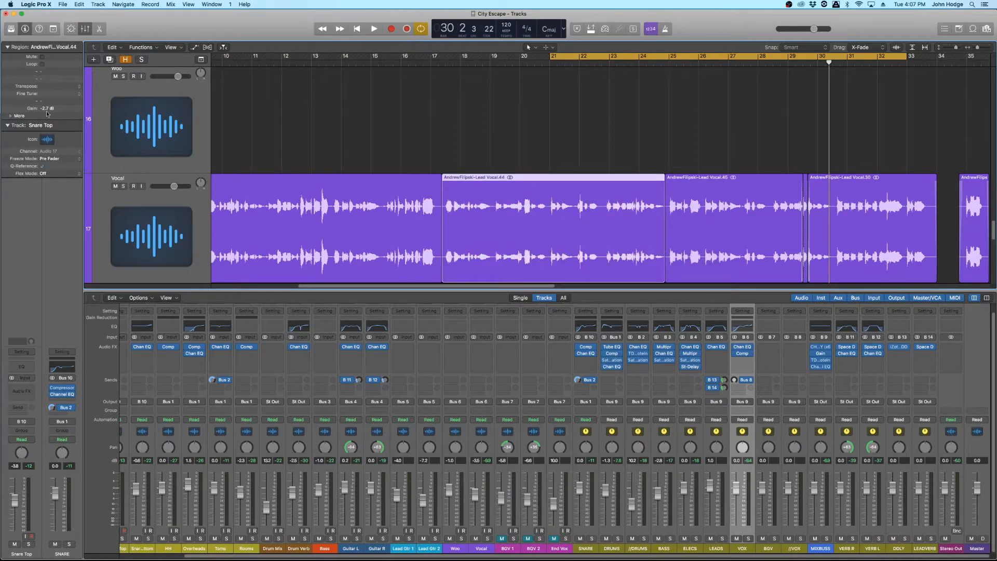
alt+click(58, 109)
click(605, 152)
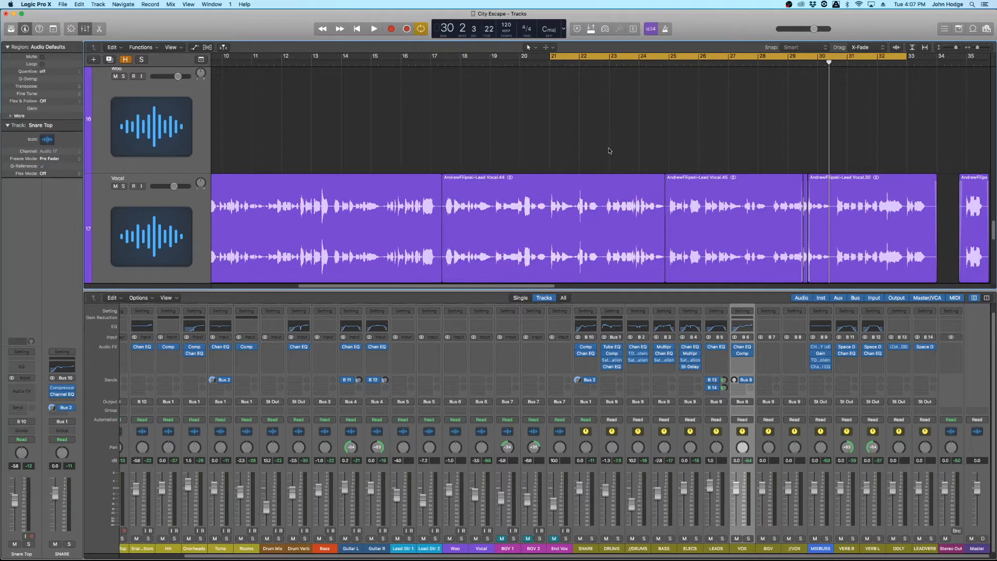
Split the Vocal track's regions at 27 3 1 1 and 30 3 1 1 to separate the passage between them.
scroll(602, 155, right, 5)
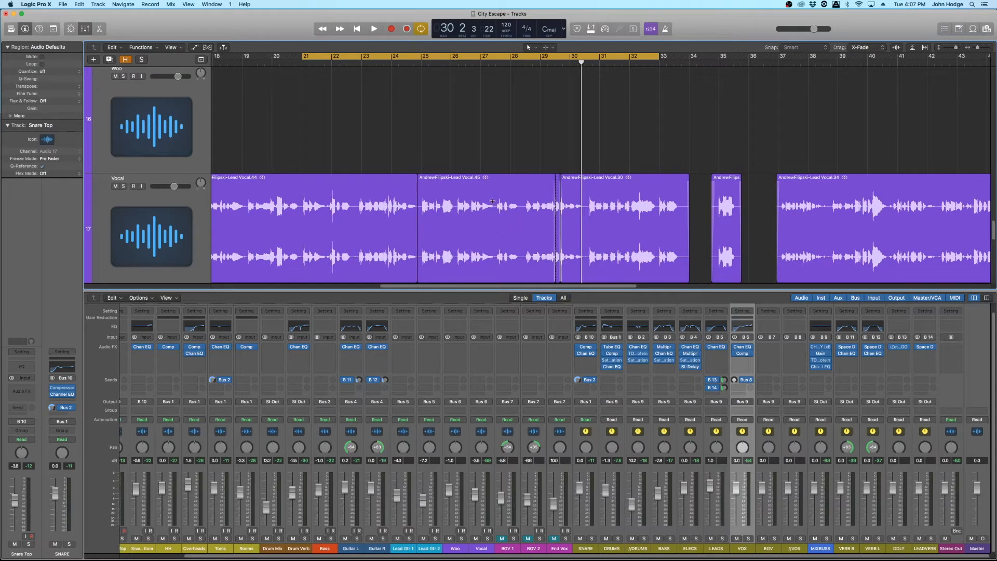
drag(493, 202, 586, 222)
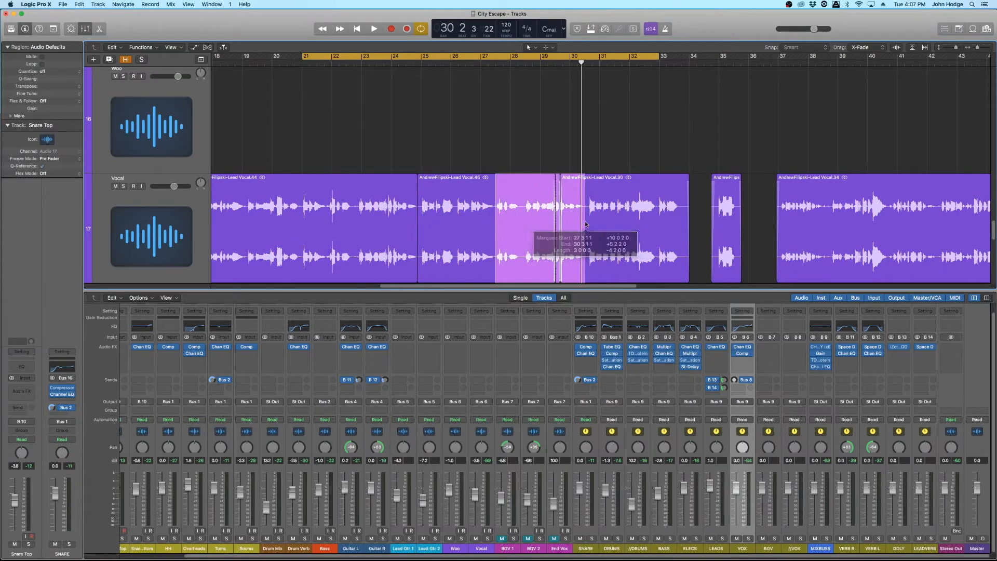
click(578, 194)
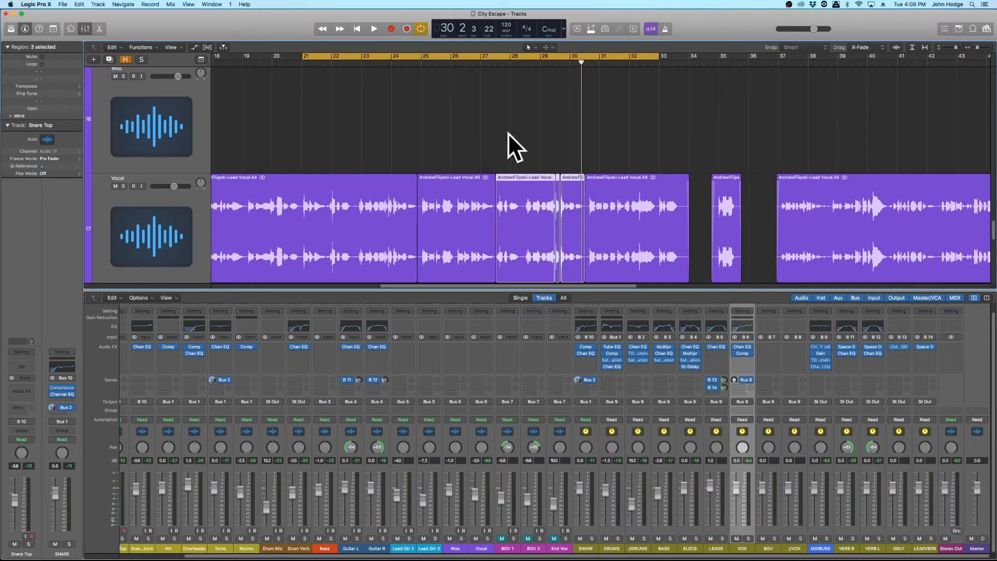
click(531, 136)
Isolate the loud Vocal peak around bar 40 as a one-bar region and set its gain to -4.5 dB.
scroll(534, 145, right, 5)
scroll(540, 147, right, 3)
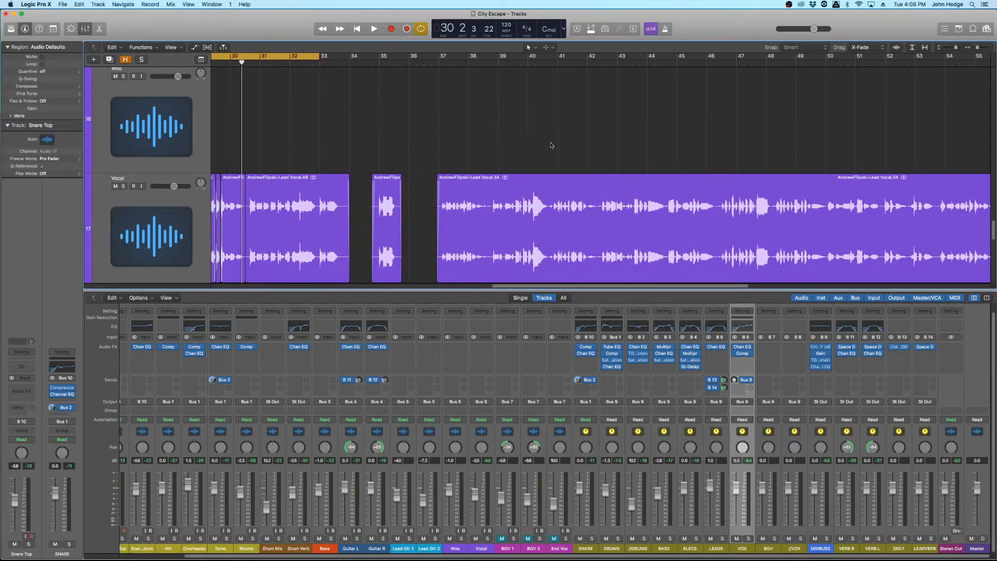
scroll(462, 166, right, 3)
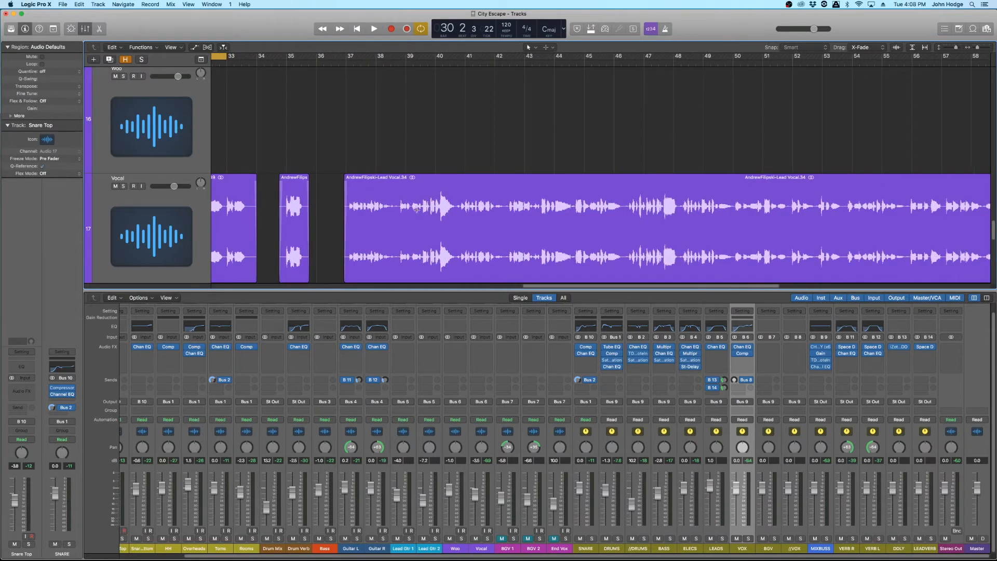
drag(421, 212, 456, 212)
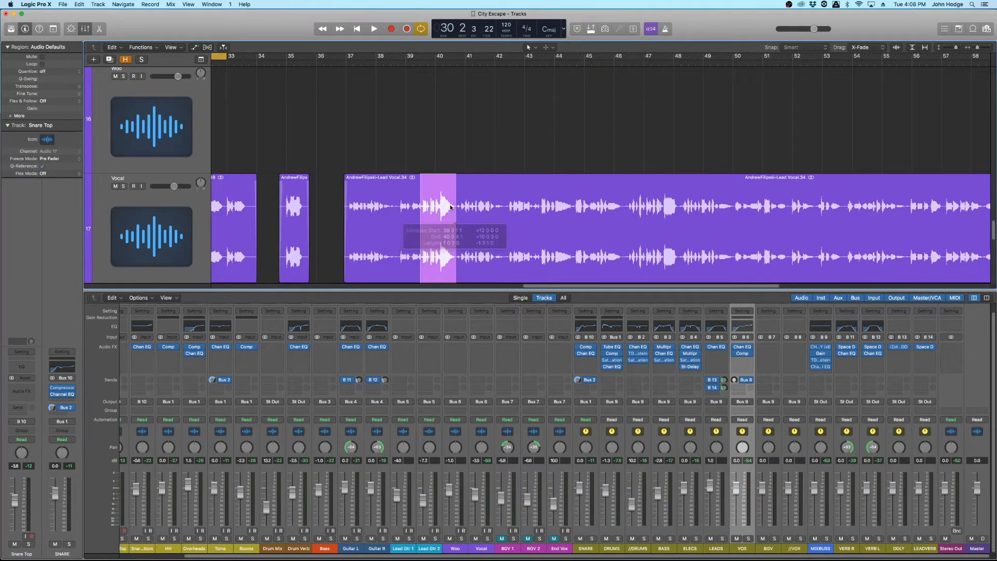
click(448, 208)
drag(57, 109, 59, 112)
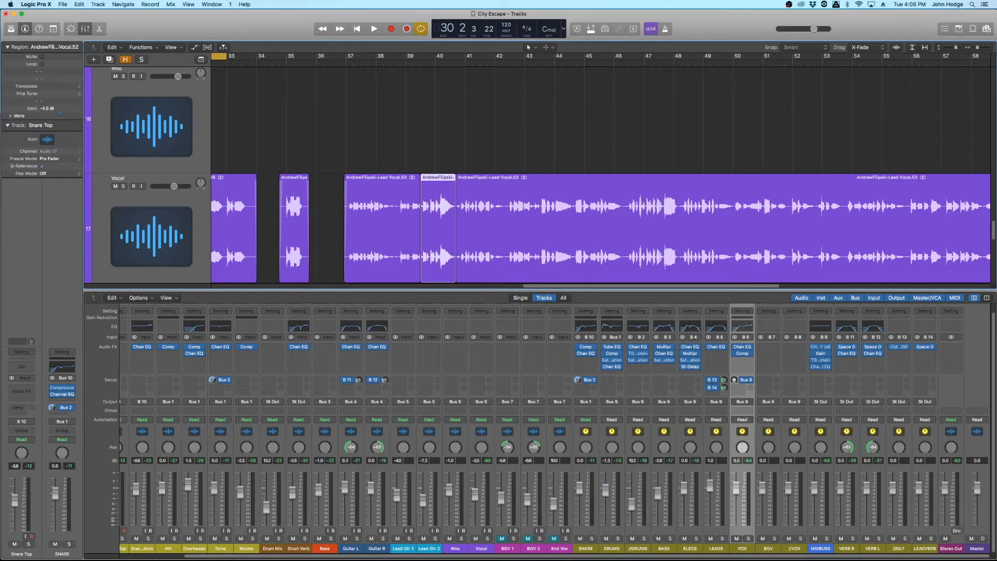
Isolate the Vocal passage from about bar 52 to bar 61 as its own region and adjust its region gain.
scroll(640, 148, right, 15)
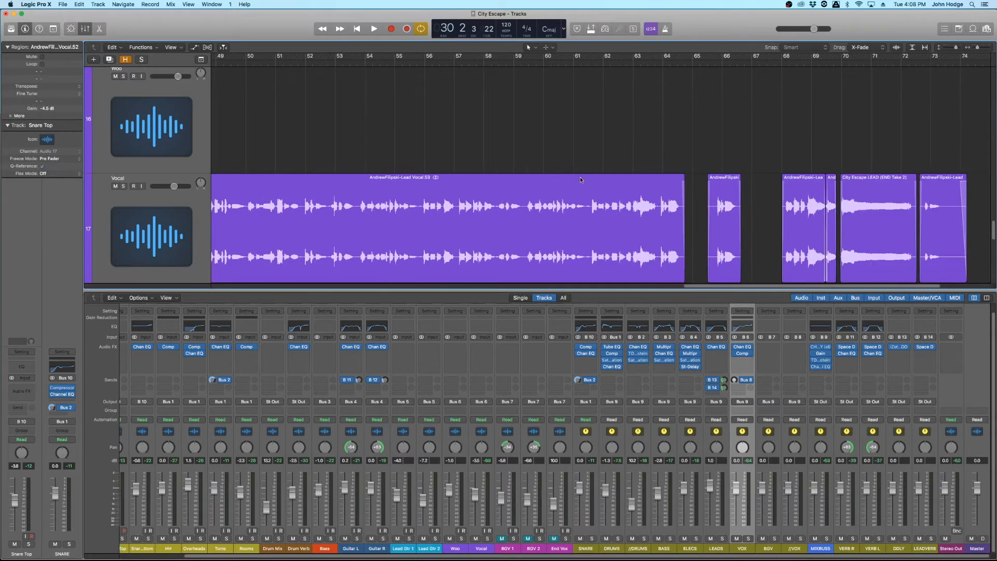
scroll(576, 181, right, 4)
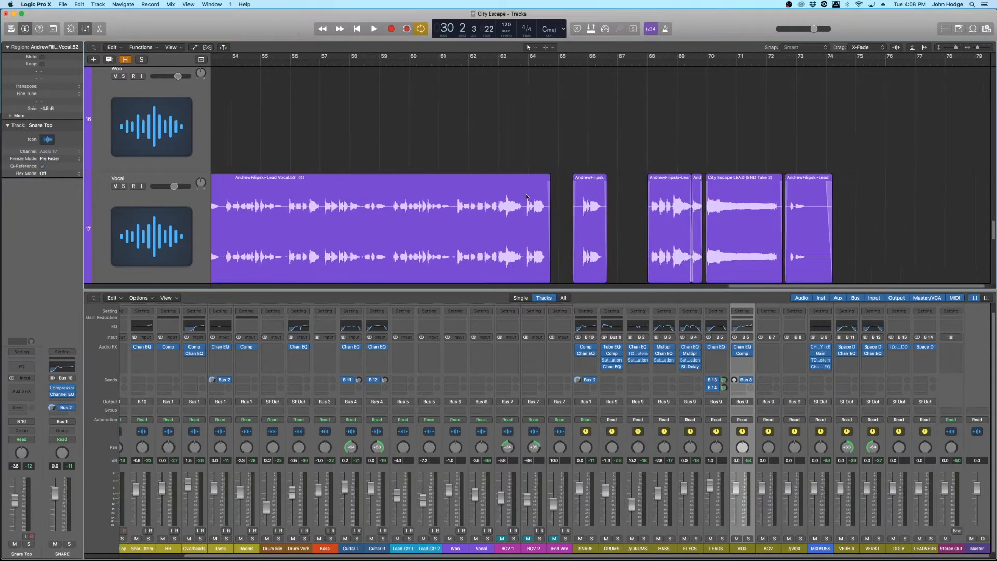
scroll(503, 216, left, 10)
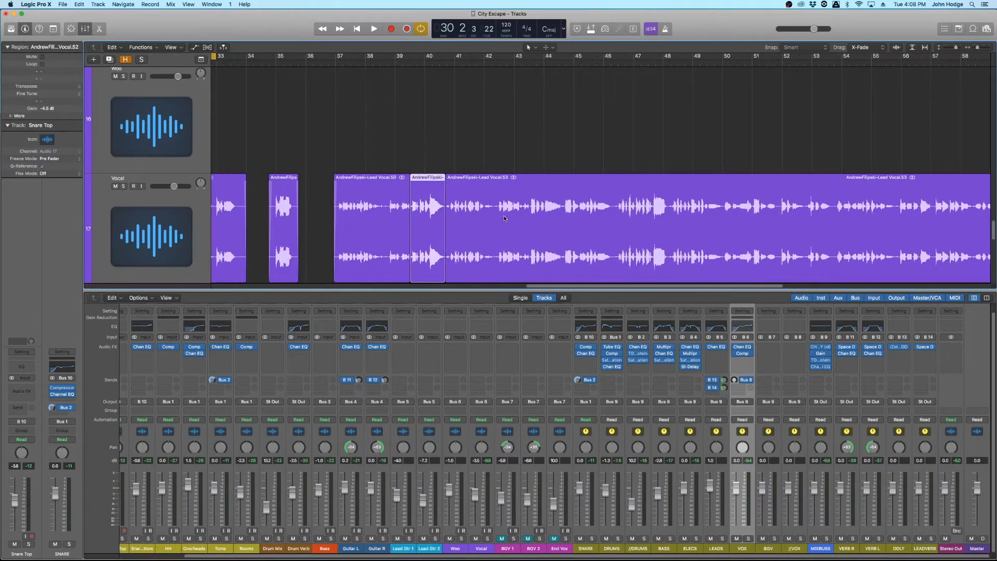
scroll(473, 204, right, 1)
drag(452, 216, 743, 238)
click(702, 236)
drag(58, 108, 57, 109)
click(295, 126)
Split the opening Vocal phrase, from bar 6 to about bar 8, into its own region.
scroll(327, 210, left, 10)
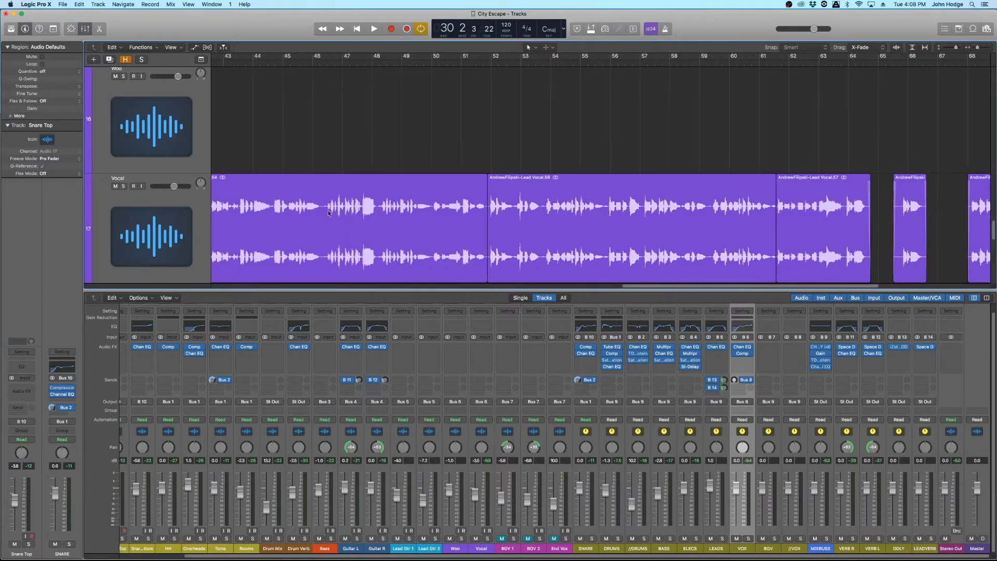
scroll(344, 236, left, 7)
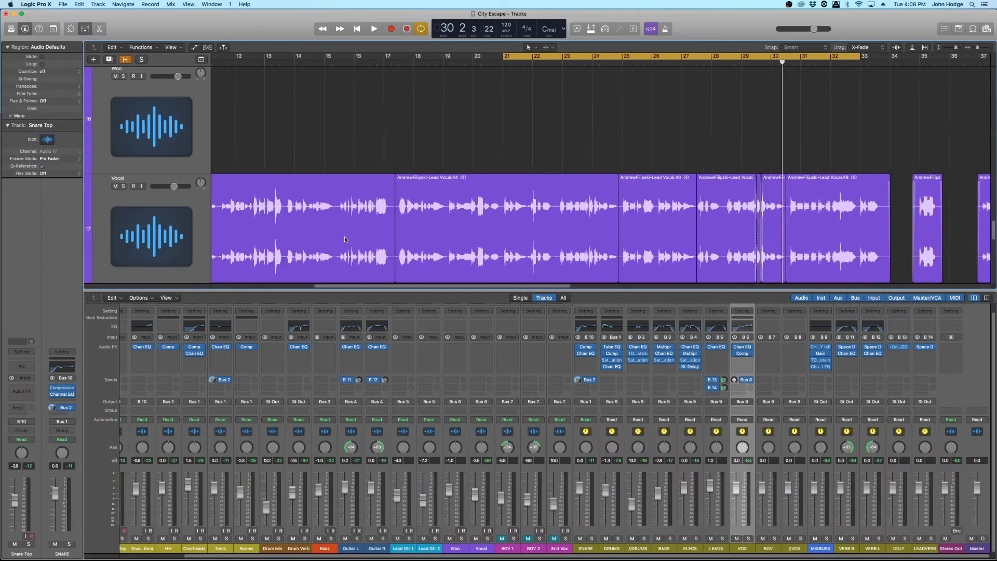
scroll(344, 236, left, 3)
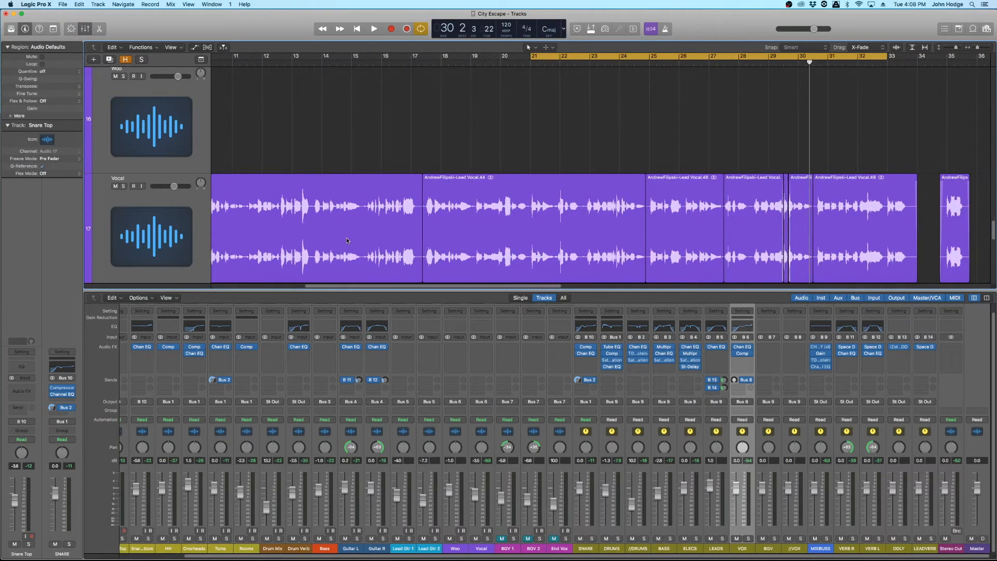
scroll(347, 240, left, 2)
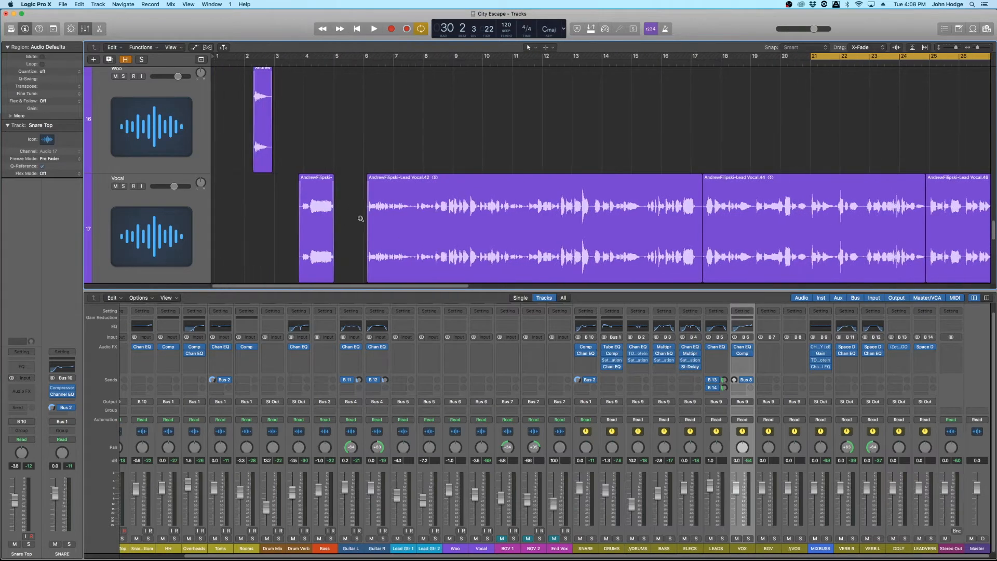
drag(354, 225, 434, 223)
click(425, 226)
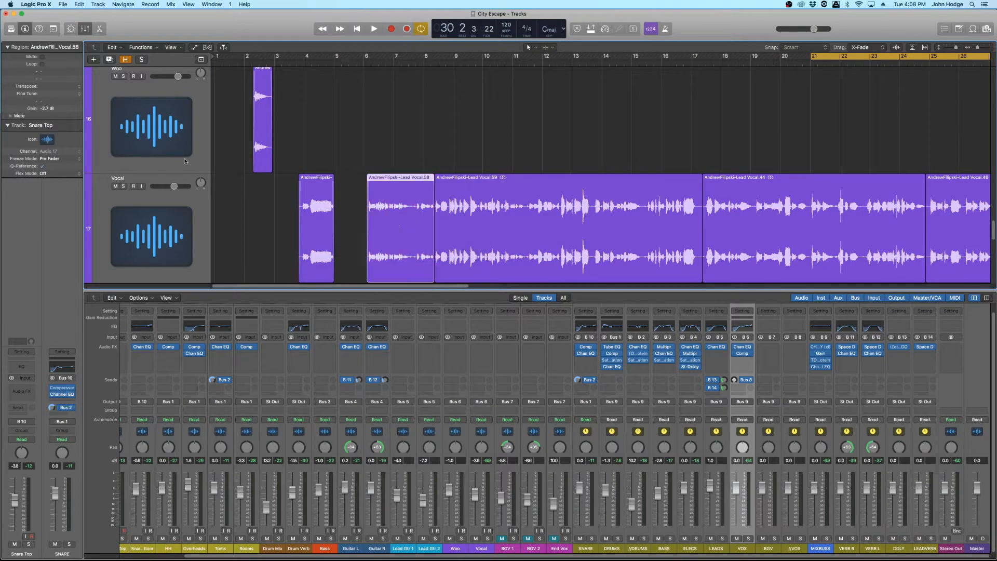
click(483, 151)
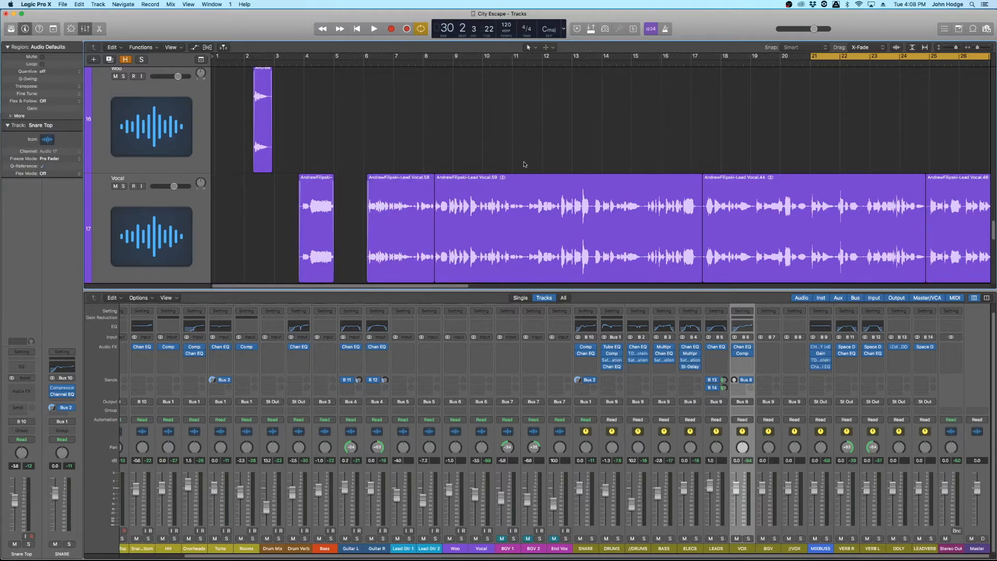
scroll(524, 164, right, 5)
scroll(755, 185, right, 10)
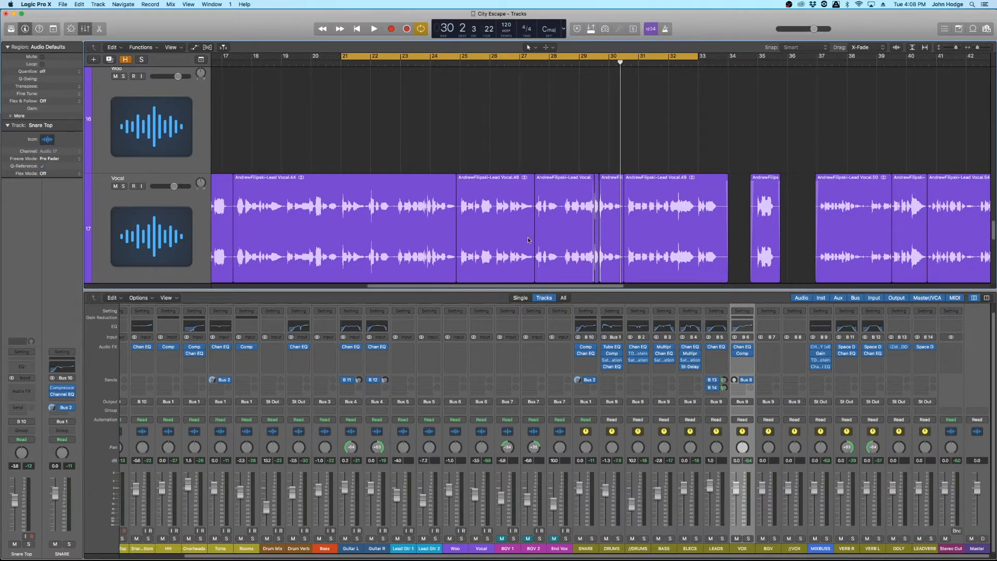
Review the split Vocal regions across the whole song and around bars 15 to 45.
key(super+Up)
key(super+Left)
key(super+Left)
key(super+Left)
key(super+Up)
key(super+Up)
key(super+Up)
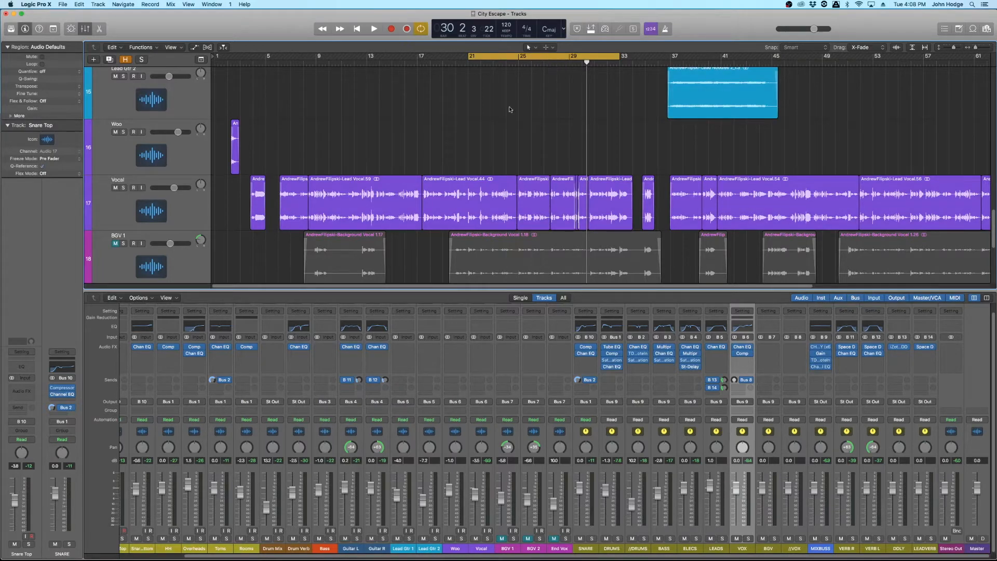
scroll(522, 122, down, 2)
scroll(522, 122, right, 4)
scroll(522, 122, up, 3)
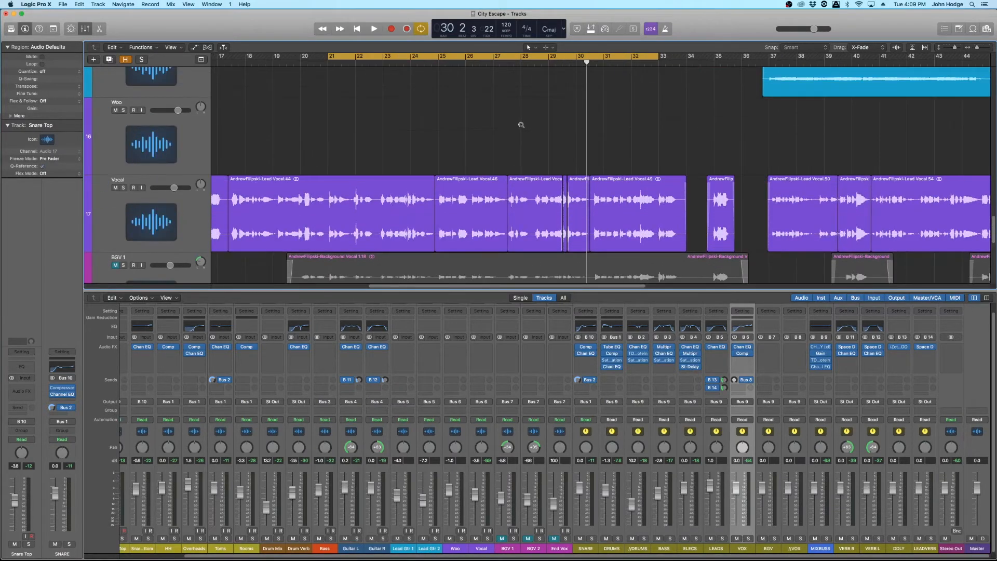
scroll(522, 126, left, 1)
scroll(521, 125, up, 2)
scroll(521, 126, left, 4)
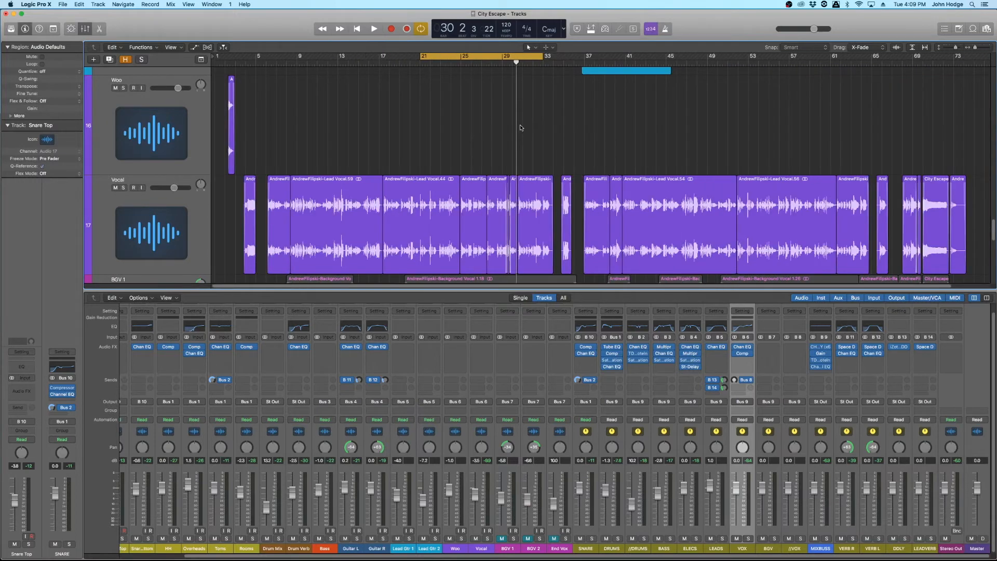
scroll(521, 128, right, 4)
scroll(494, 135, left, 2)
scroll(494, 135, left, 1)
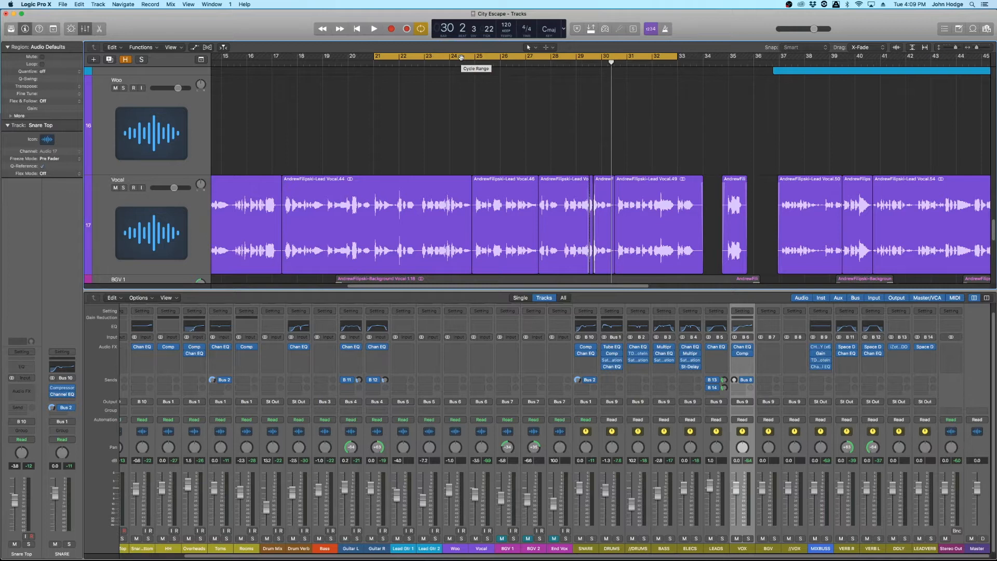
Open the VOX bus compressor and play the cycled section from bar 21.
click(494, 57)
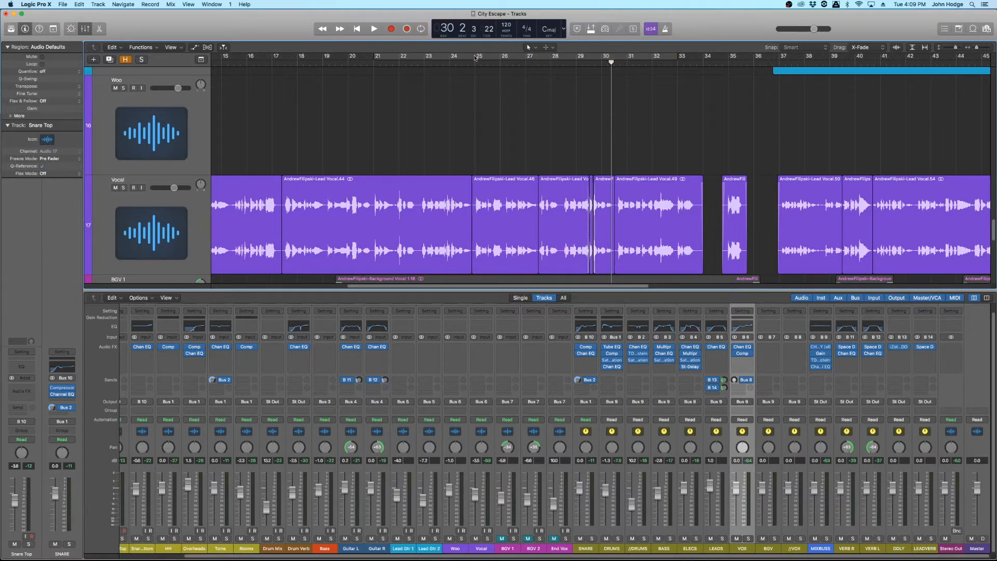
click(476, 57)
click(742, 354)
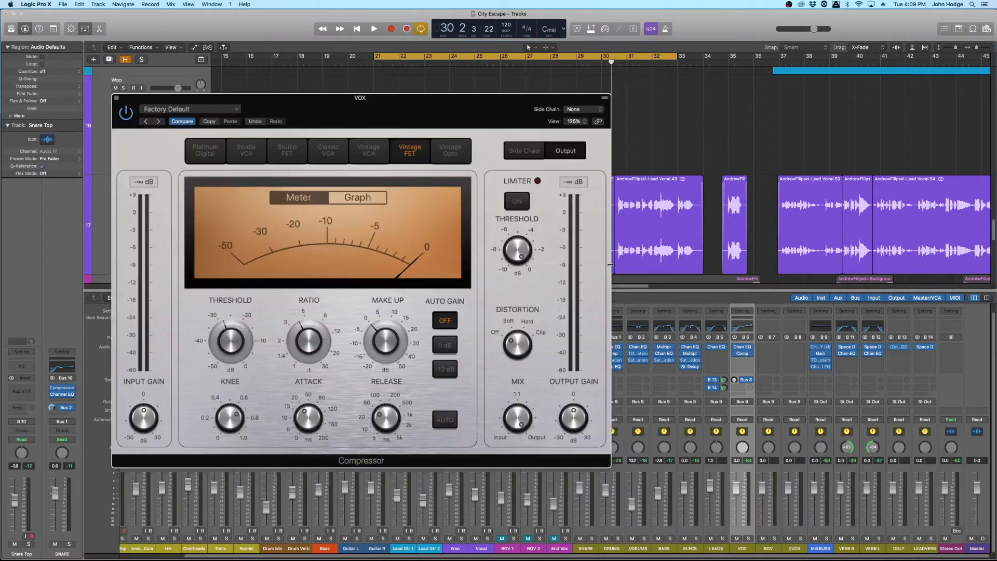
drag(378, 108, 728, 97)
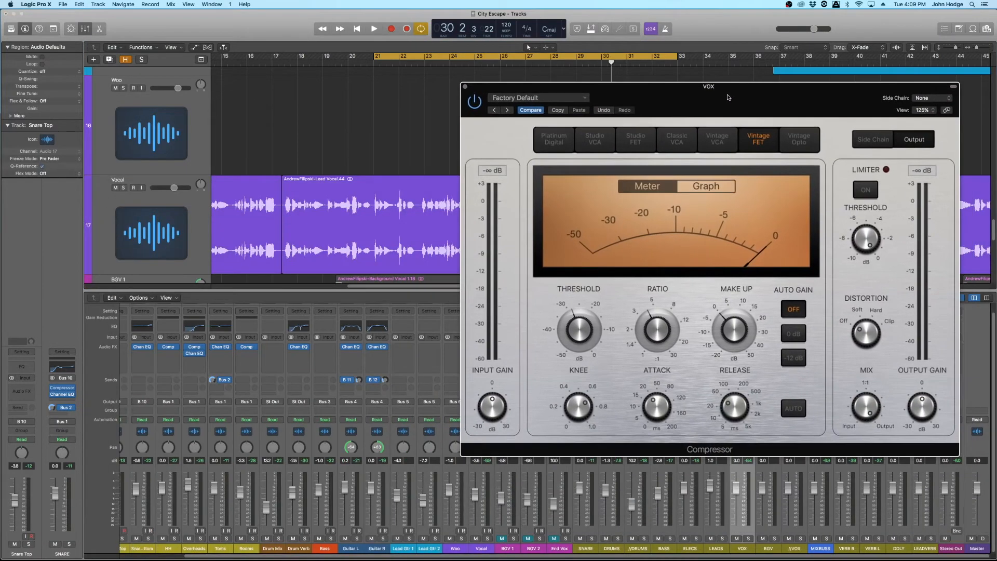
drag(653, 110, 465, 108)
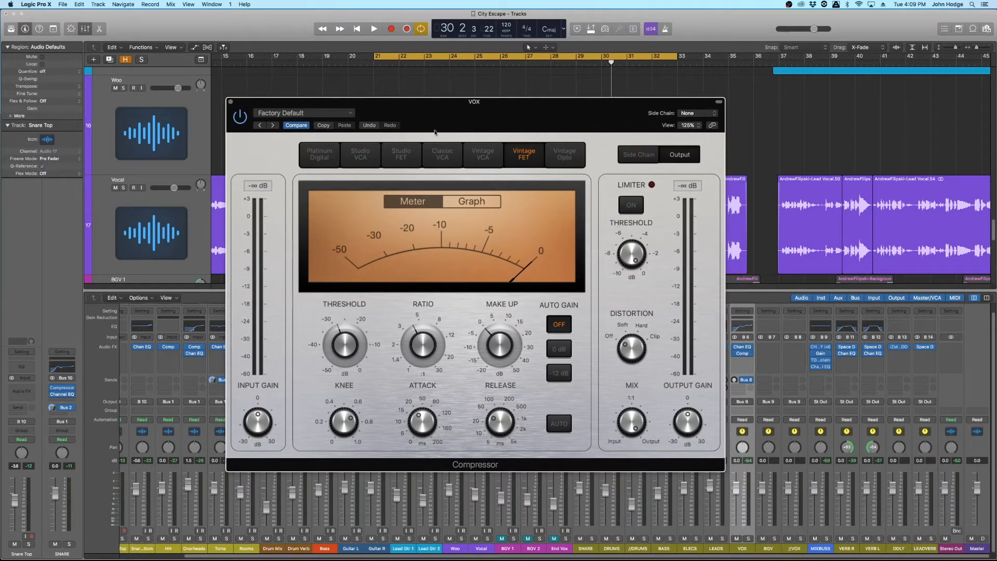
key(space)
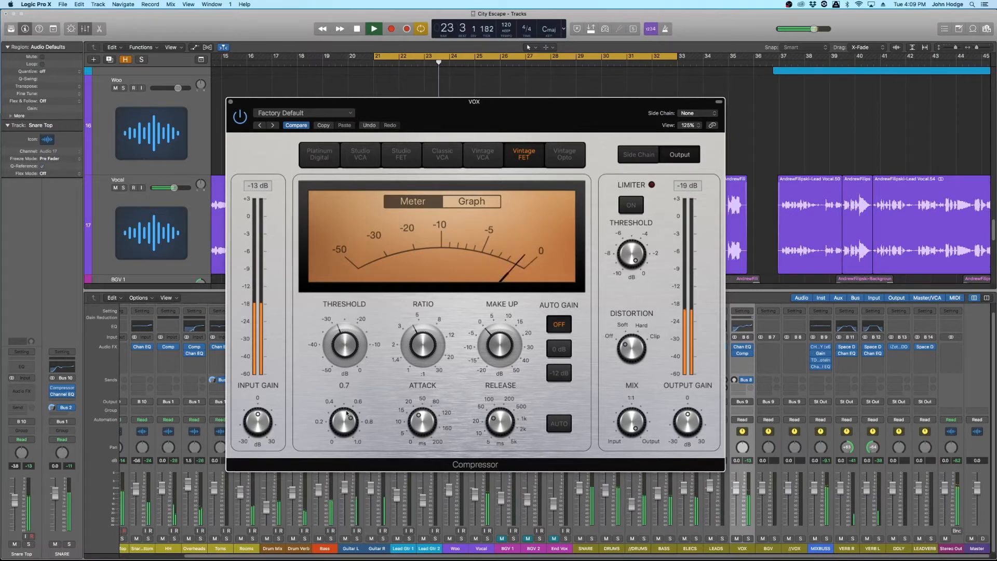
Set the VOX compressor's release to 61 ms, turn on auto release and raise the make-up gain.
mouse_move(421, 425)
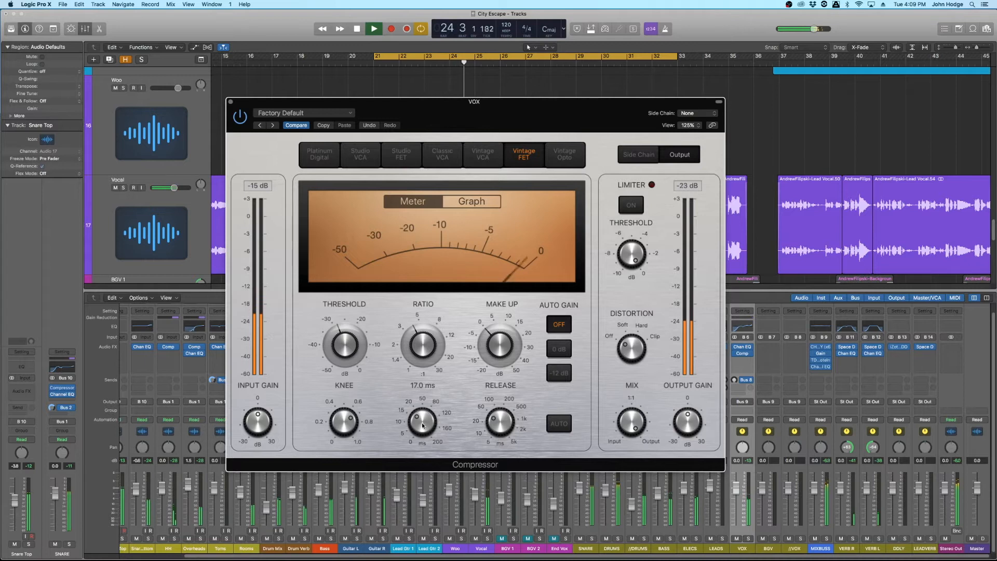
mouse_move(500, 423)
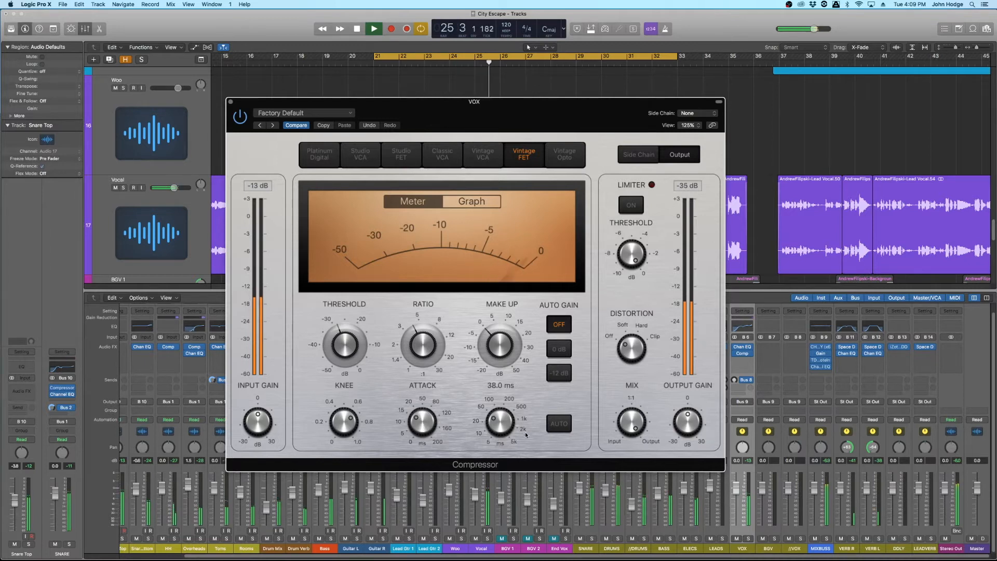
drag(500, 423, 500, 416)
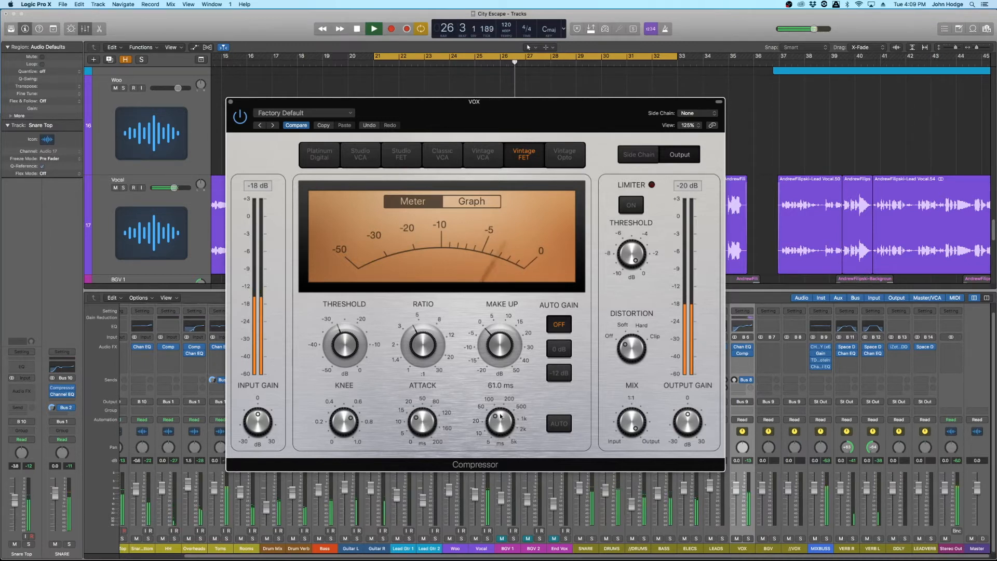
click(558, 424)
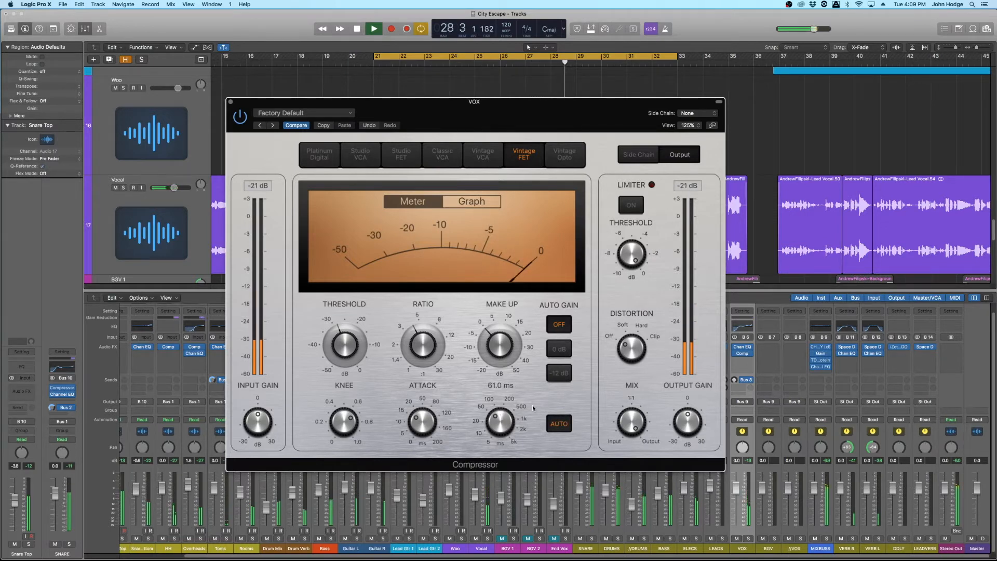
drag(500, 345, 504, 334)
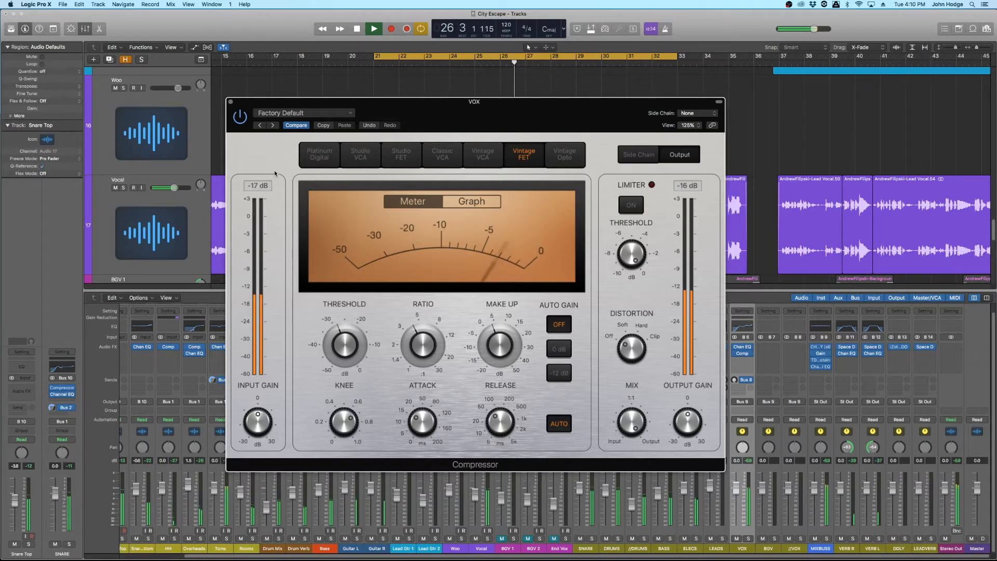
key(space)
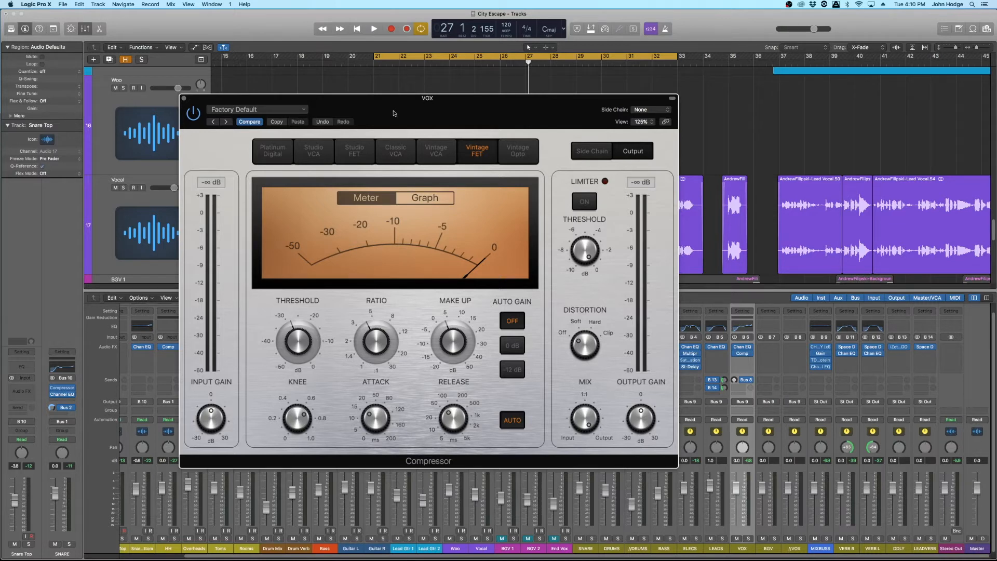
Listen to the compressed vocal once more and close the compressor.
mouse_move(442, 346)
key(space)
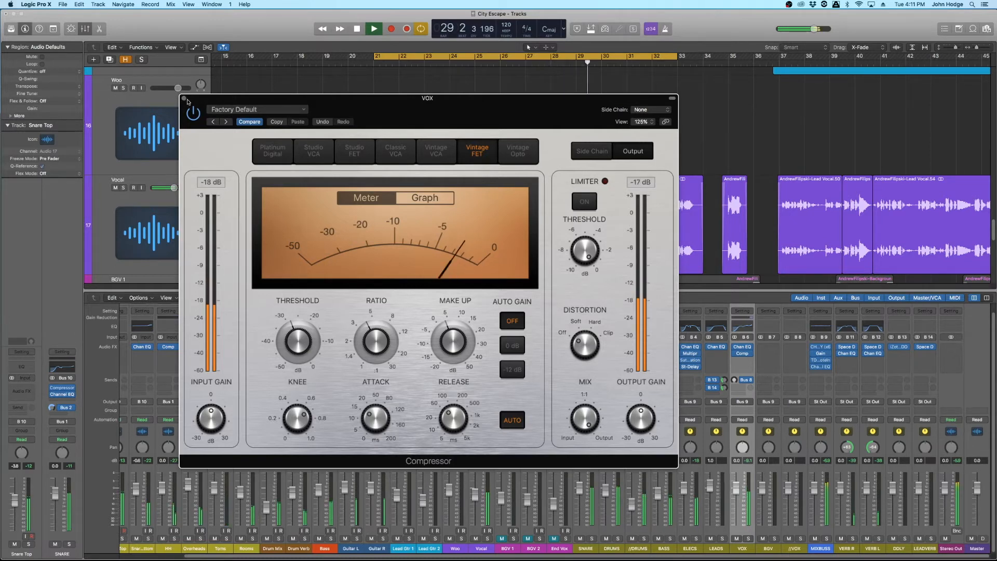
key(space)
click(184, 98)
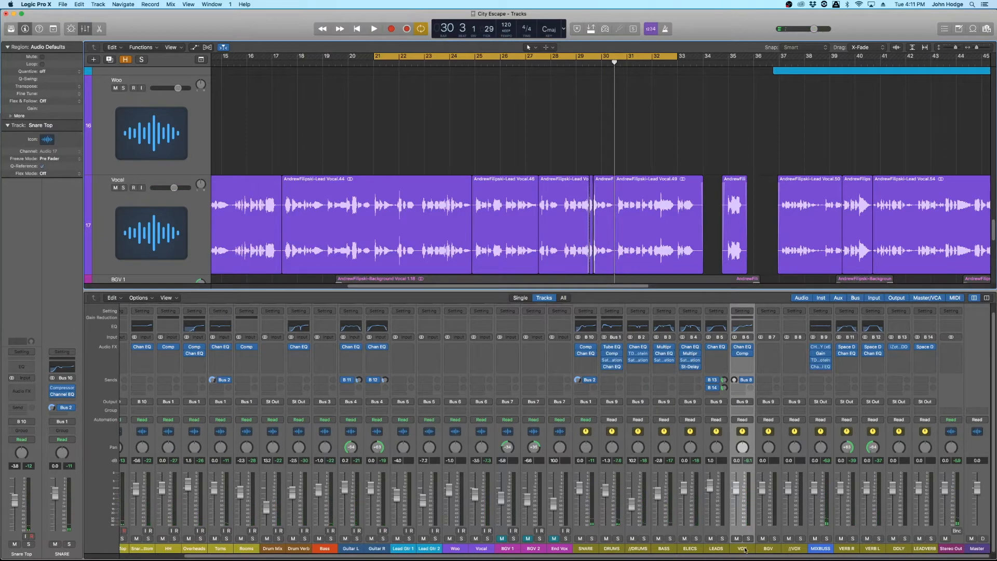
Insert a stereo TDR Nova after the compressor on the VOX bus and set its analyzer to In.
click(742, 360)
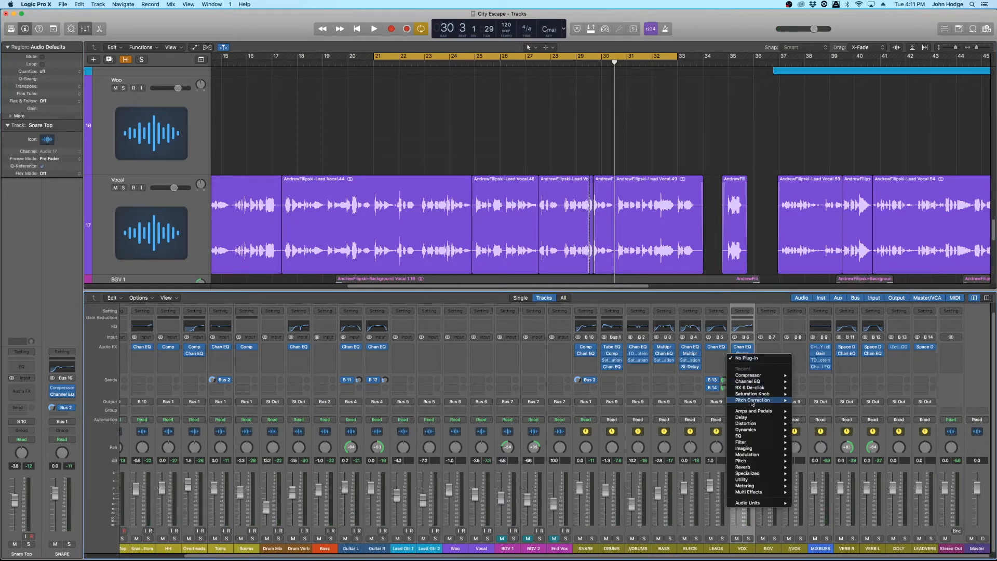
mouse_move(753, 503)
mouse_move(831, 529)
mouse_move(895, 533)
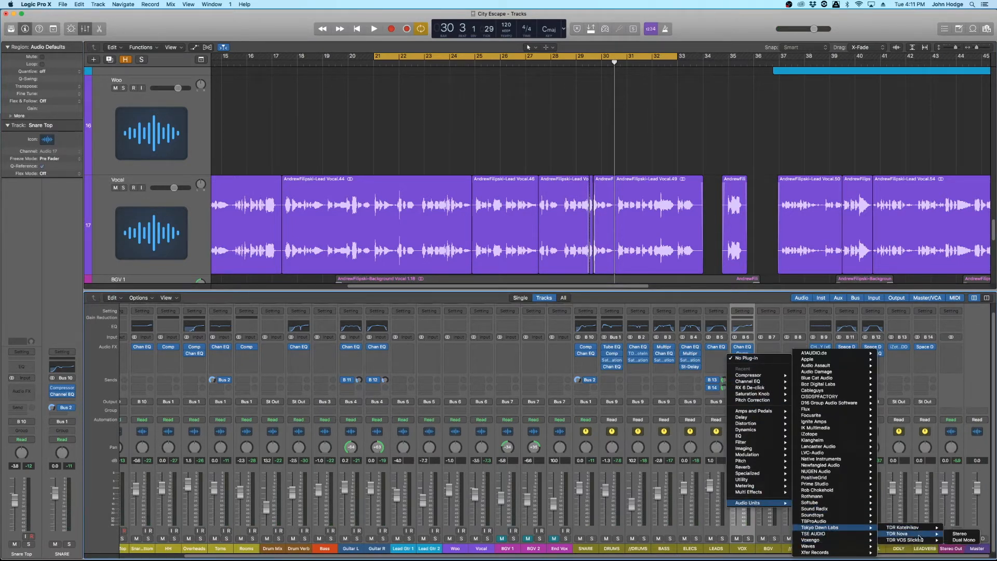
click(958, 534)
drag(540, 236, 441, 133)
click(458, 143)
click(460, 162)
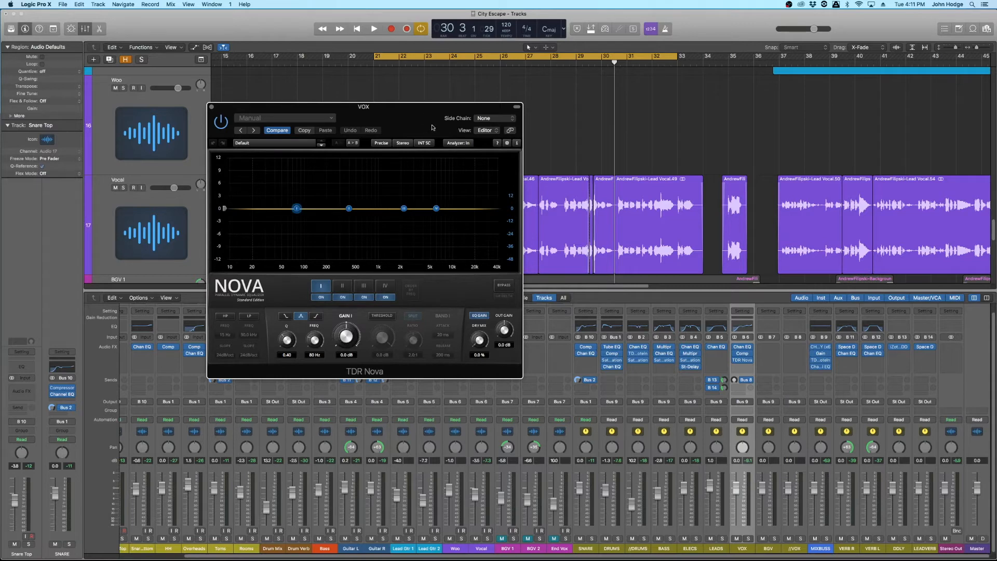
Load TDR Nova's De-ess (linked) preset and set band III to Q 3.21 with a 2.0:1 ratio.
drag(409, 125, 392, 106)
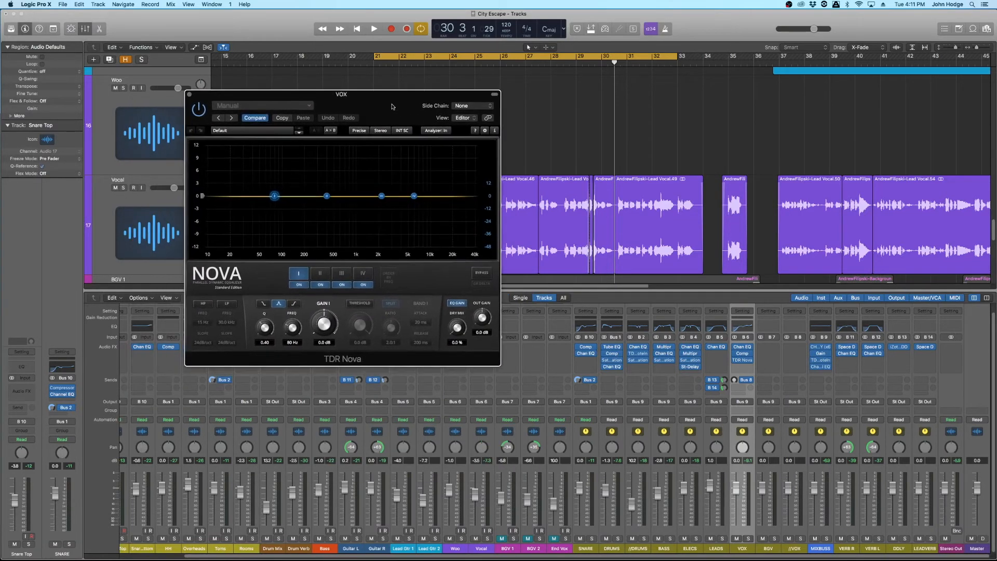
click(258, 131)
click(273, 243)
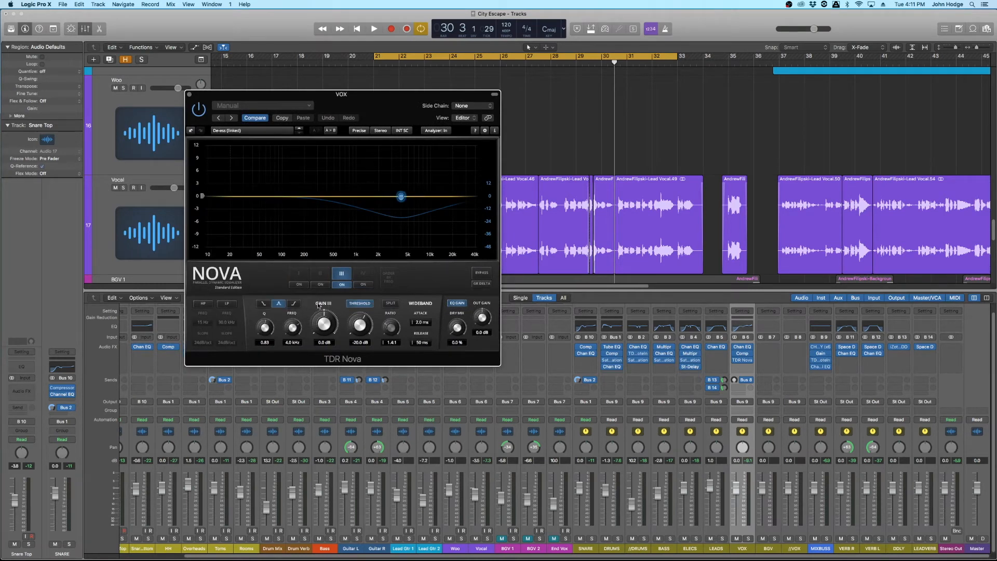
drag(264, 327, 250, 162)
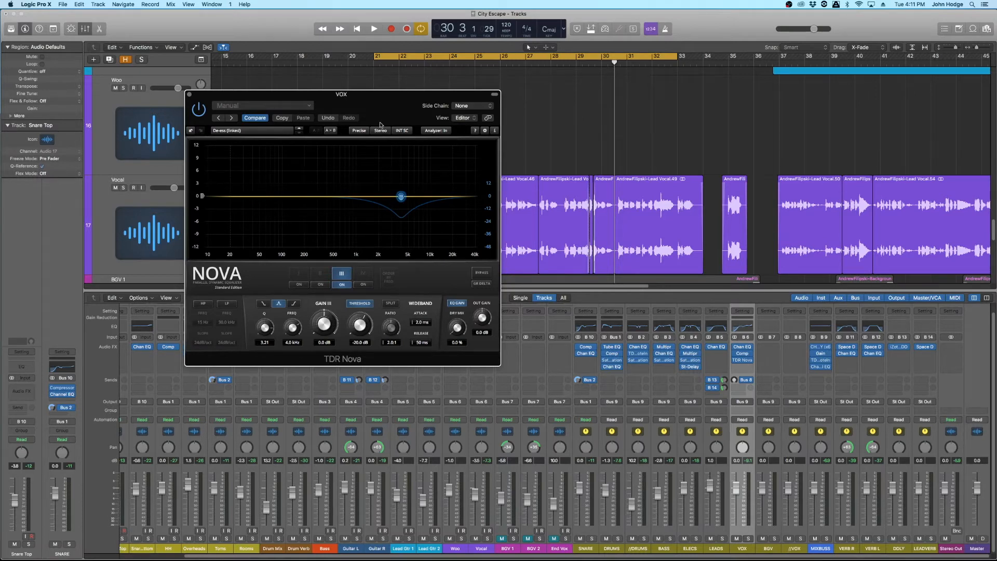
During playback, tune the de-essing band to 9.9 kHz with Q 1.68 and a -18.9 dB threshold.
drag(406, 99, 329, 105)
key(space)
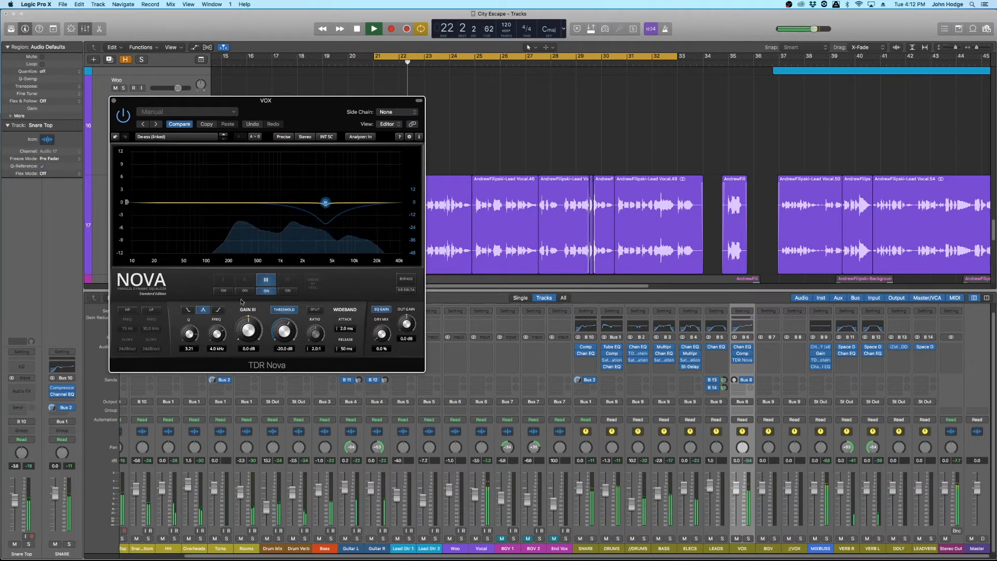
drag(216, 334, 217, 328)
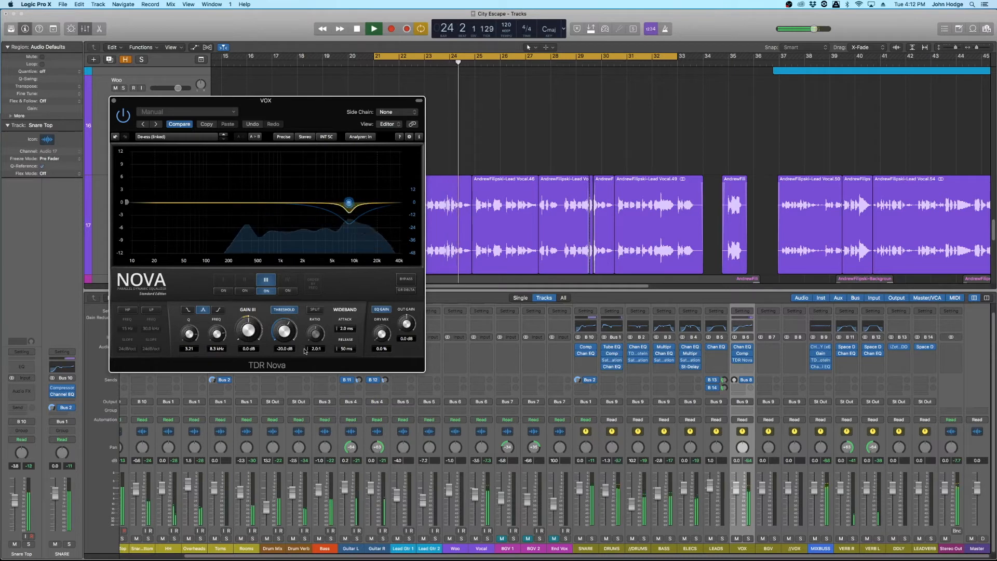
drag(284, 331, 284, 328)
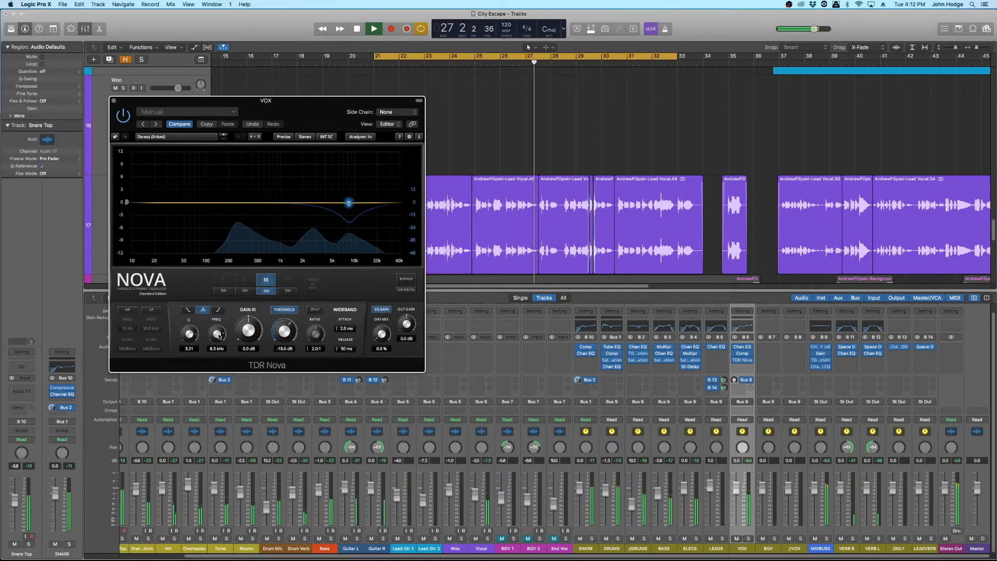
drag(217, 336, 189, 342)
drag(208, 433, 209, 439)
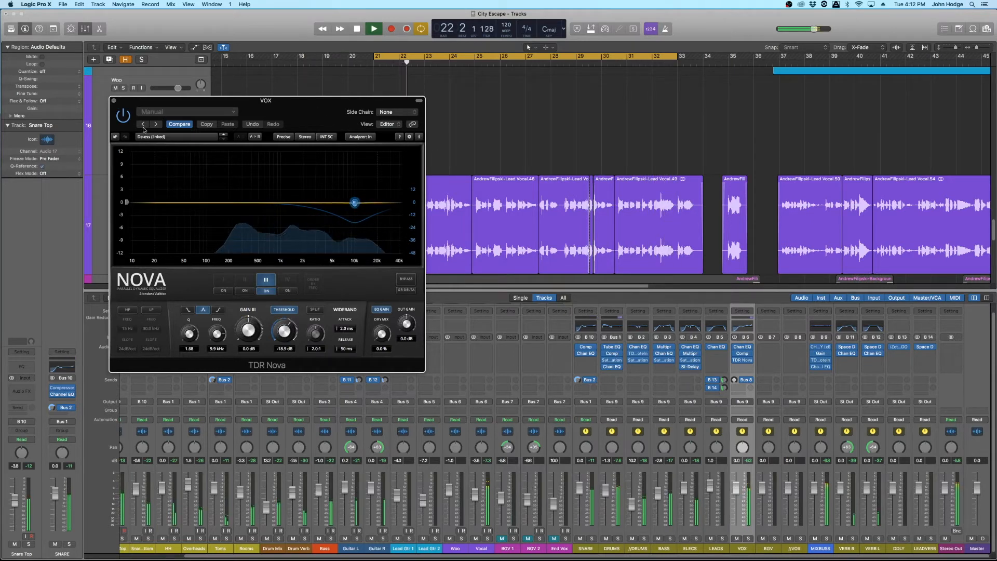
Shorten the cycle range to bars 21 and 22 and loop that vocal phrase.
key(space)
click(640, 56)
drag(377, 61, 424, 60)
key(space)
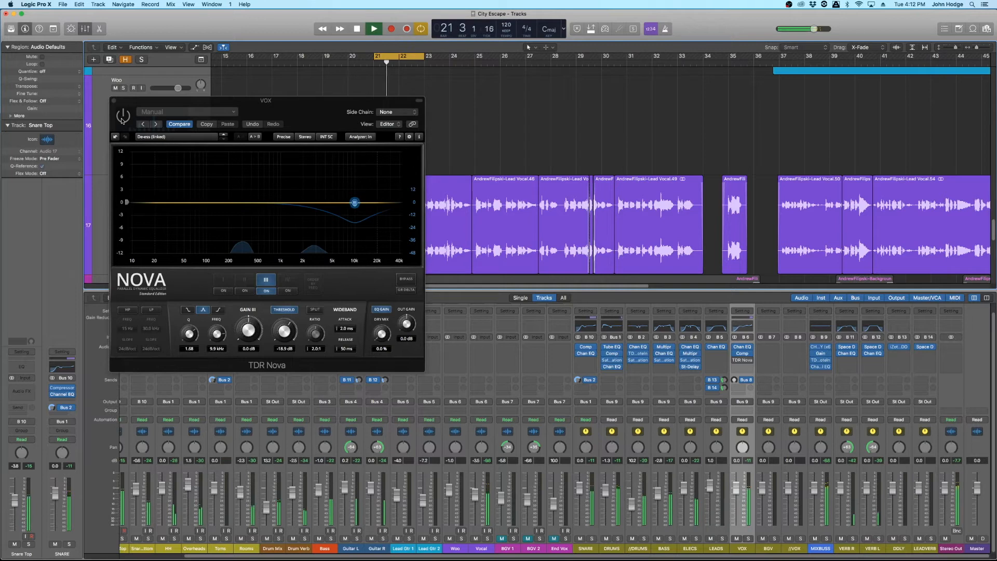
key(space)
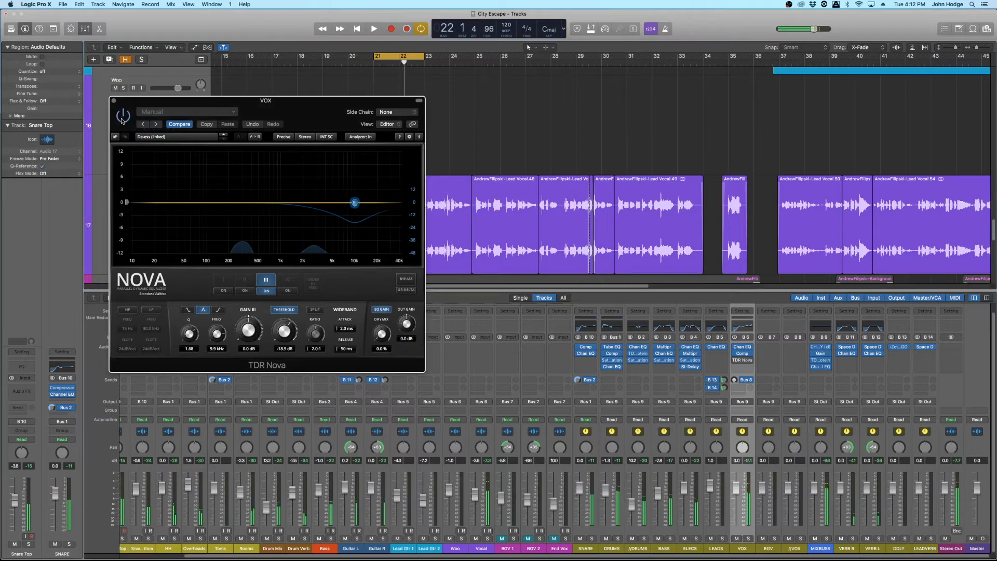
key(space)
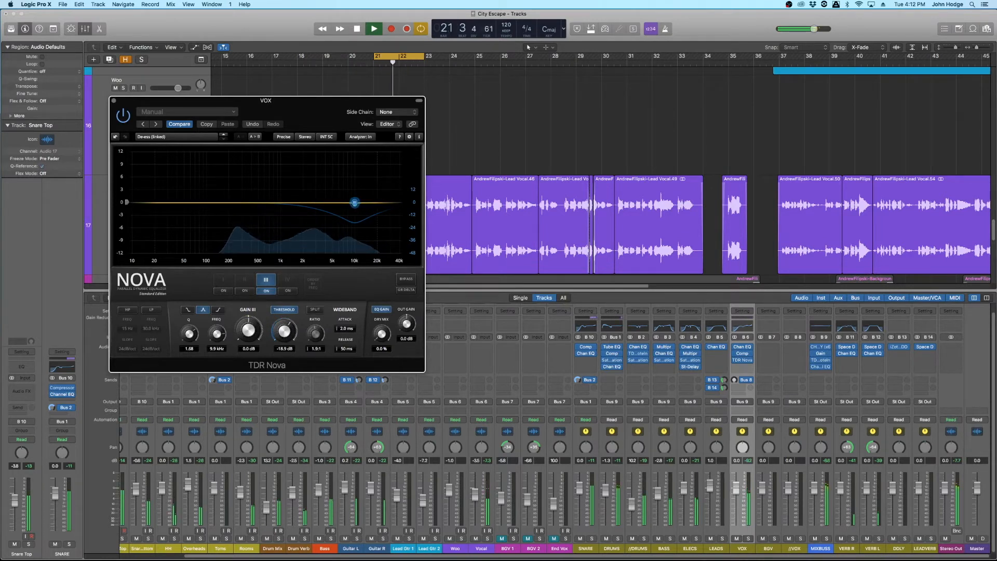
Refine the de-essing band with a 1.8:1 ratio, 41 ms release, -20.9 dB threshold and Q 1.40.
drag(312, 336, 312, 345)
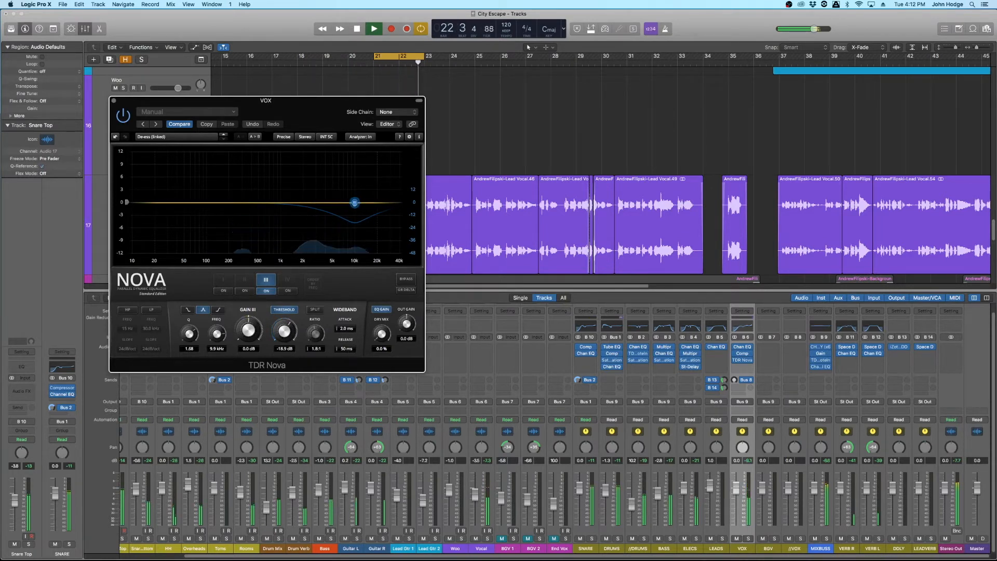
drag(341, 349, 341, 385)
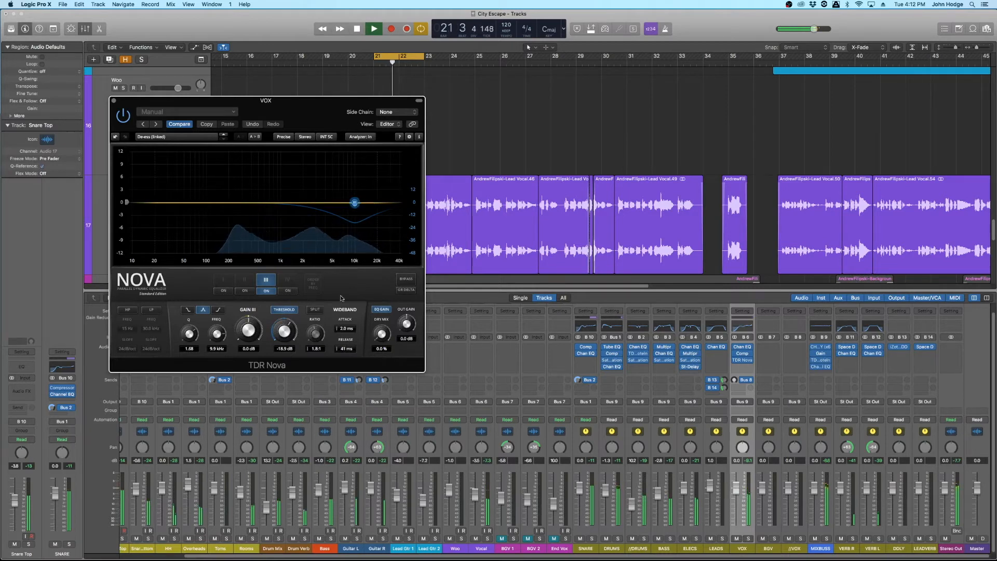
drag(284, 331, 284, 333)
drag(189, 333, 191, 377)
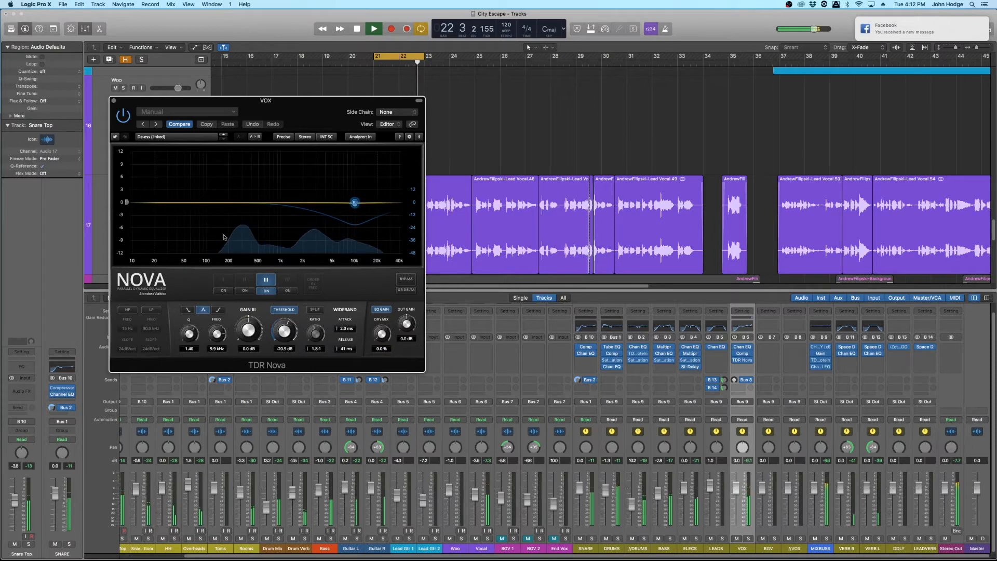
Stop playback, close TDR Nova and turn off the cycle range.
key(space)
click(114, 101)
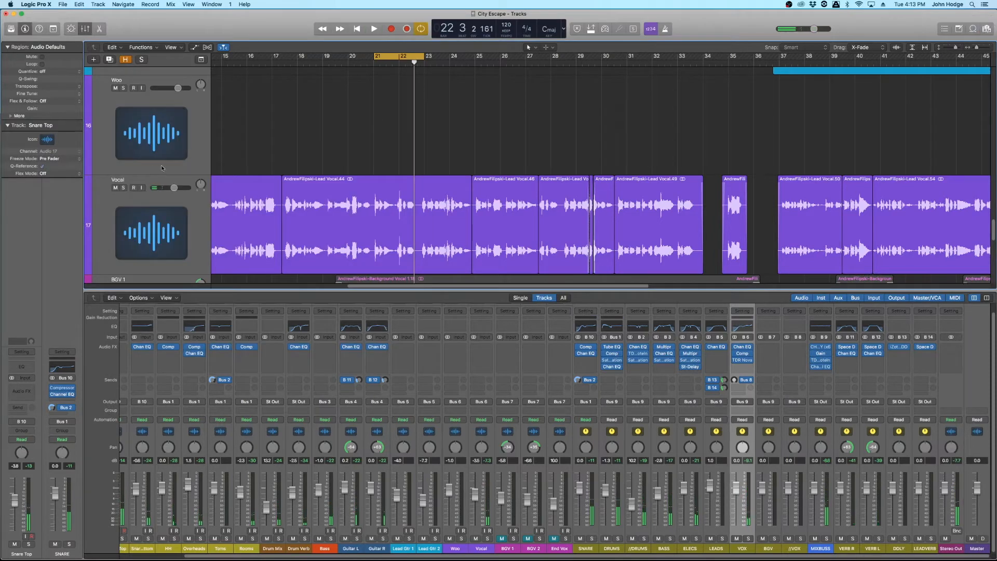
click(399, 55)
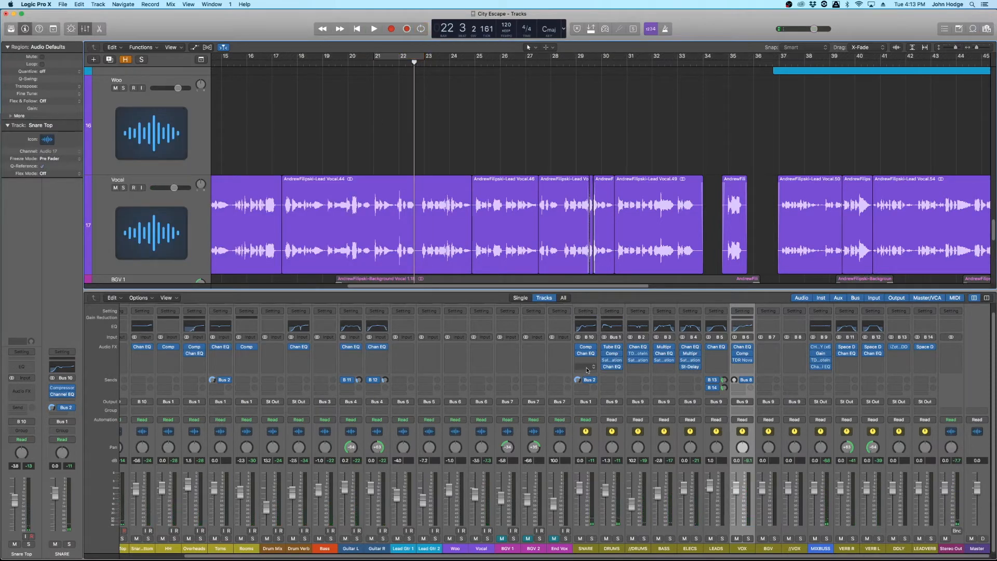
Insert a Compressor after TDR Nova on the VOX bus, choose the Vintage Opto model and switch Auto Gain off.
click(749, 367)
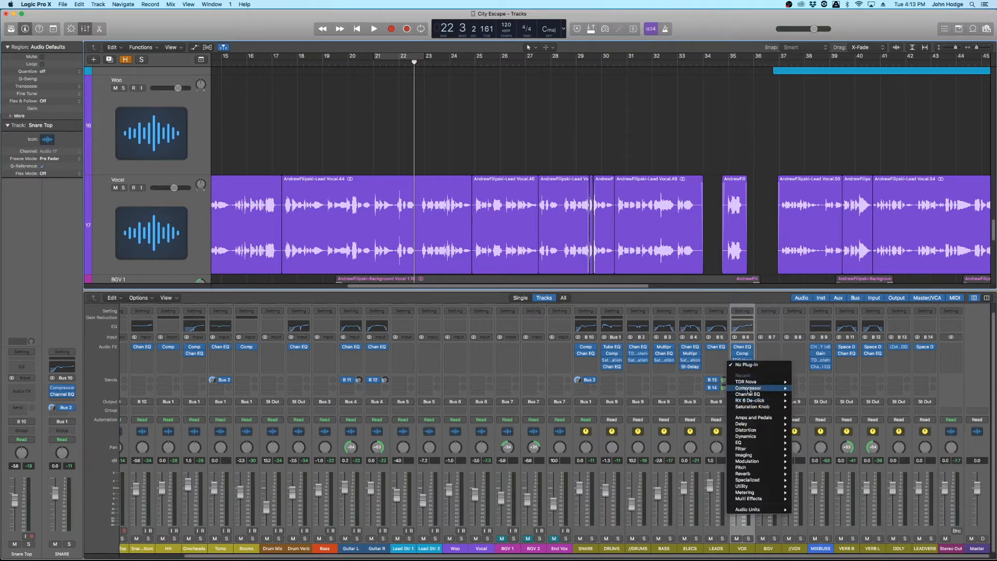
mouse_move(778, 388)
click(810, 388)
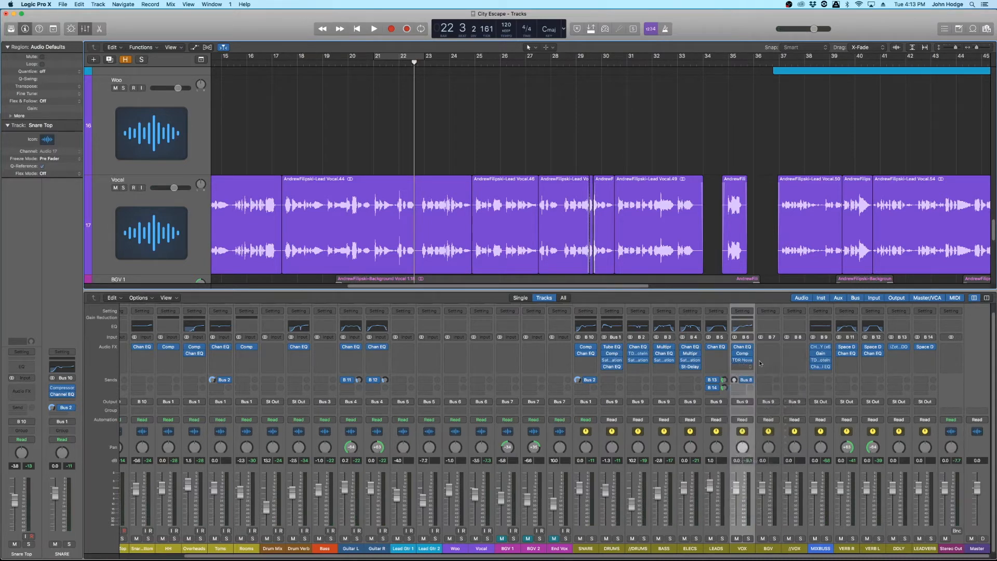
drag(291, 24, 431, 91)
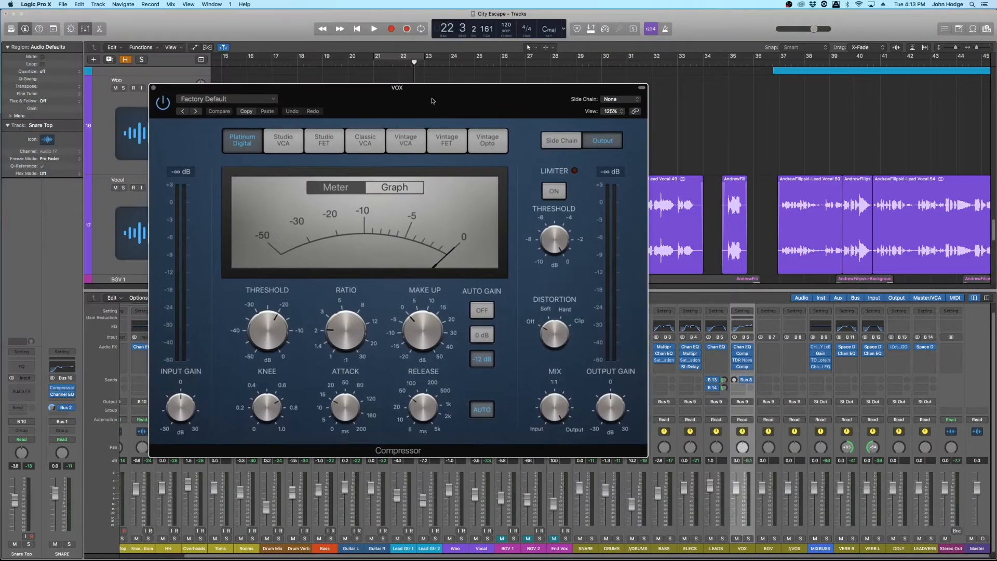
click(488, 140)
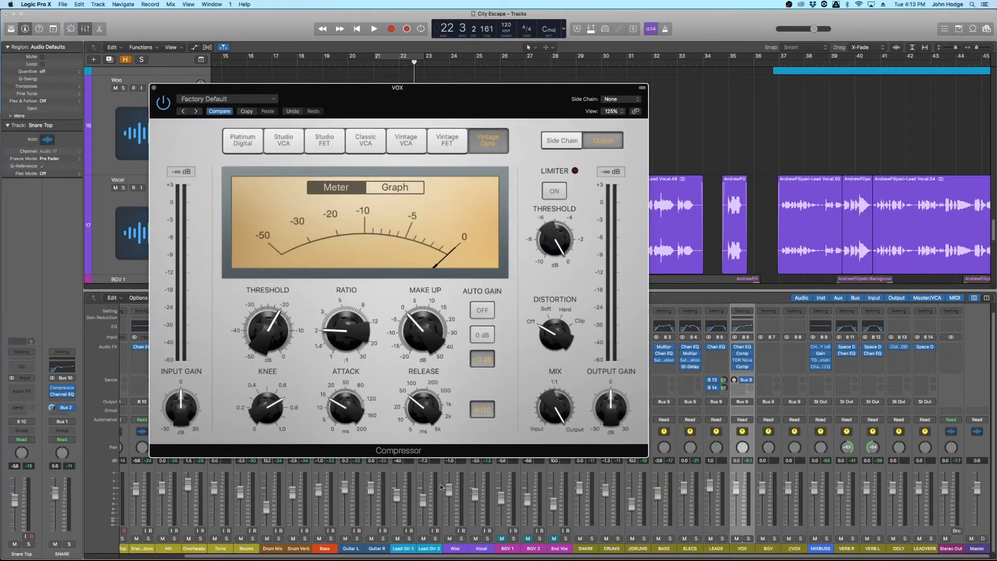
drag(536, 101, 576, 106)
mouse_move(588, 235)
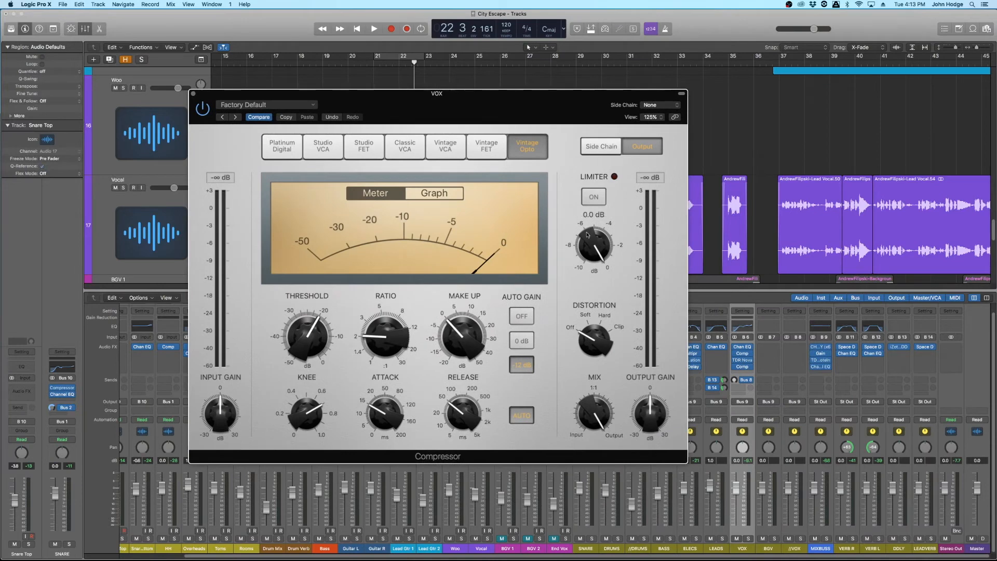
click(514, 322)
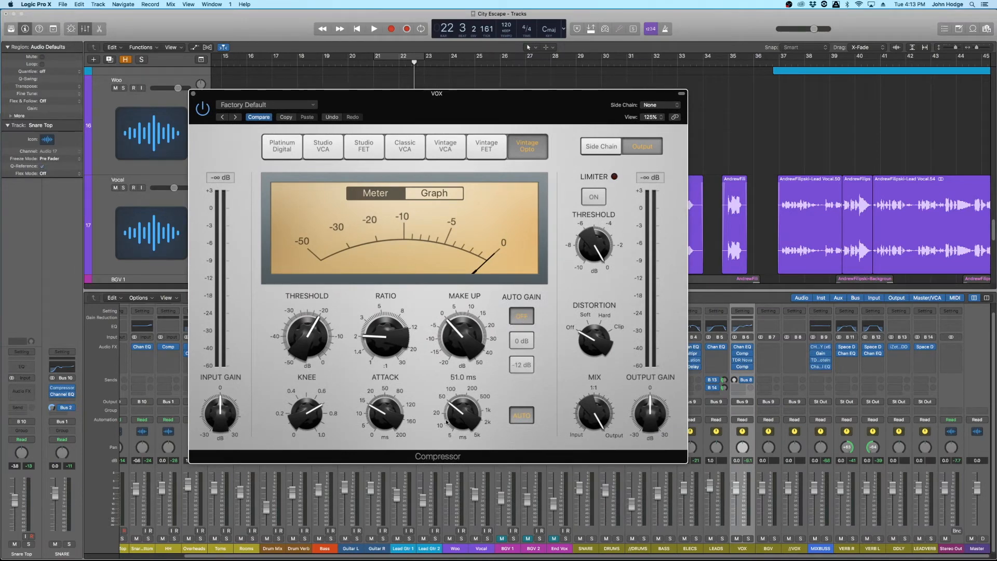
drag(540, 117, 497, 101)
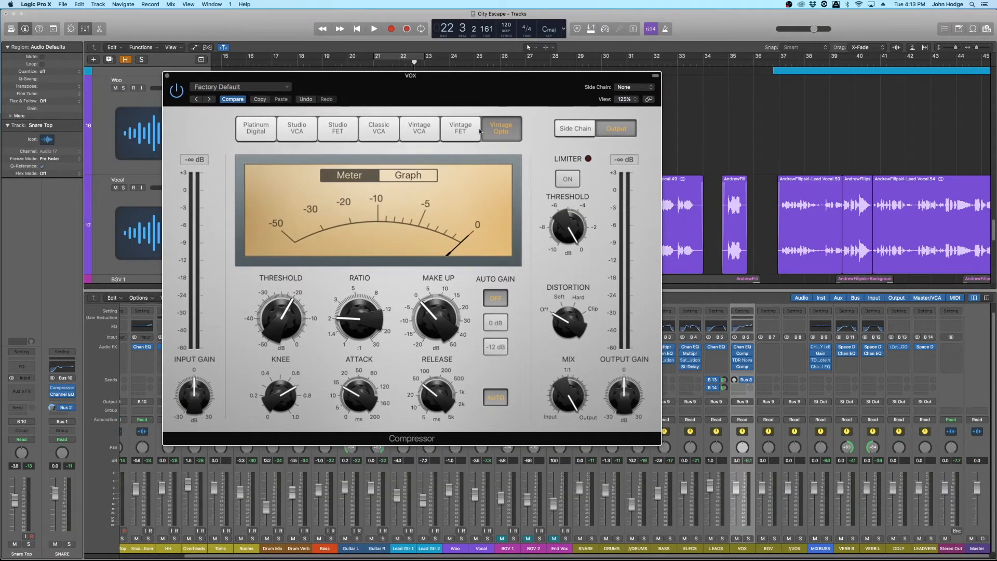
Set the opto compressor's ratio to 3.1:1 and threshold to -12.5 dB, and lengthen its attack.
drag(350, 325, 353, 308)
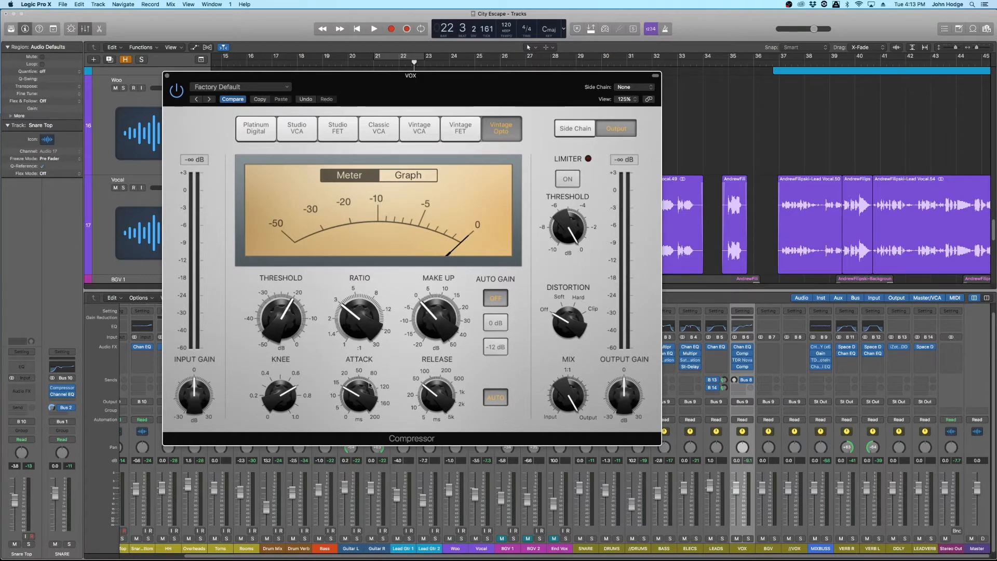
drag(453, 106, 527, 107)
drag(345, 334, 347, 315)
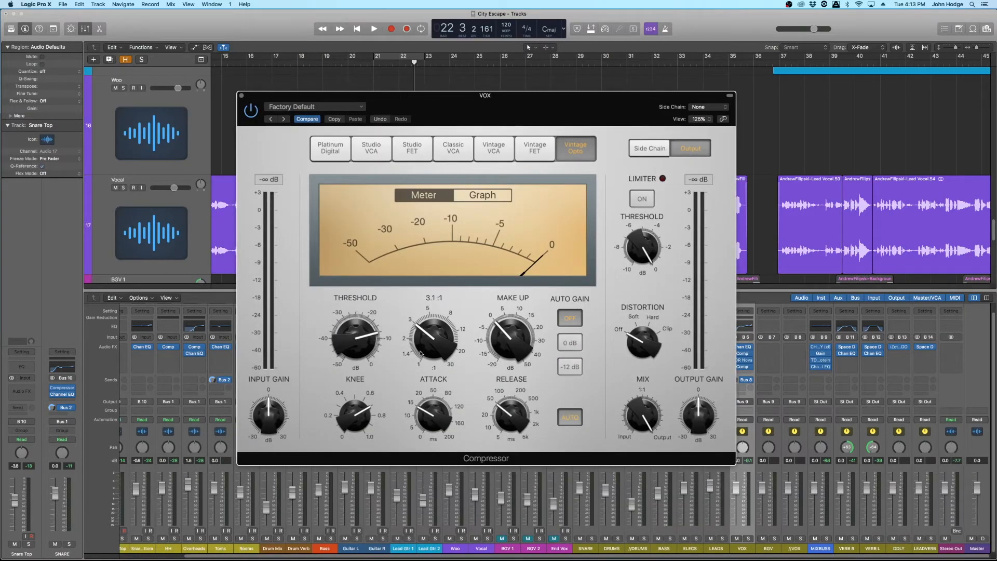
drag(430, 418, 430, 405)
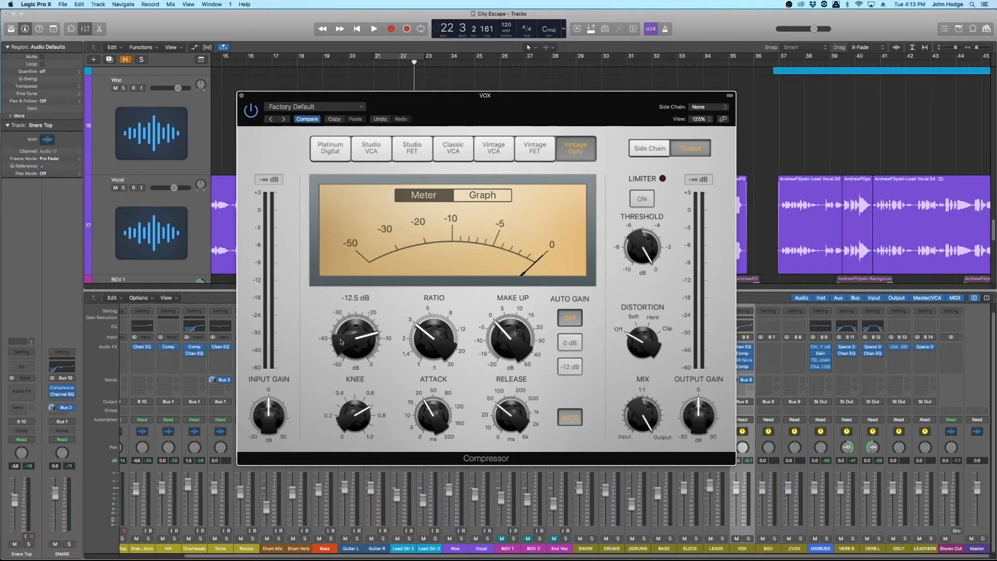
Set the cycle range from bar 21 to the end of the vocal phrase in bar 35 and play it in a loop.
key(space)
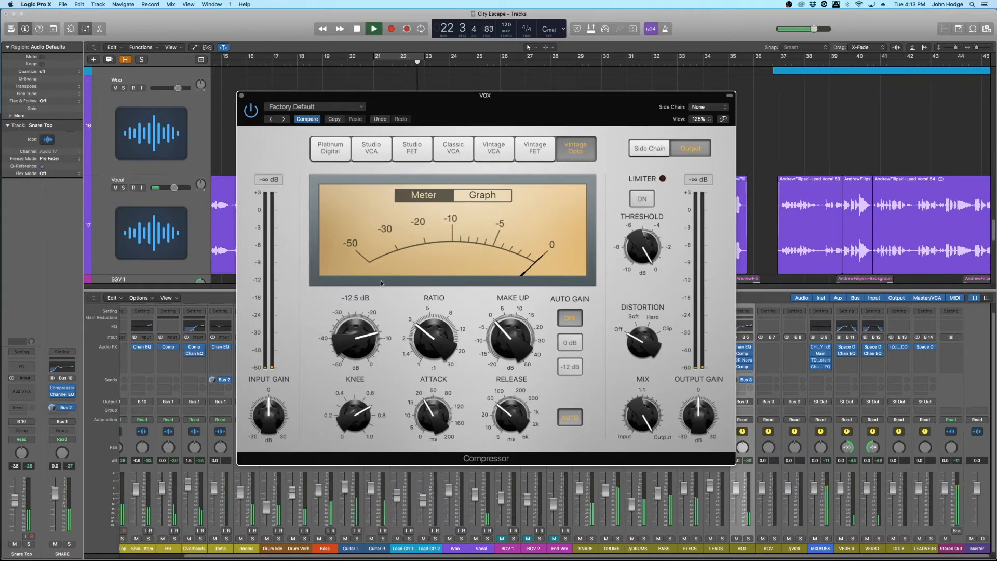
drag(400, 52, 750, 66)
key(space)
During playback, set the compressor's threshold to -34.0 dB and knee to 0.6 with more make-up gain, and close it after stopping.
drag(356, 339, 368, 404)
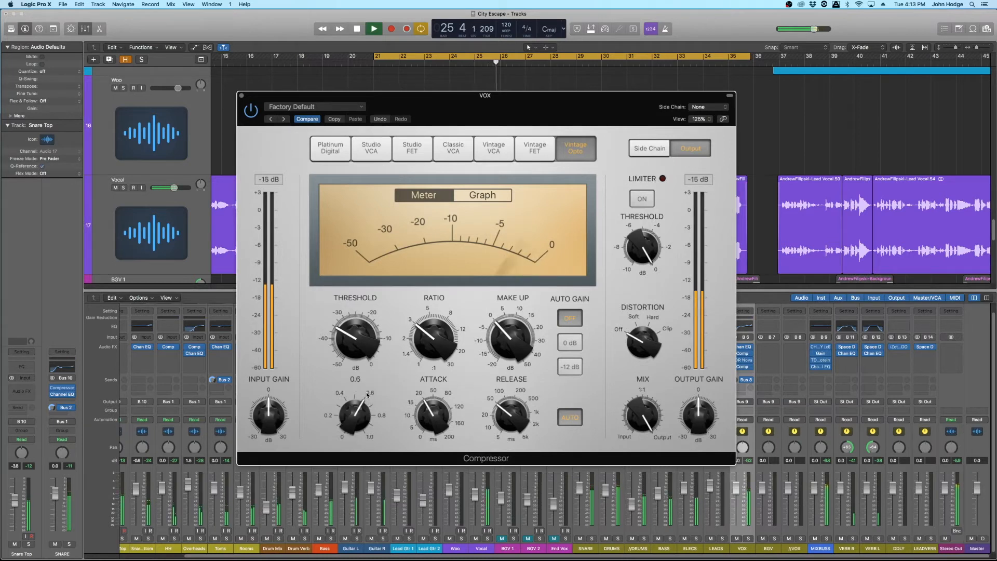
drag(359, 345, 363, 337)
drag(522, 344, 515, 337)
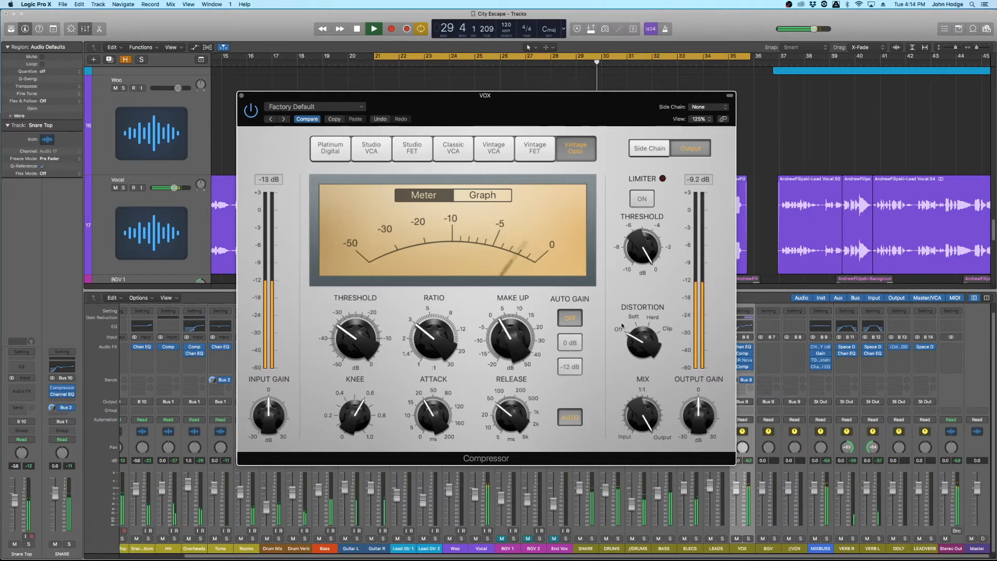
click(694, 181)
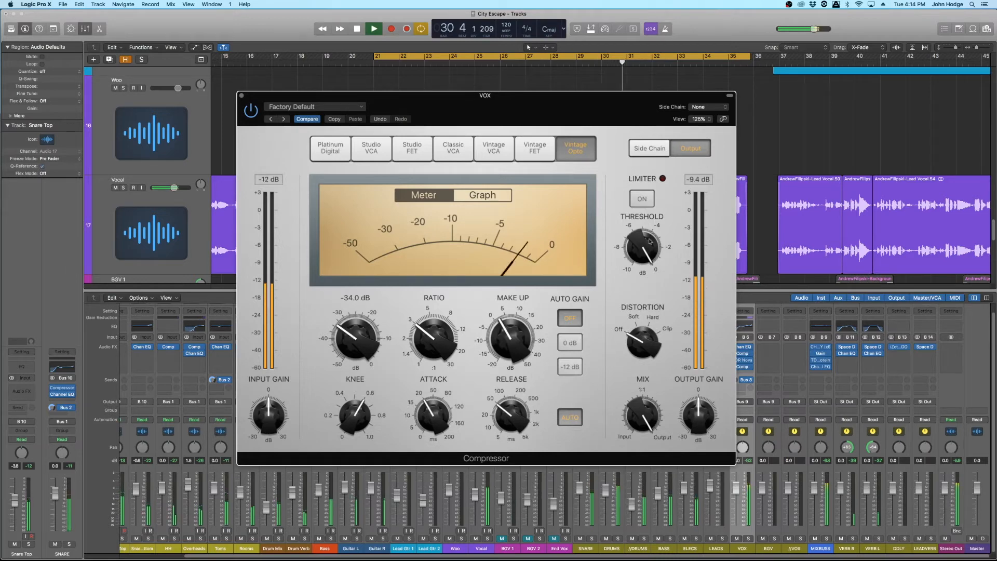
key(space)
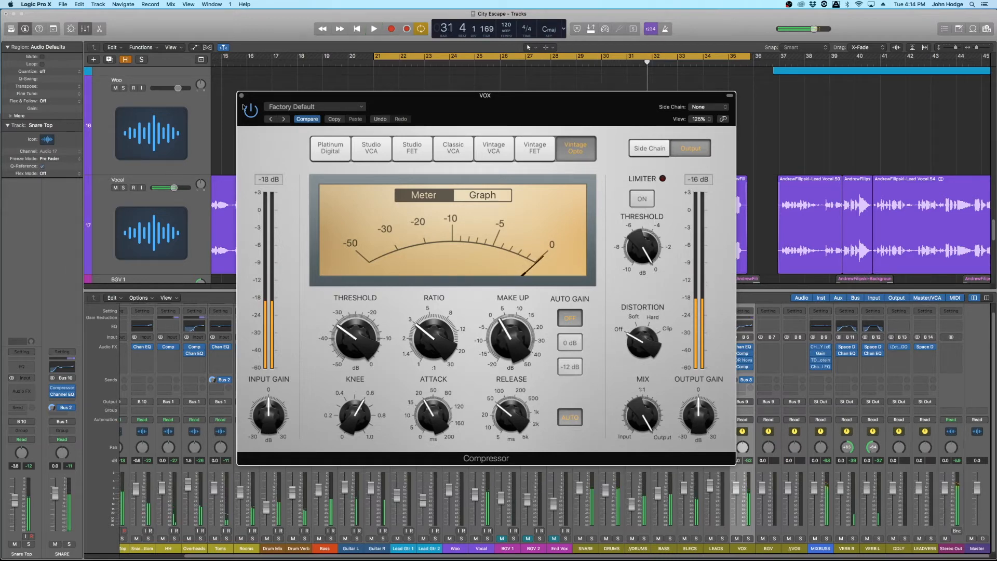
click(240, 95)
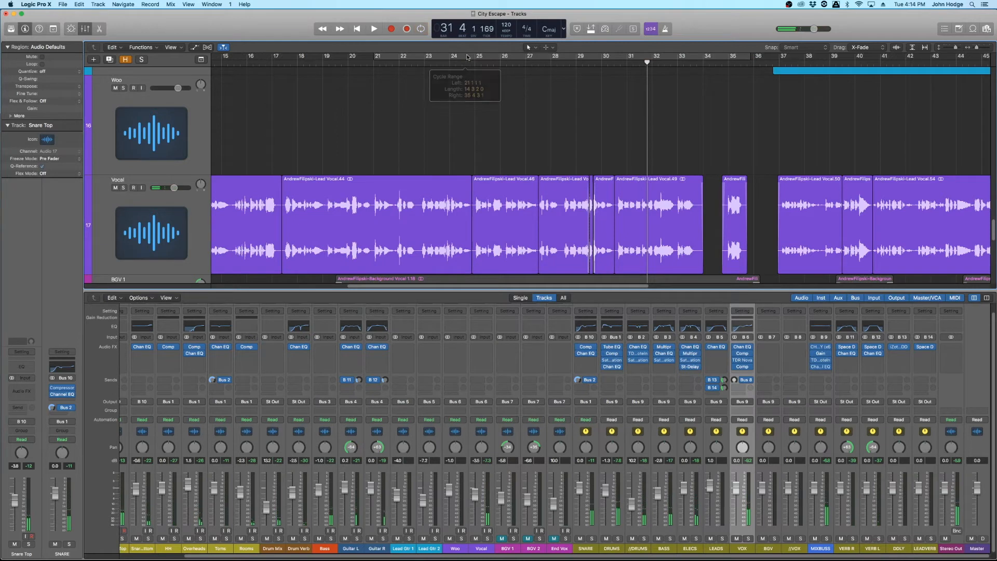
Open the VOX bus's Channel EQ and loop the vocal phrase in bars 30 and 31.
drag(587, 60, 627, 61)
key(space)
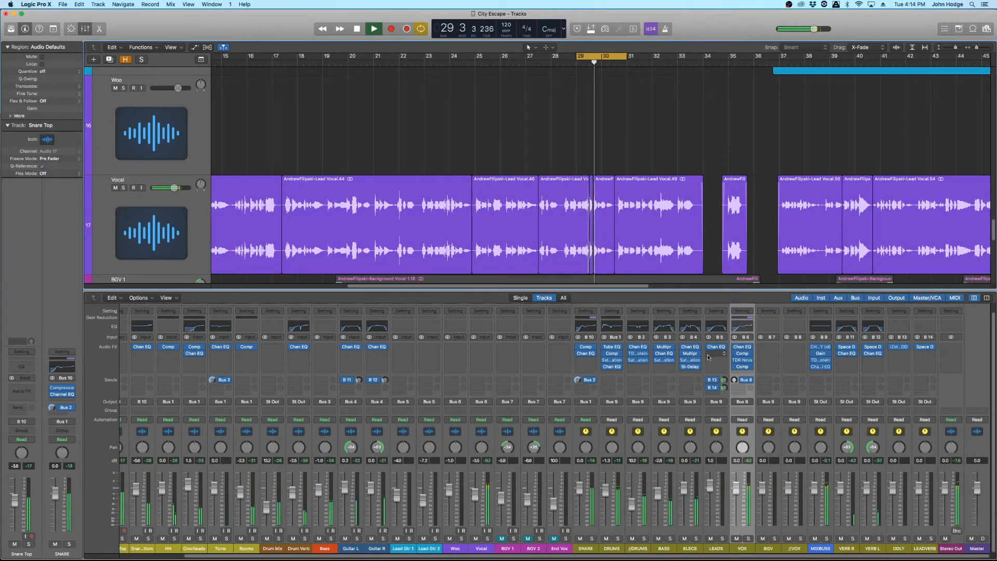
key(space)
click(742, 347)
drag(600, 56, 626, 56)
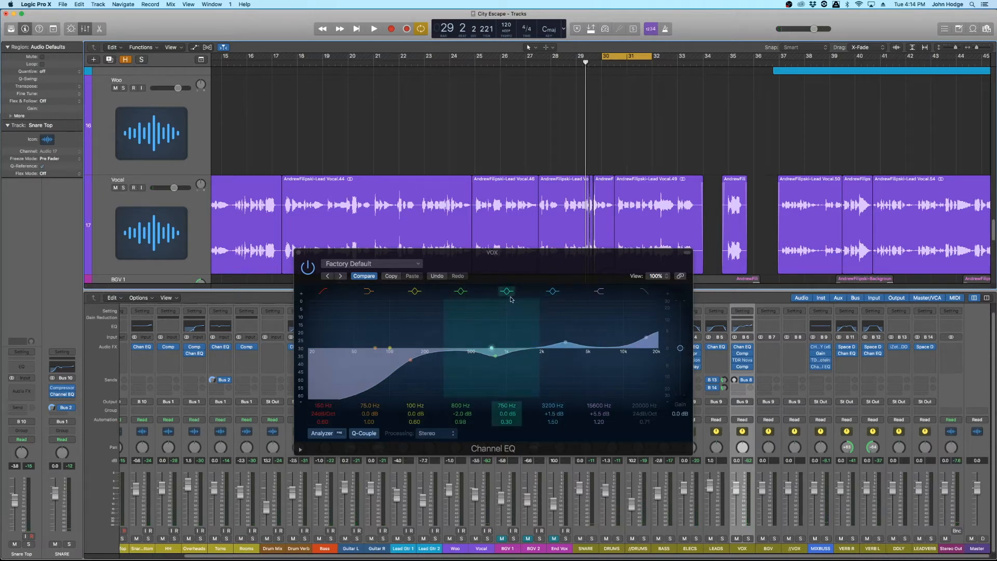
key(space)
Solo the VOX bus and shape the fifth EQ band into a narrow +23.5 dB boost near 1.9 kHz with Q 15.
drag(482, 303, 536, 303)
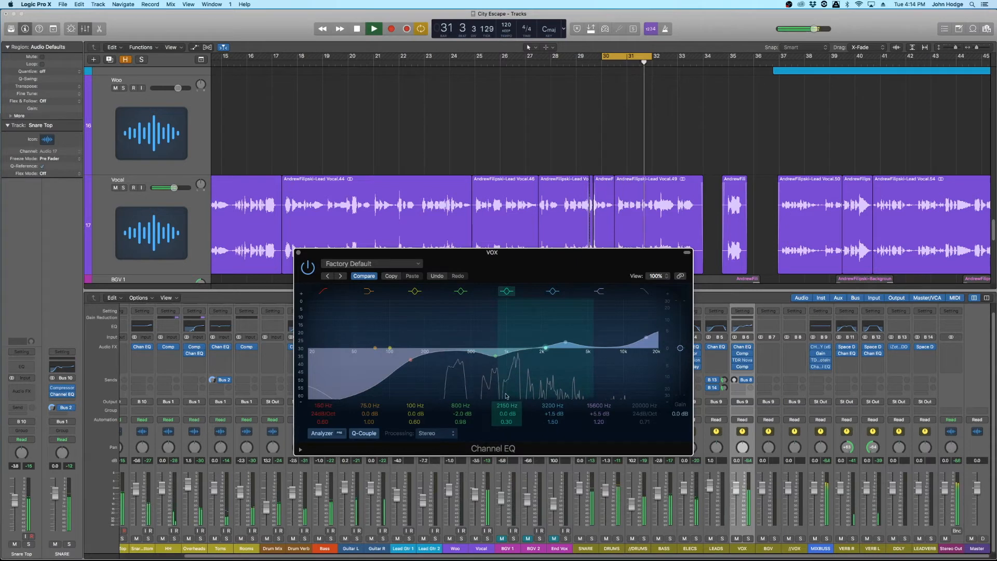
key(space)
click(748, 539)
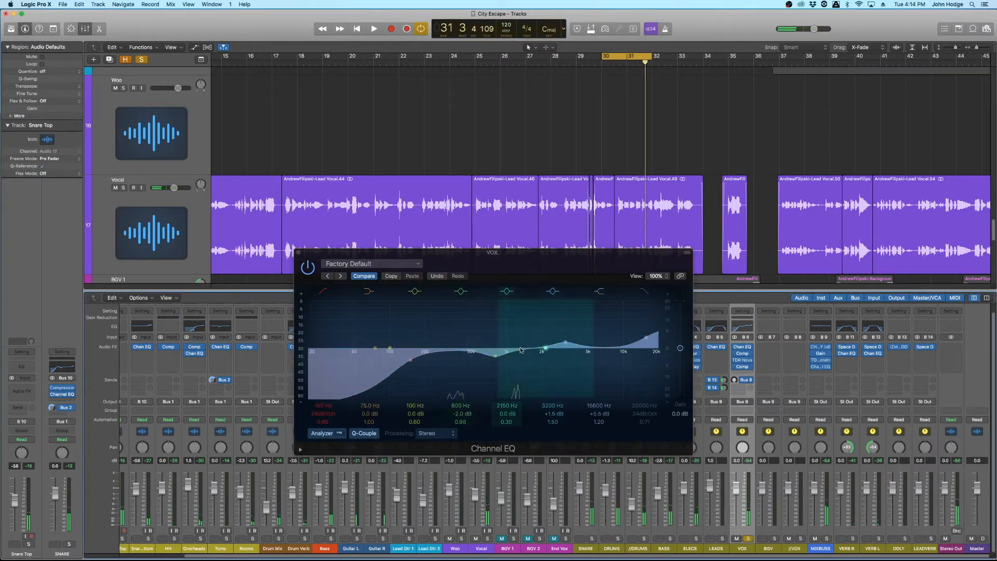
drag(511, 406, 513, 364)
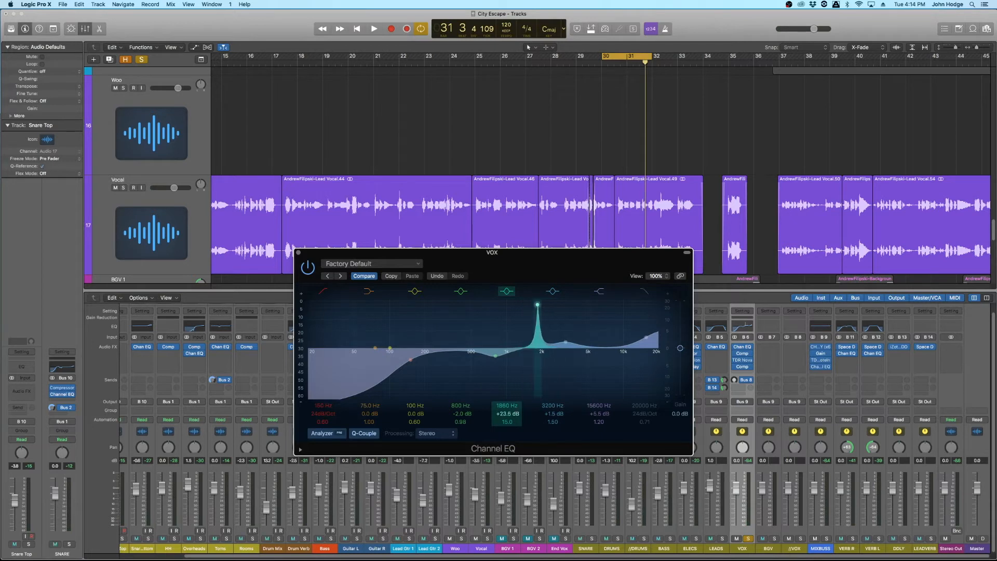
During looped playback, sweep the narrow boost through 5200 Hz, lower its gain to +7.0 dB and move it to 6000 Hz.
key(space)
drag(504, 406, 504, 375)
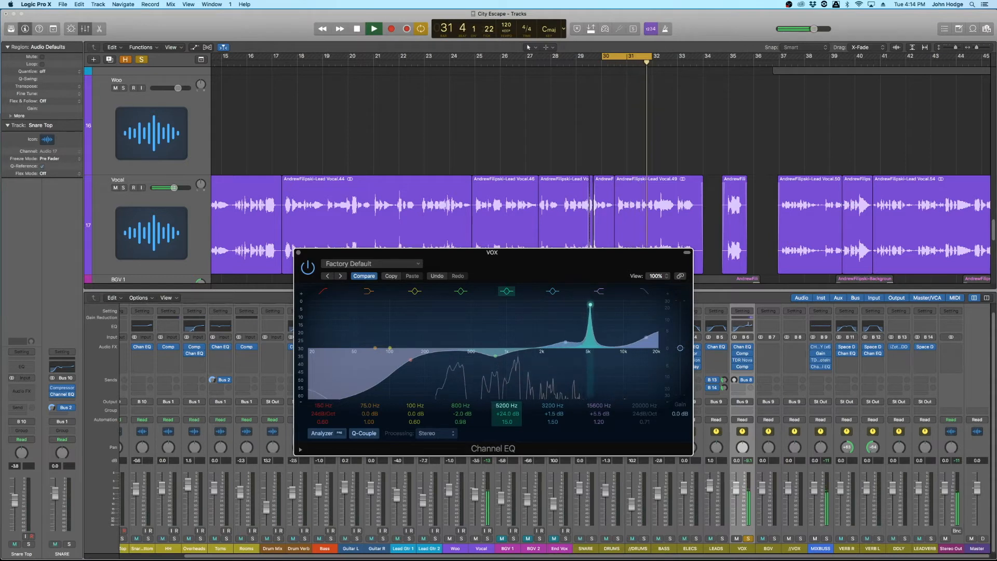
drag(507, 414, 506, 449)
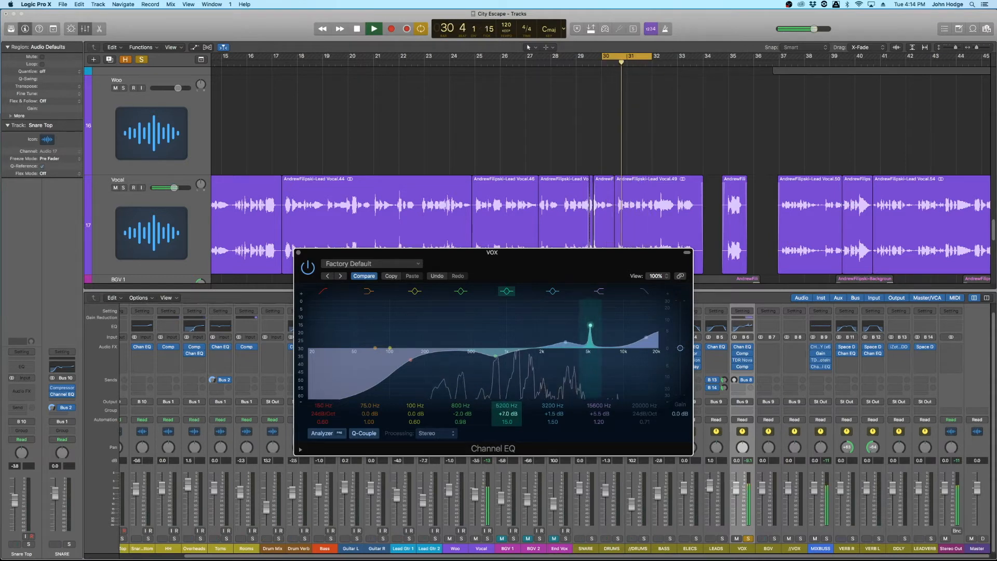
drag(506, 406, 506, 399)
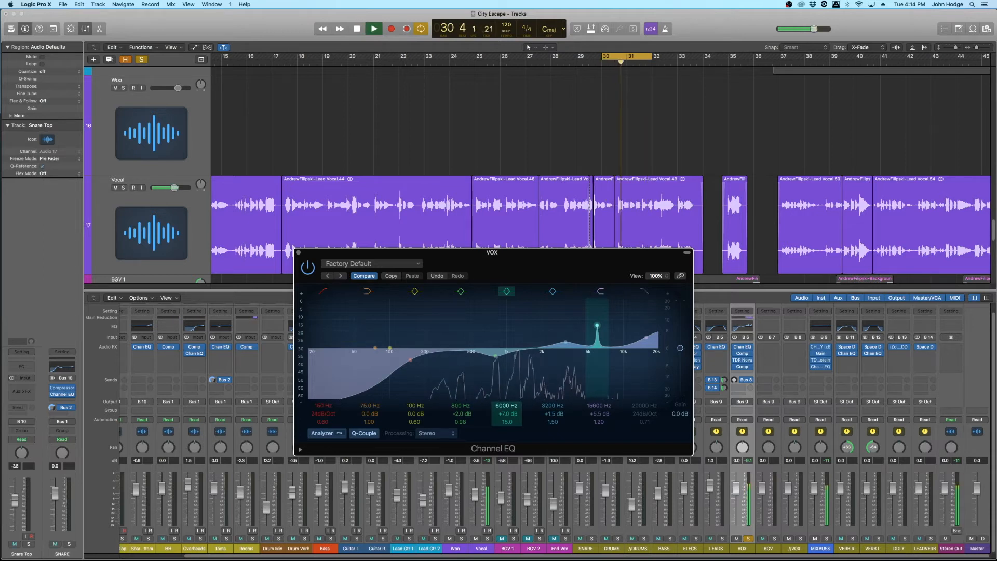
Sweep the band around 2 to 2.5 kHz, settle it at 4400 Hz with +22.0 dB gain, and compare with it bypassed.
drag(507, 406, 506, 428)
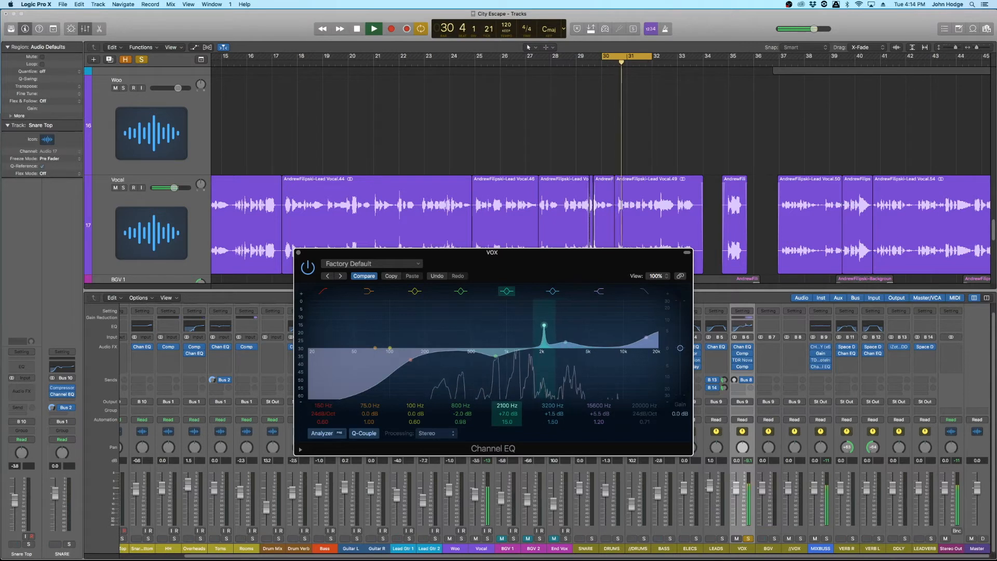
drag(506, 428, 506, 421)
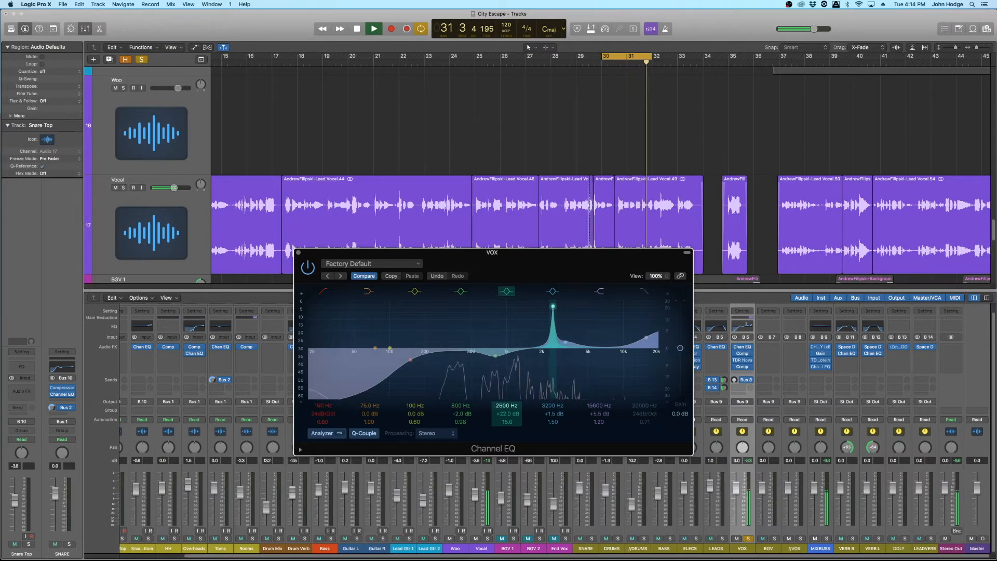
drag(506, 405, 507, 407)
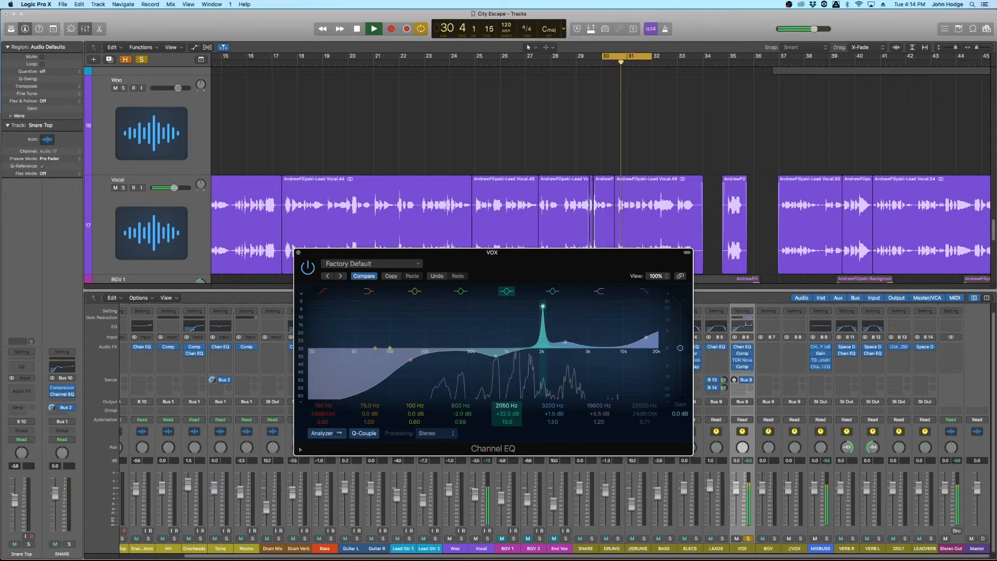
drag(531, 306, 581, 307)
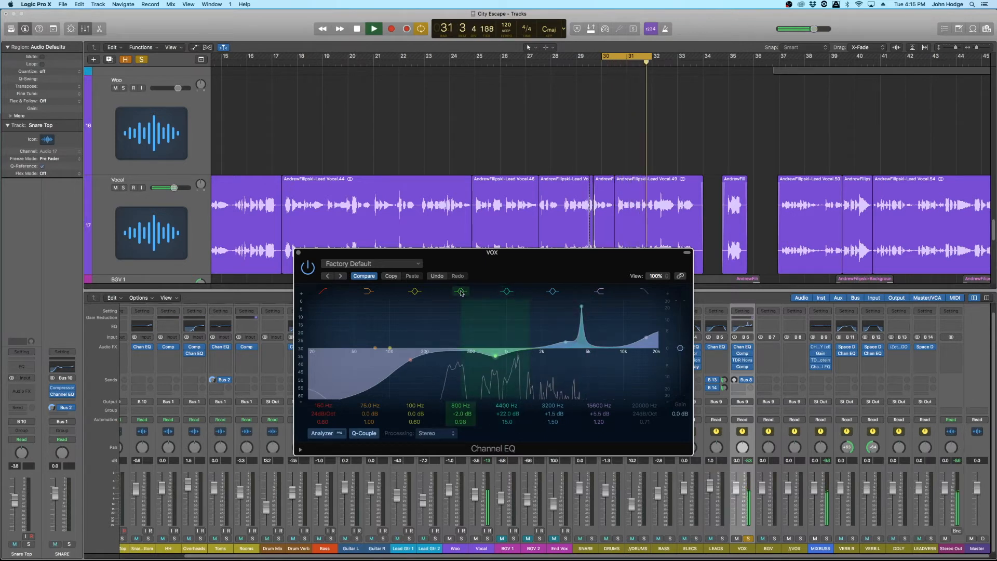
click(506, 293)
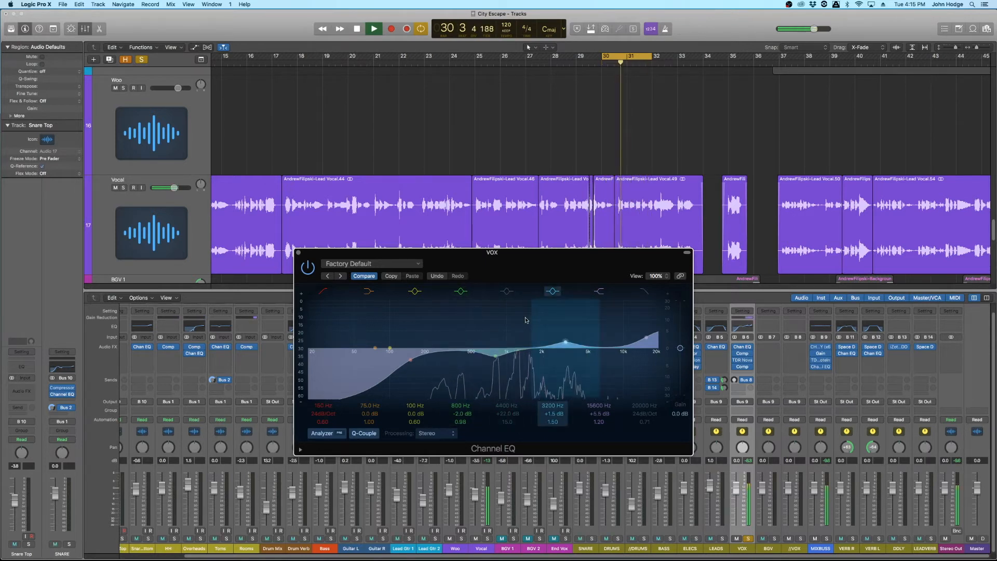
key(space)
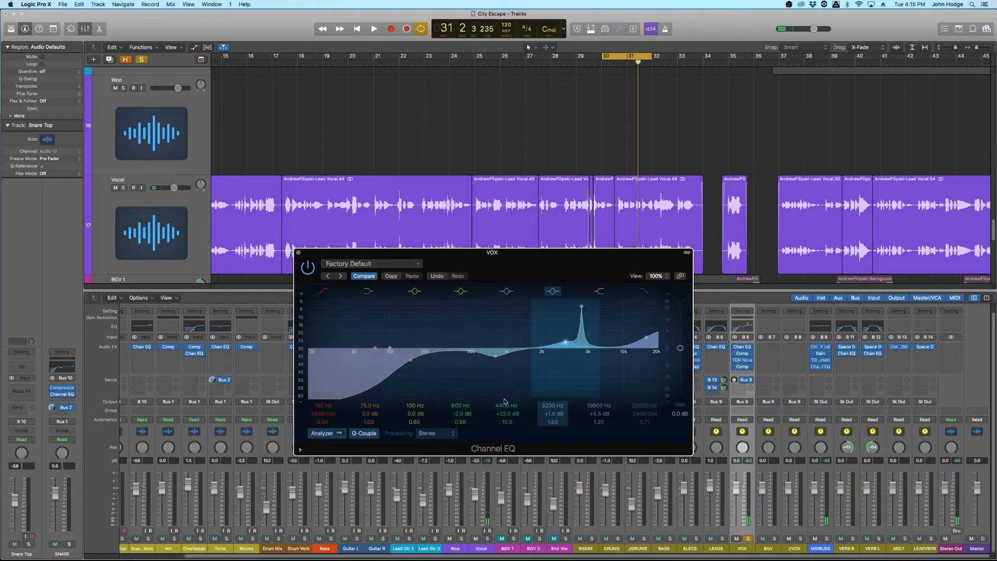
During playback, turn the fifth band into a -24.0 dB notch at 4750 Hz with Q 100, and reopen the EQ after stopping.
key(space)
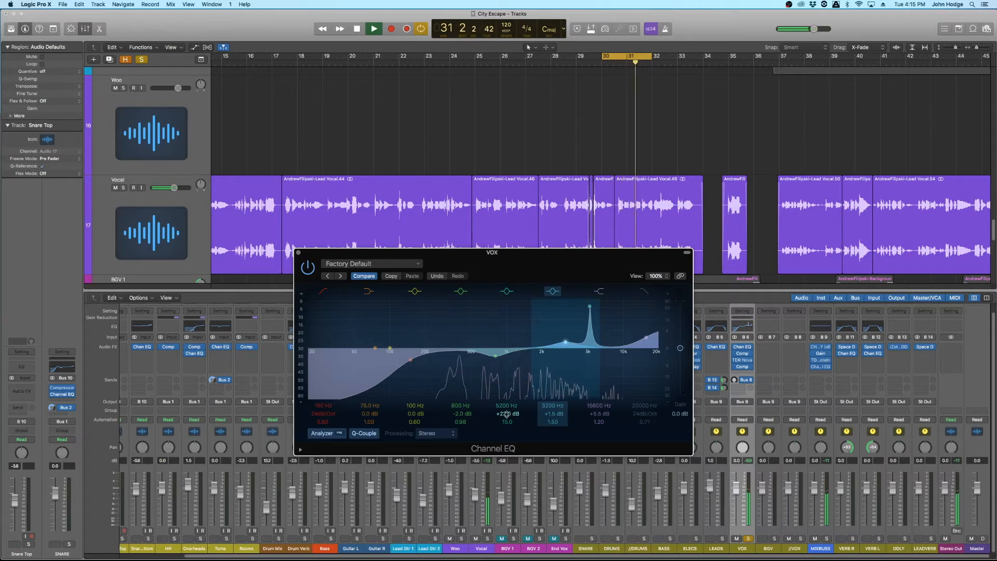
drag(507, 414, 509, 427)
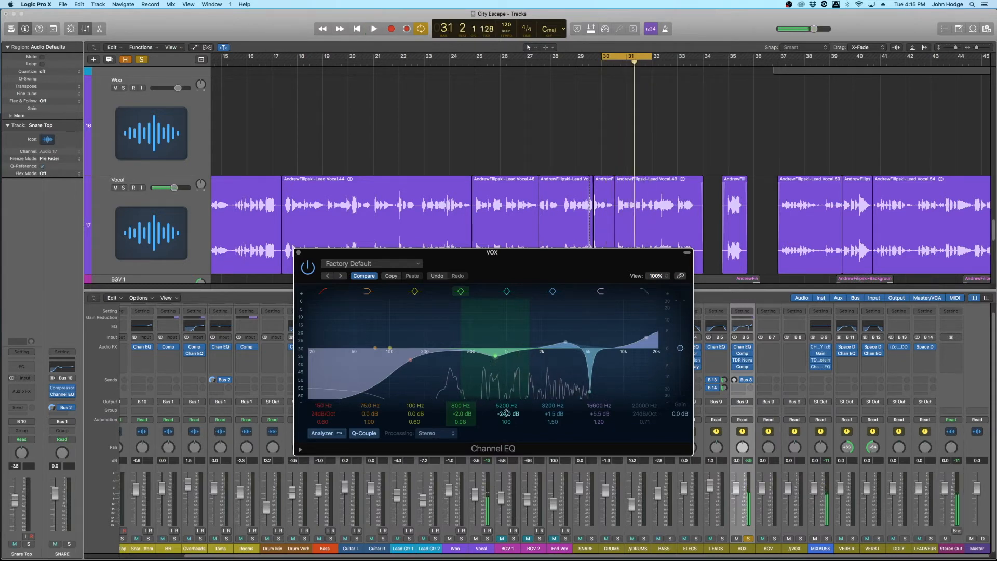
mouse_move(507, 406)
mouse_down()
mouse_move(507, 398)
mouse_move(507, 418)
mouse_up()
key(space)
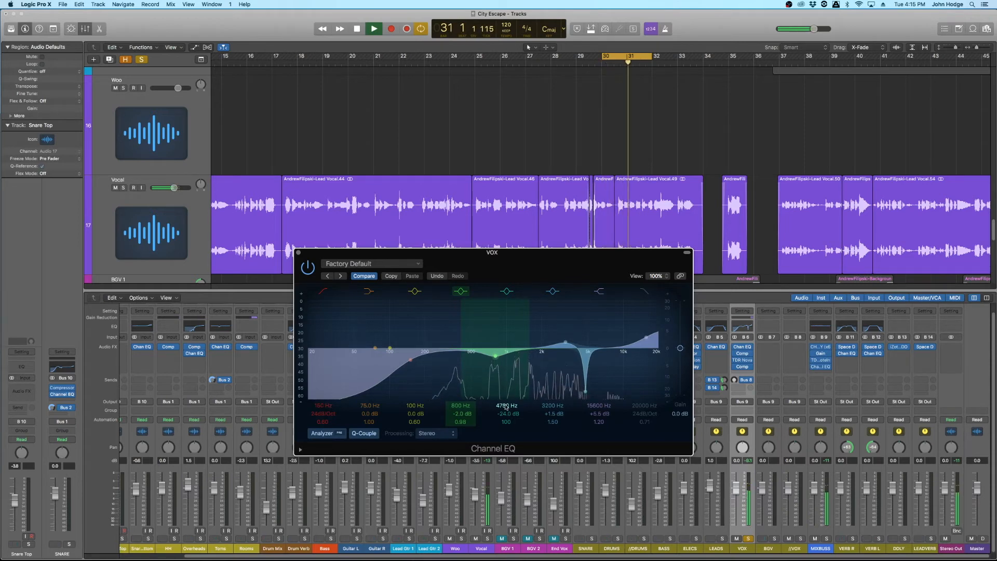
click(299, 253)
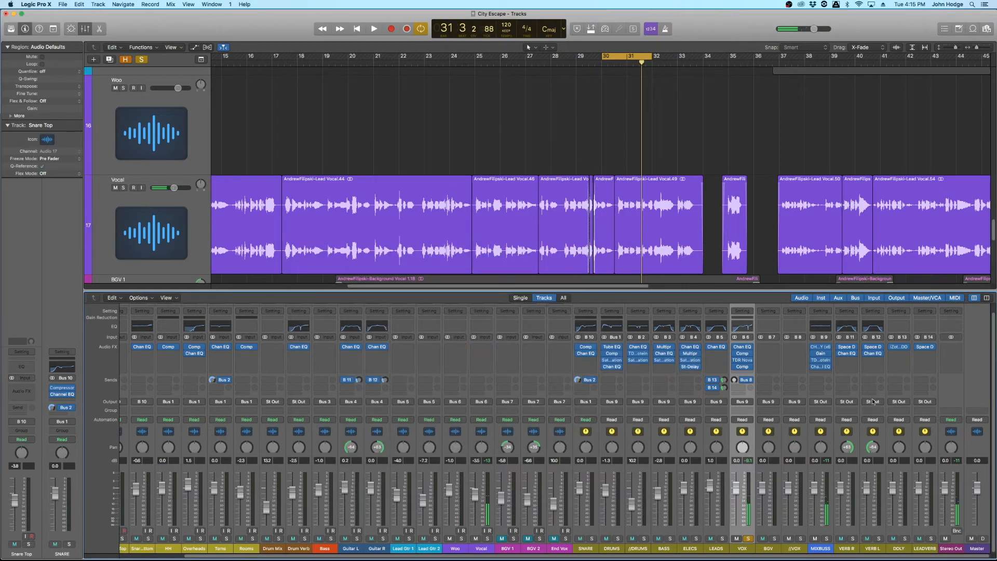
click(741, 347)
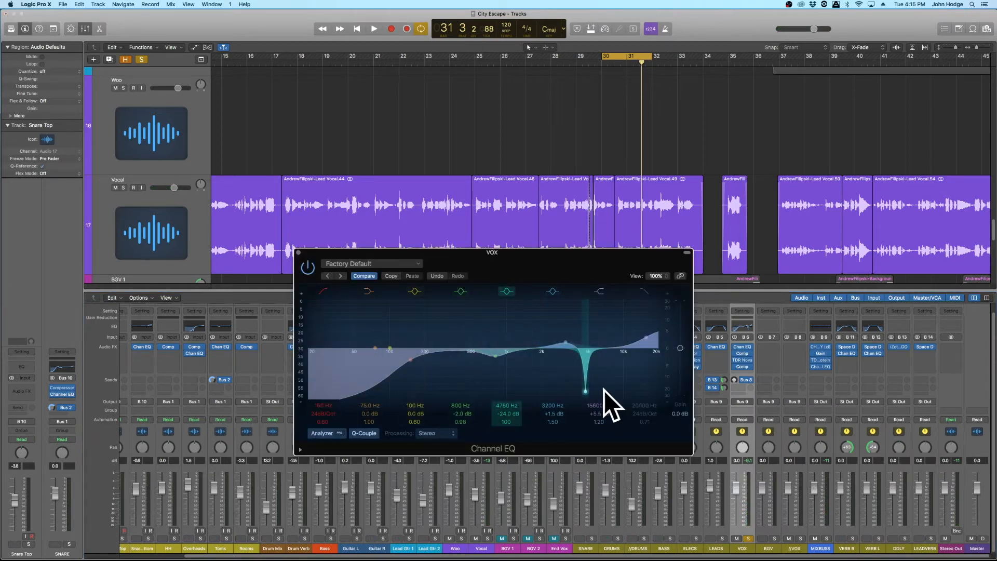
Audition the 4750 Hz EQ band at +24.0 dB during playback, and return it to a -19.0 dB cut.
drag(508, 415, 508, 384)
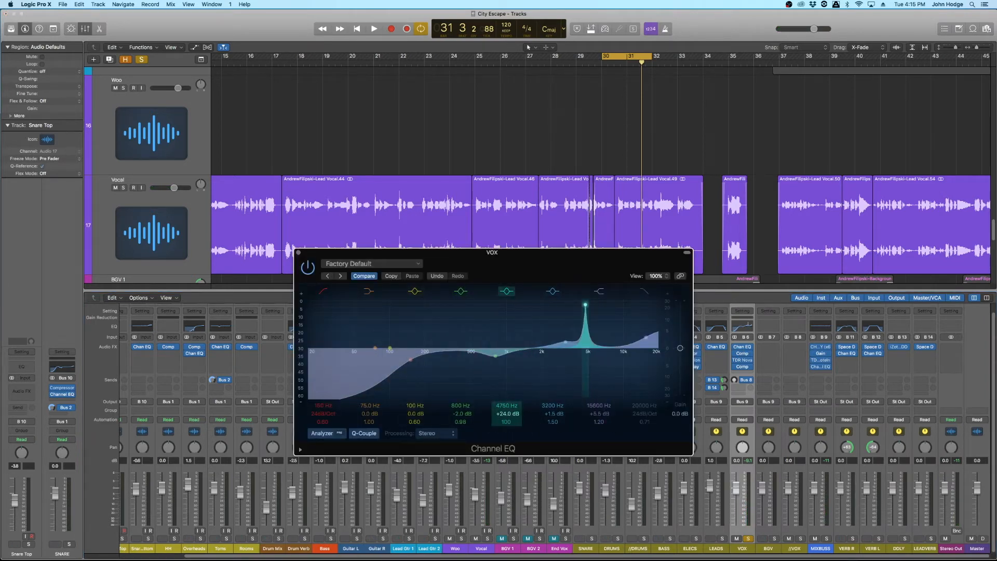
key(space)
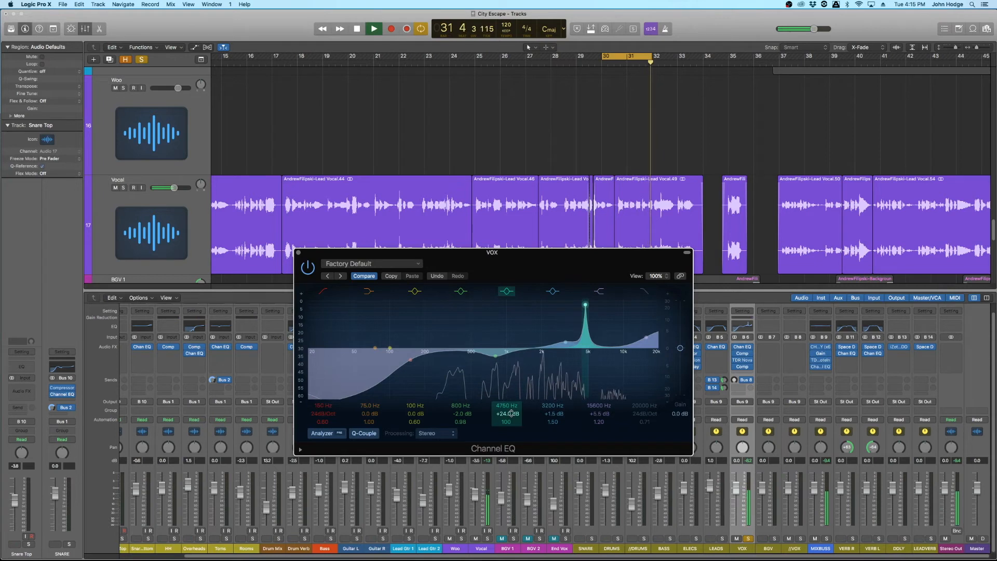
key(space)
drag(511, 413, 511, 453)
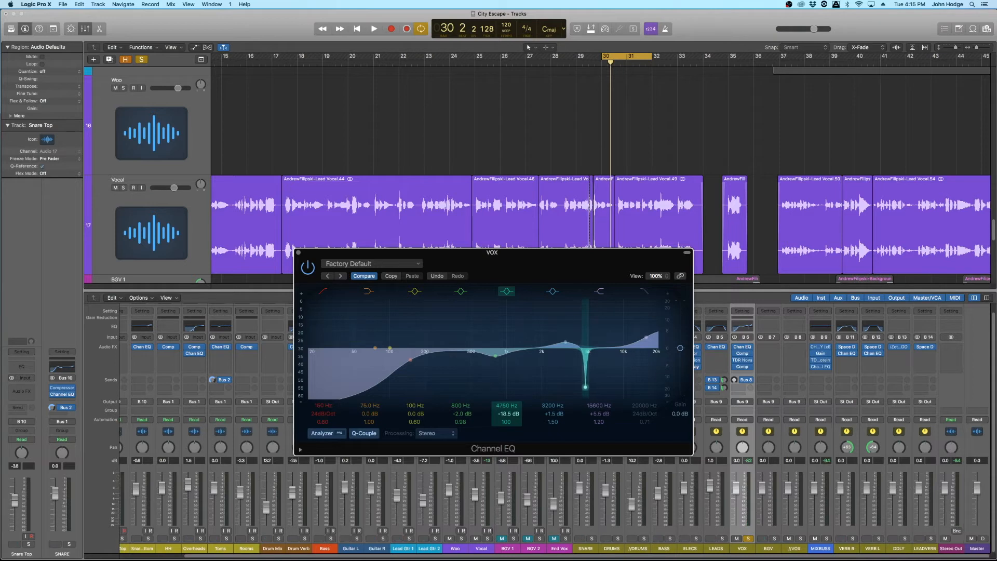
key(space)
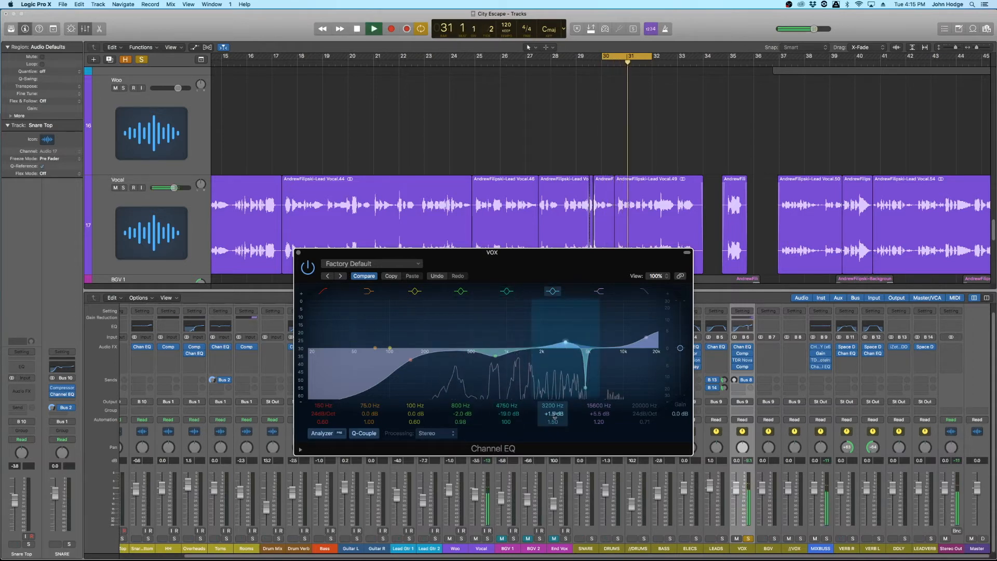
Reduce the EQ's 3200 Hz band to +1.0 dB and its high shelf to +5.0 dB, and close the EQ.
drag(556, 413, 599, 415)
key(space)
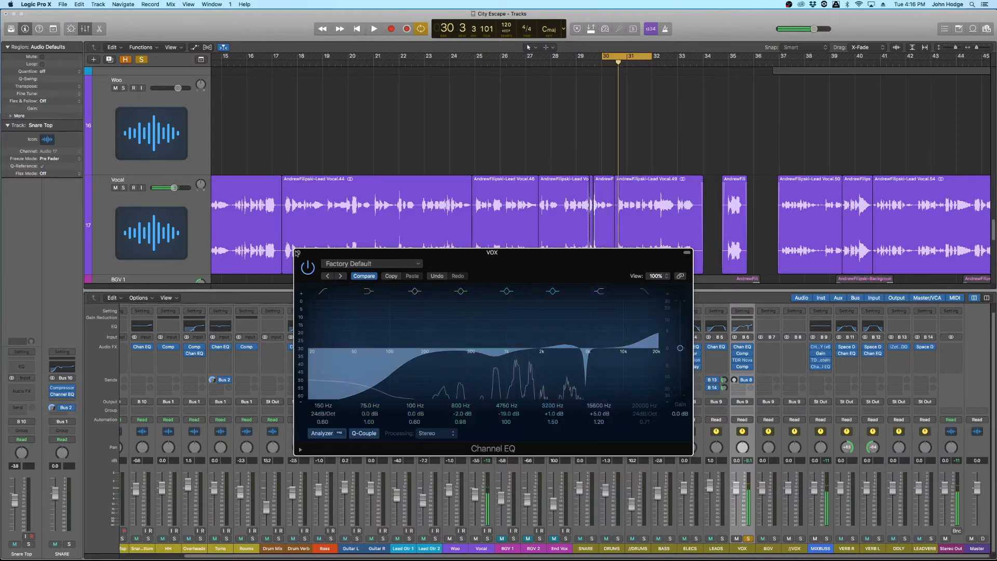
key(super+w)
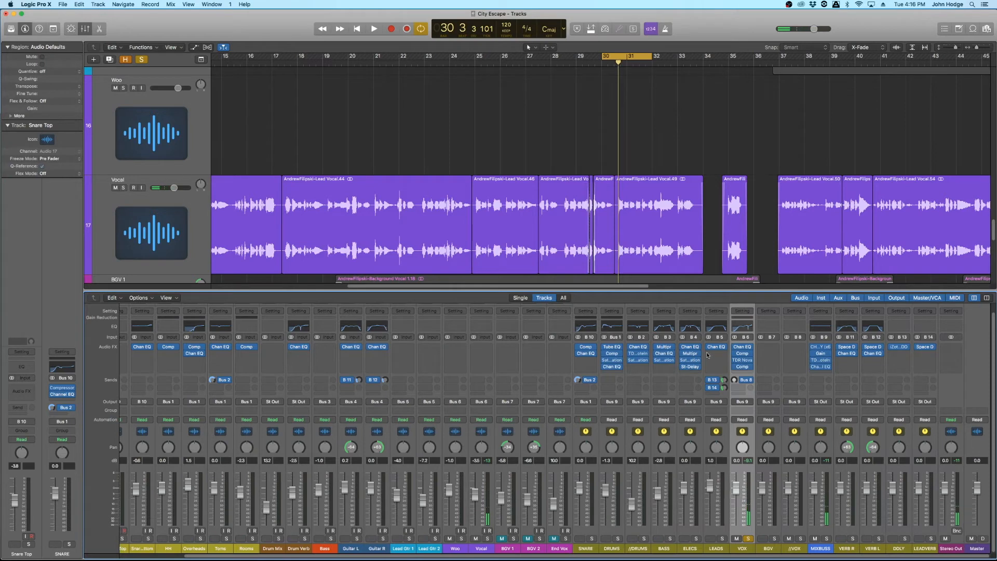
Open the VOX bus's opto compressor and play the mix with the cycle range set to bars 25 to 34.
click(742, 367)
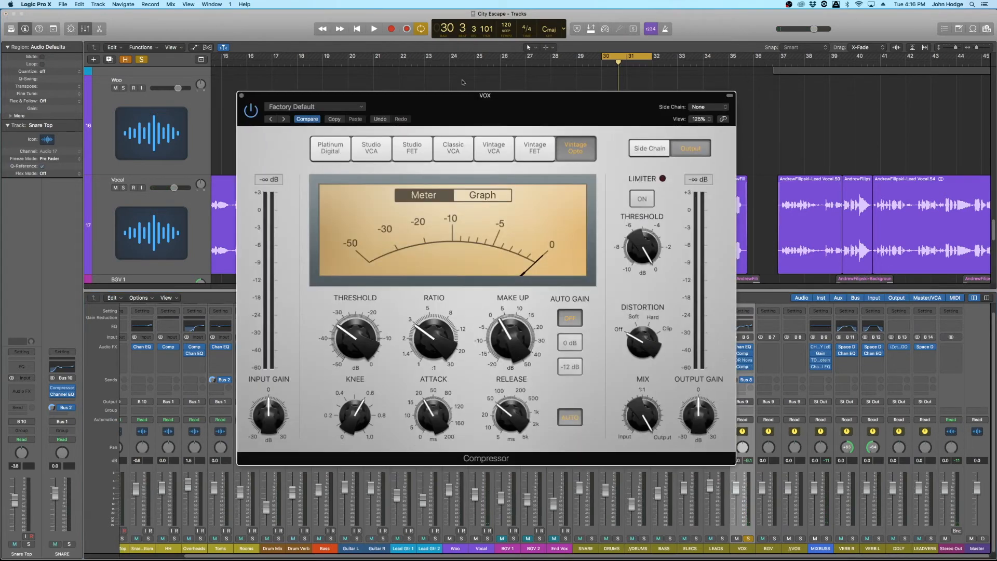
drag(468, 96, 429, 94)
drag(486, 57, 705, 65)
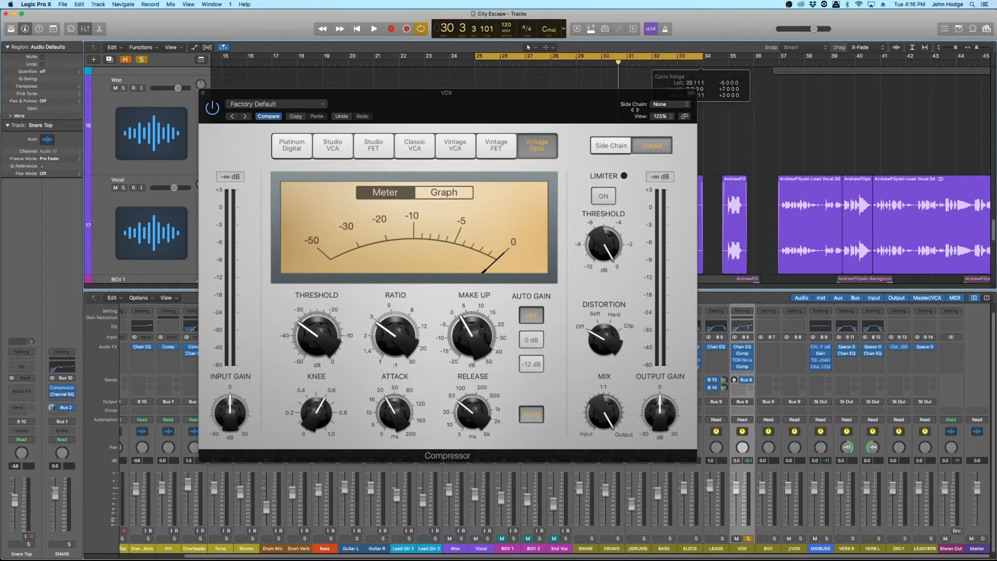
key(space)
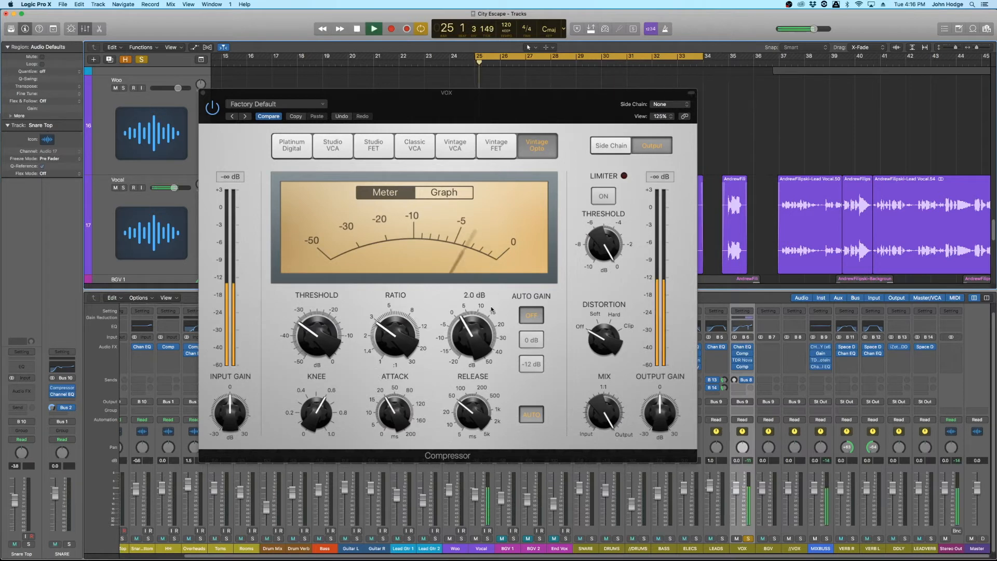
Unsolo the VOX bus and set the opto compressor's threshold to -33.5 dB during playback.
click(749, 540)
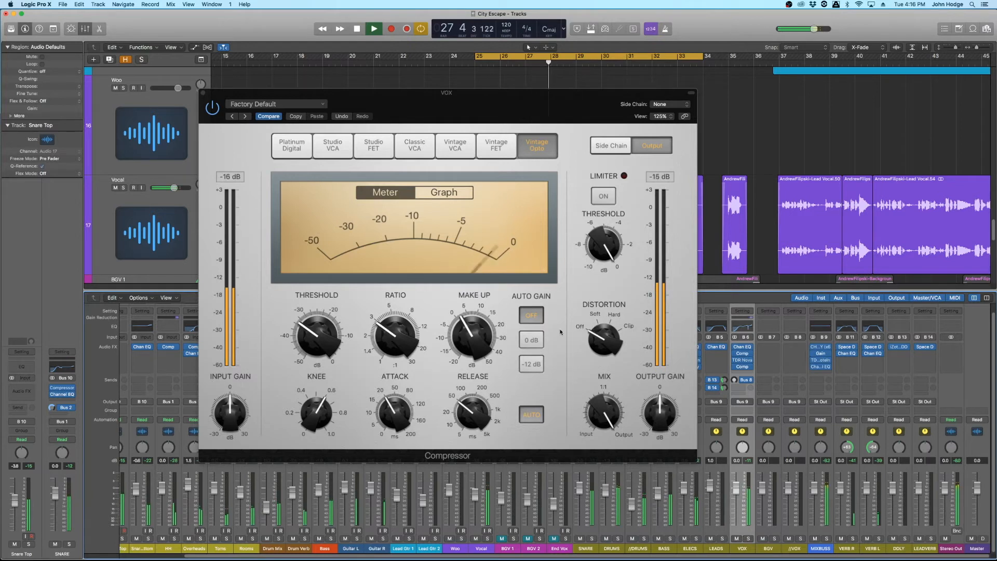
mouse_move(316, 339)
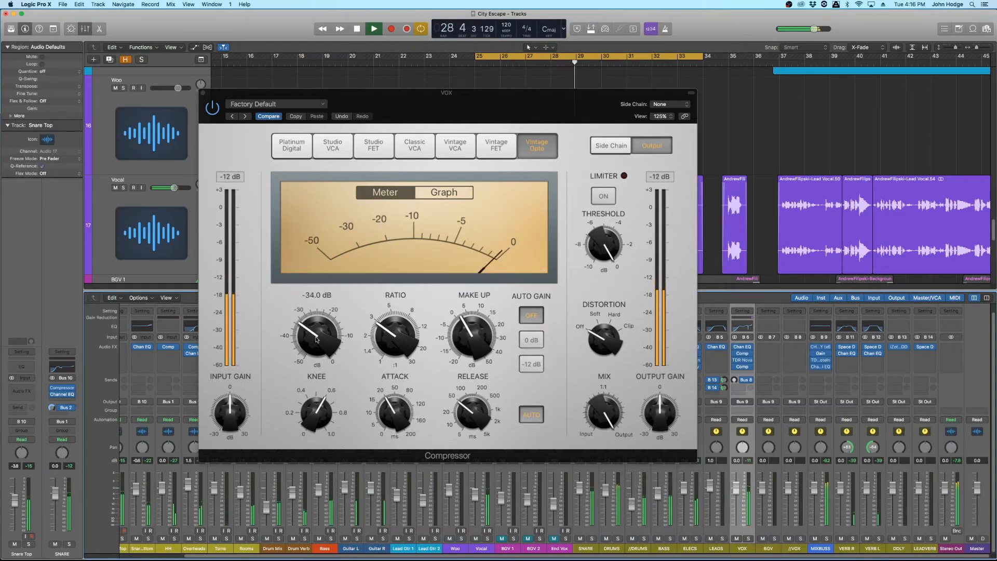
drag(316, 339, 314, 336)
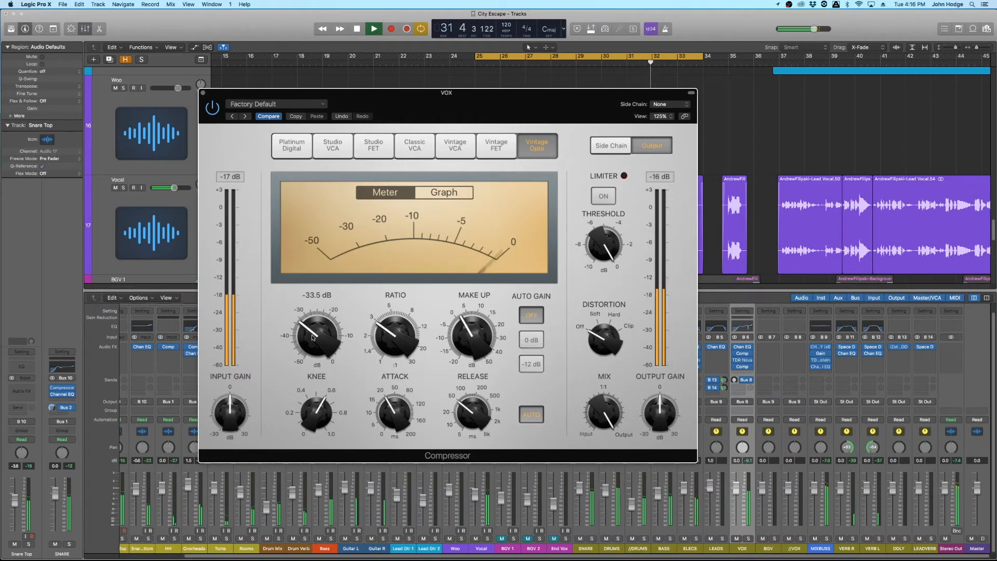
Move the cycle range to bars 46 to 56 and set the compressor's make-up gain to 2.5 dB while it plays.
scroll(577, 71, right, 10)
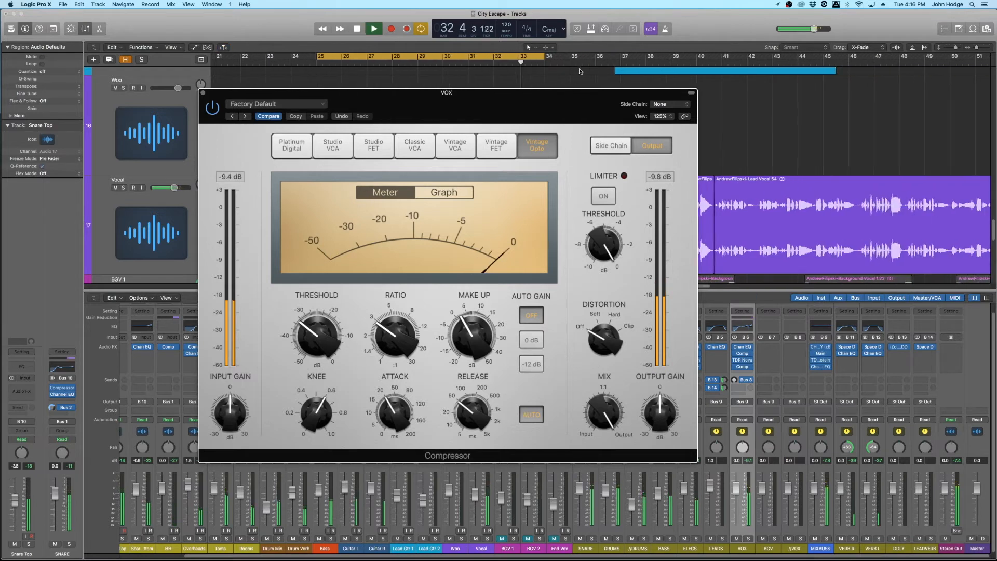
key(space)
click(388, 59)
drag(751, 57, 991, 56)
key(space)
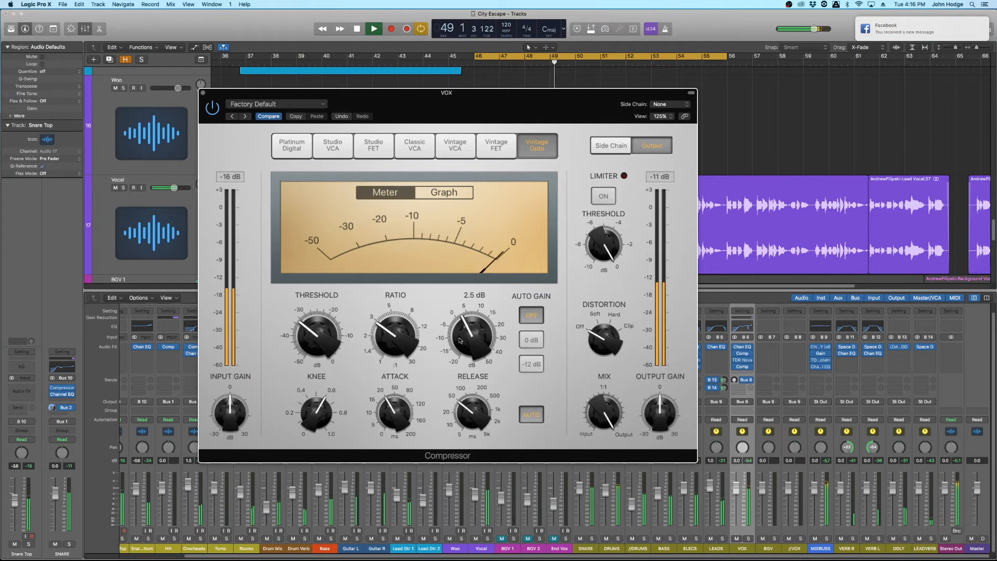
mouse_move(475, 416)
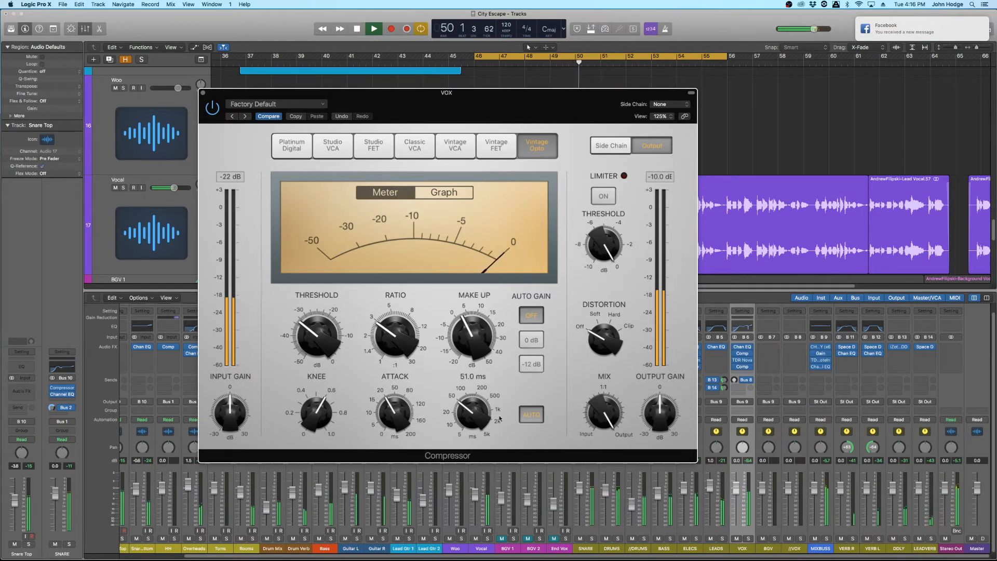
click(525, 413)
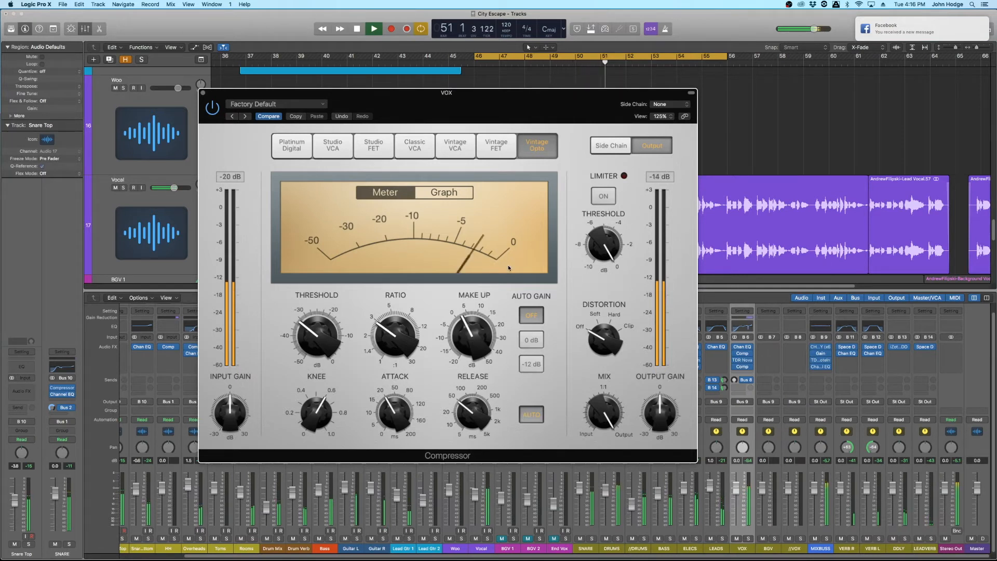
drag(399, 97, 388, 142)
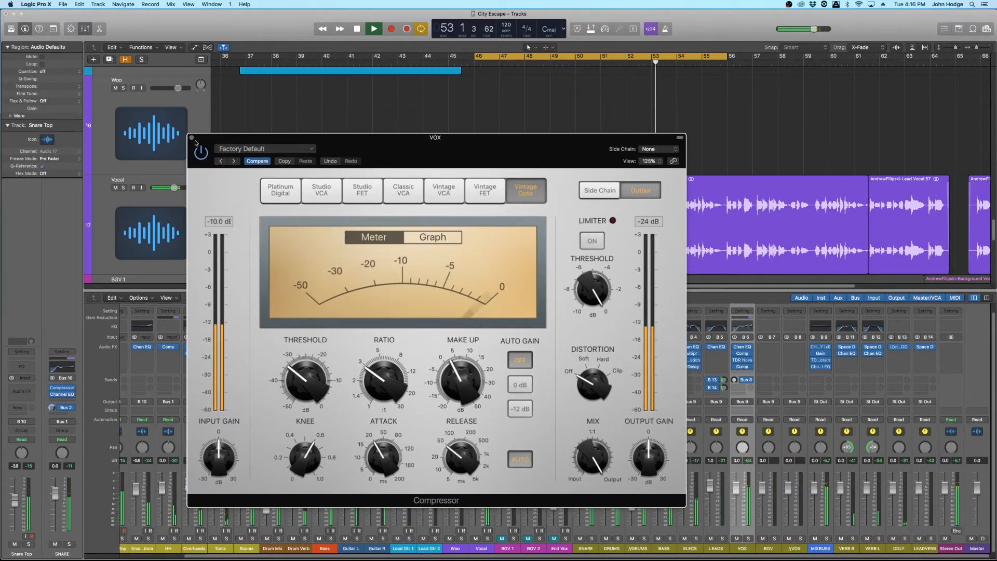
key(space)
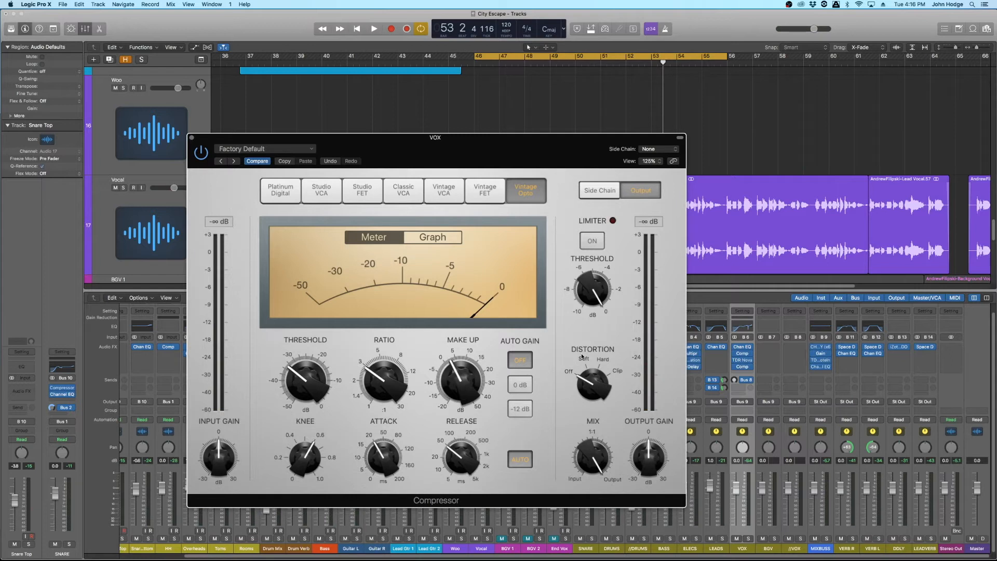
Compare the compressor's Soft and Hard distortion with Off during playback, resetting the output peak reading.
key(space)
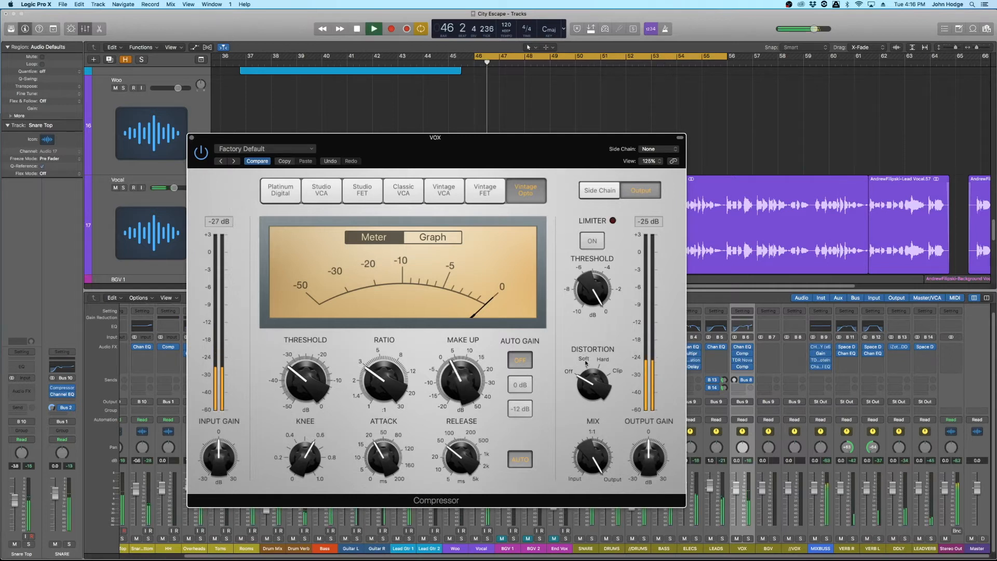
click(586, 363)
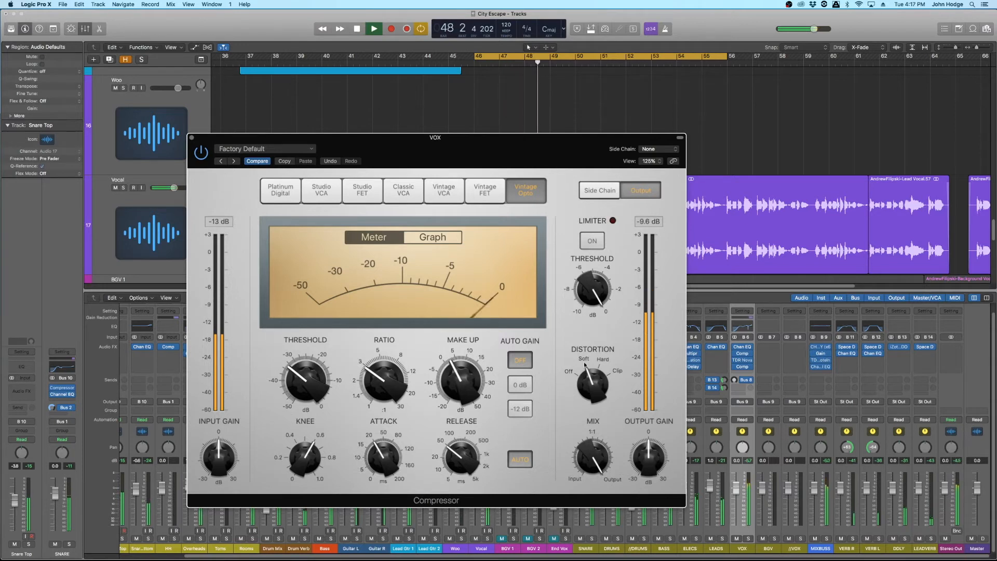
click(601, 364)
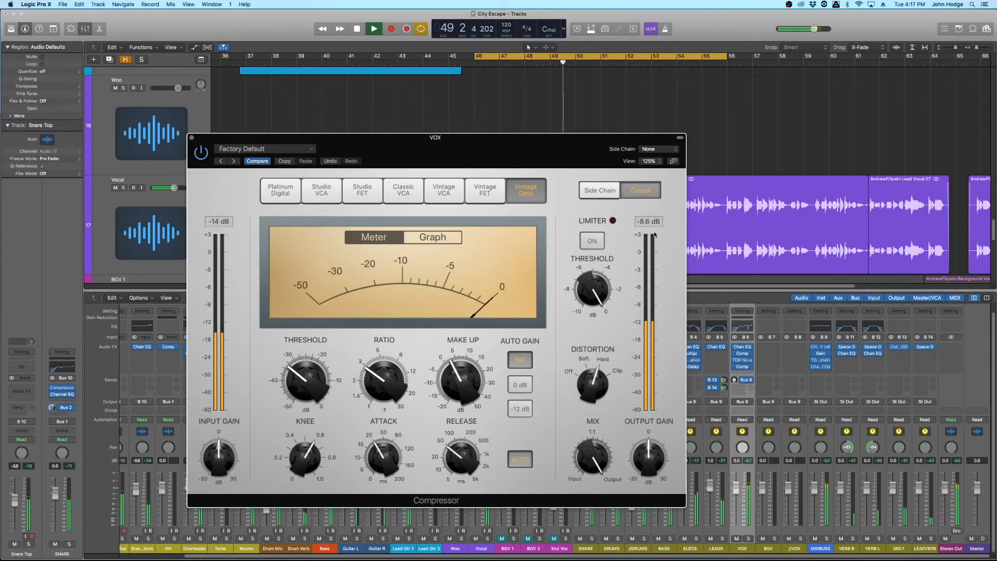
click(571, 370)
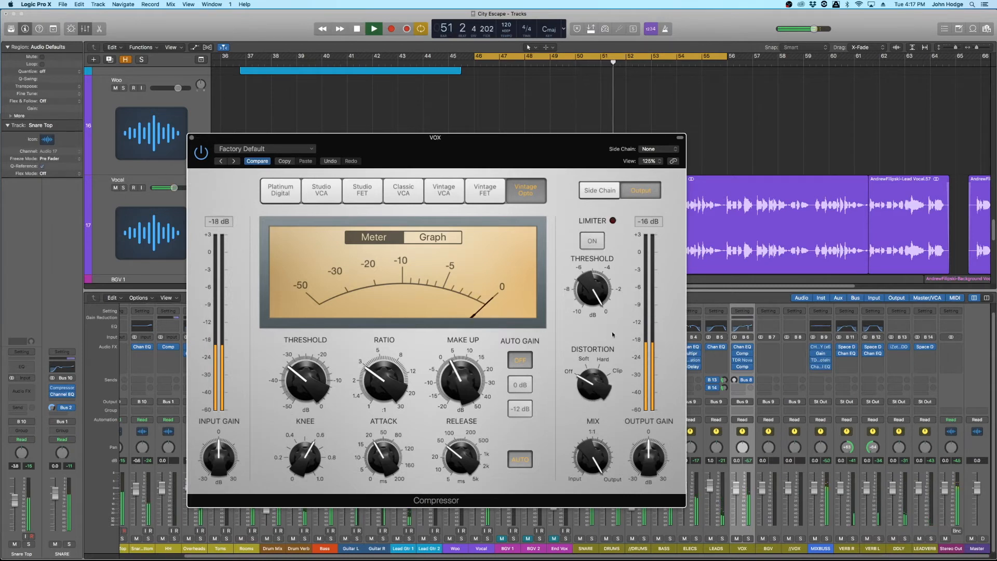
click(651, 225)
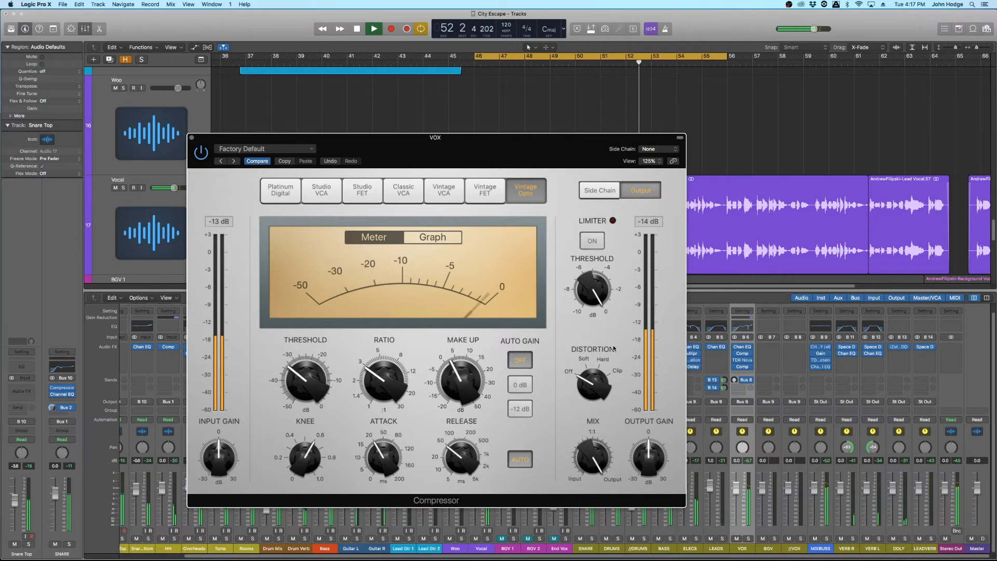
Set the compressor's distortion to Soft and lower its output gain to compensate, closing it after a listen in the mix.
click(584, 359)
drag(649, 456, 650, 469)
click(650, 223)
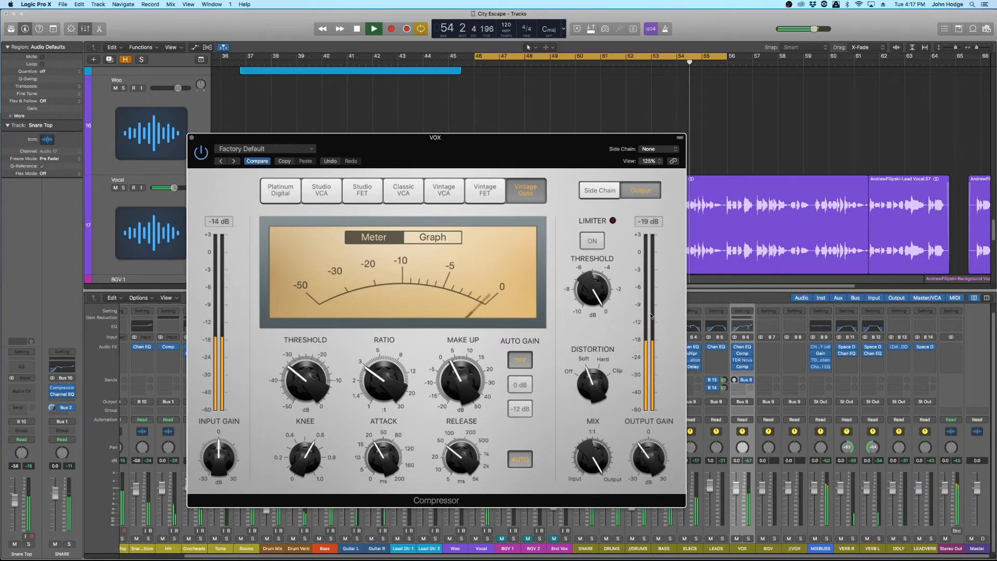
mouse_move(649, 452)
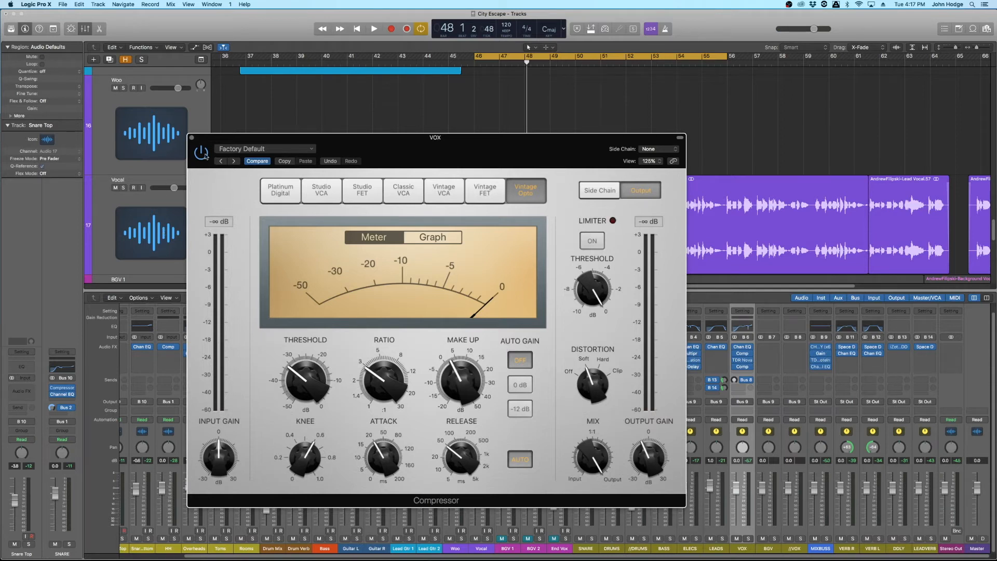
drag(210, 141, 222, 208)
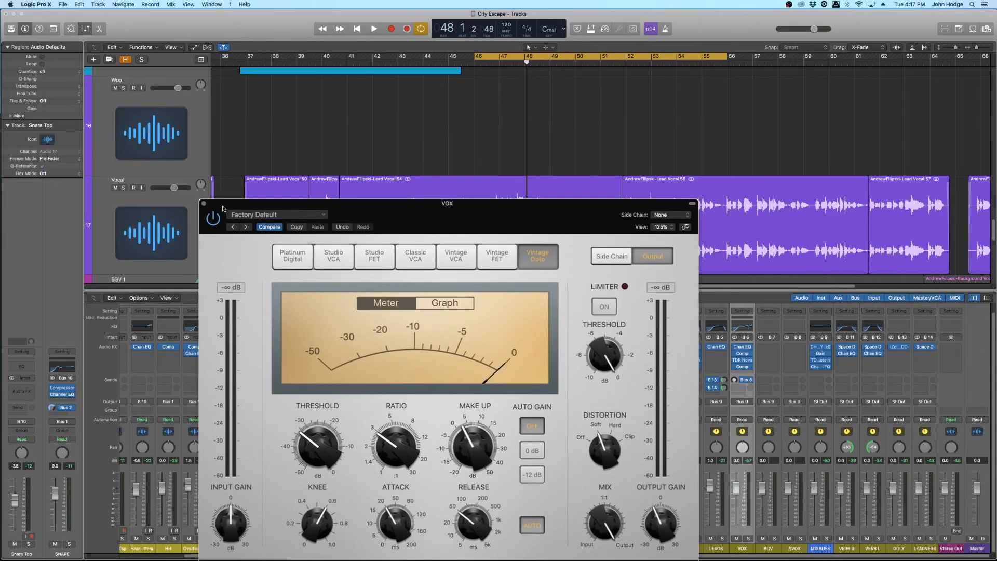
key(space)
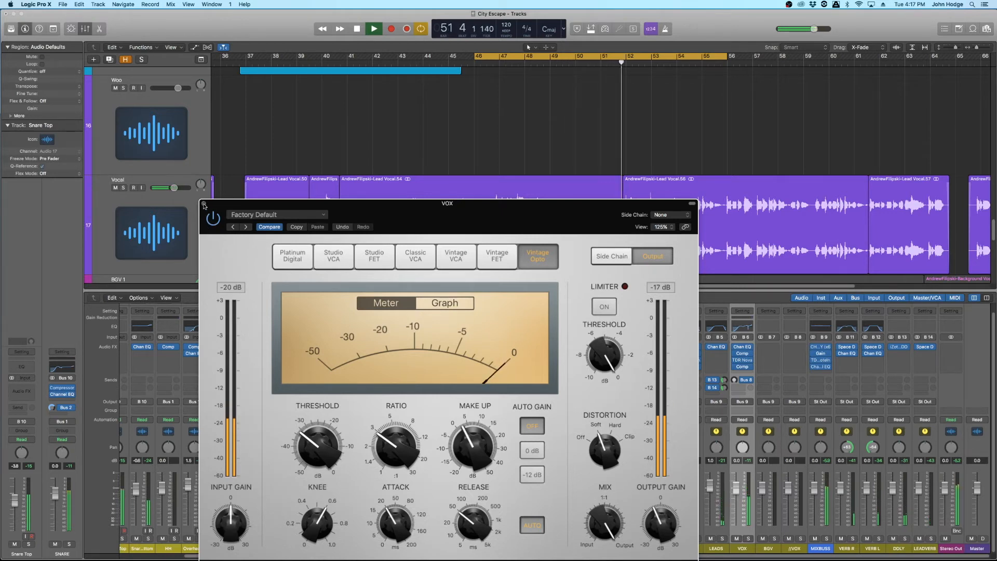
click(204, 204)
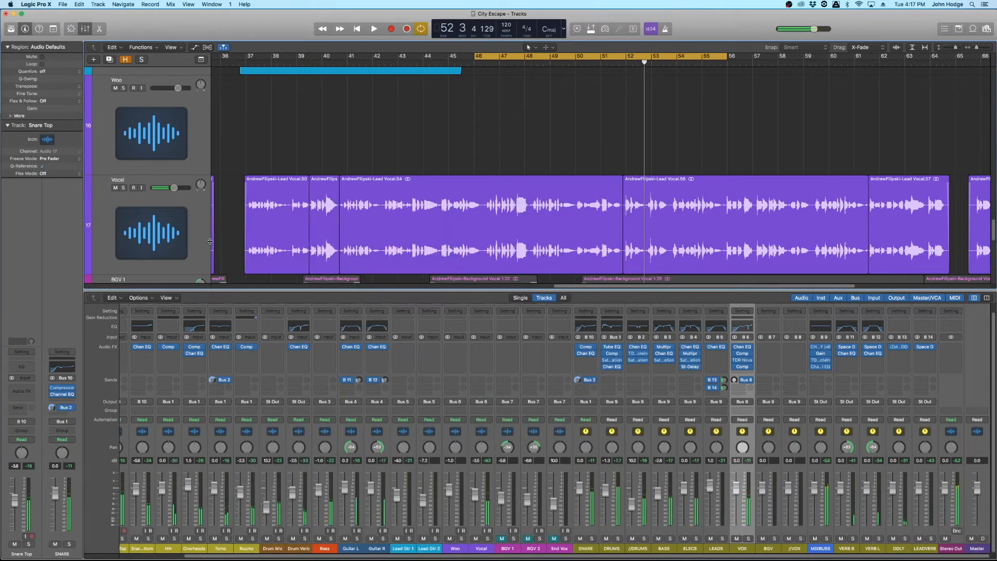
Add a second TDR Nova at the end of the VOX insert chain and load its 4 Band Dyn preset.
click(752, 374)
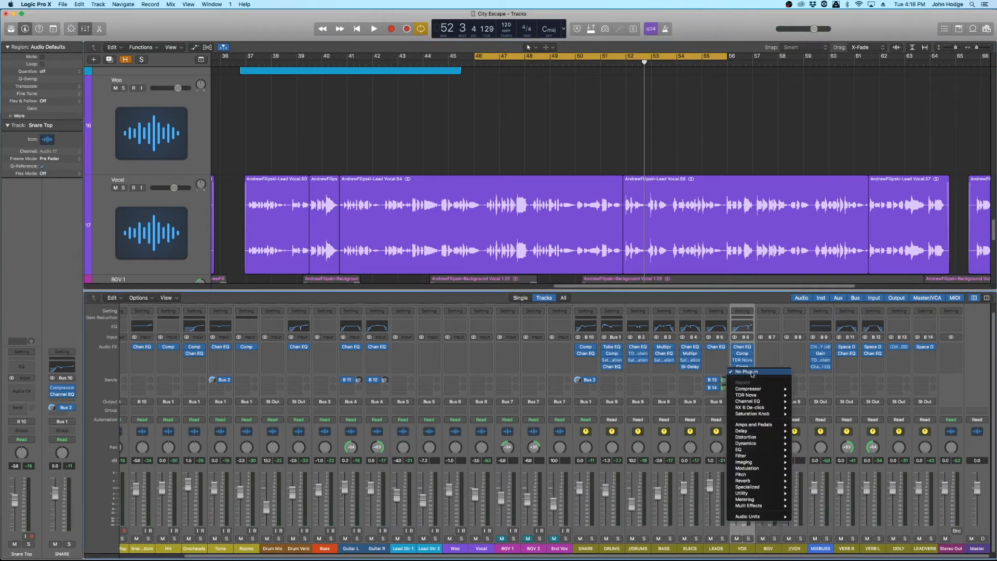
mouse_move(756, 396)
click(805, 398)
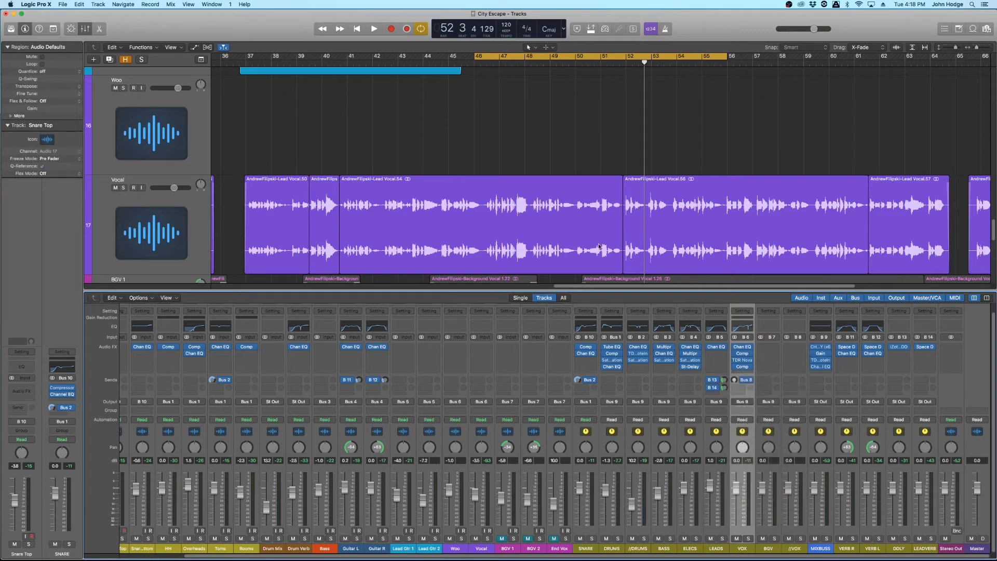
drag(227, 33, 482, 214)
click(363, 242)
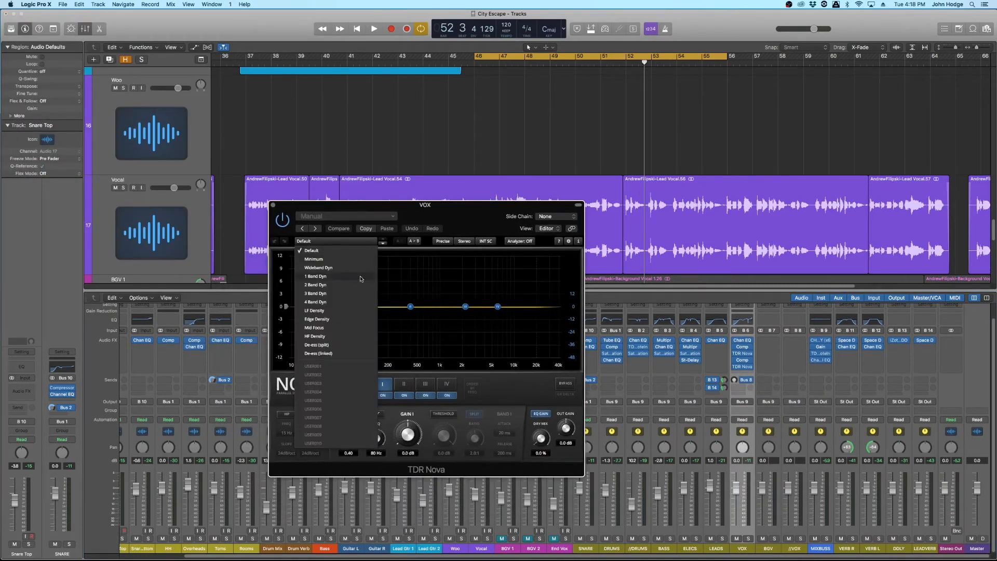
click(337, 302)
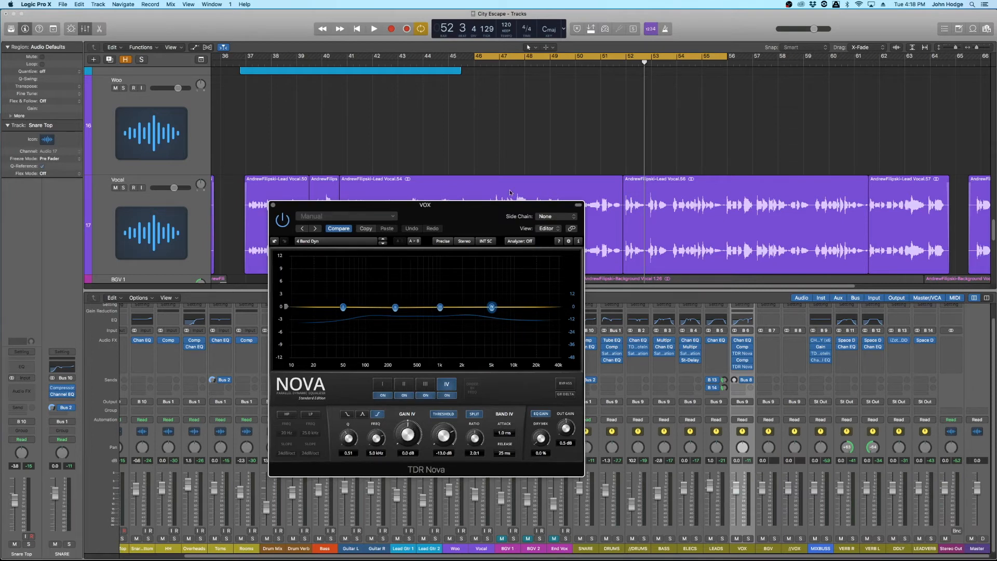
Set the new TDR Nova's analyzer to In and play the cycled section to view the vocal's spectrum.
drag(489, 216, 412, 240)
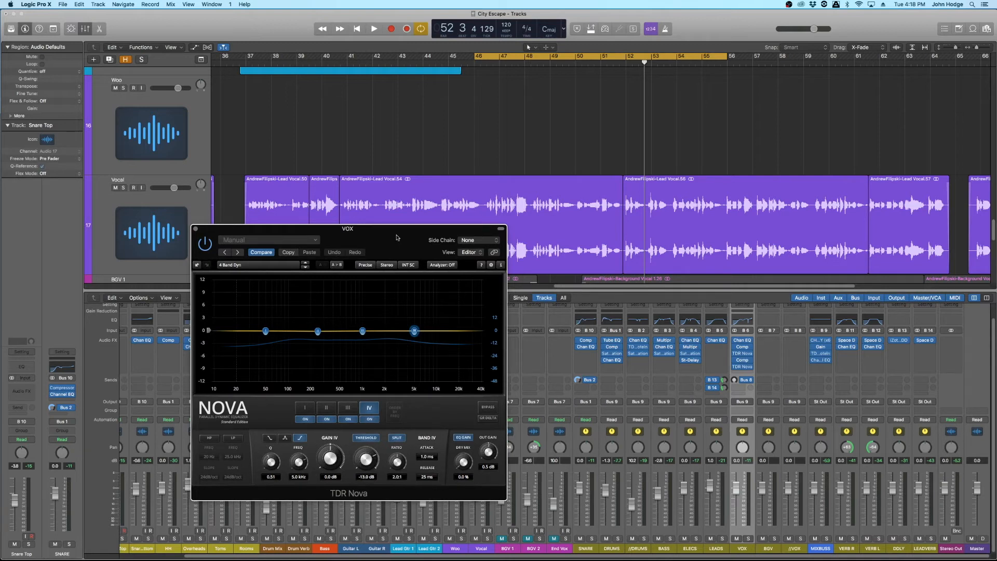
click(453, 276)
drag(425, 234, 421, 241)
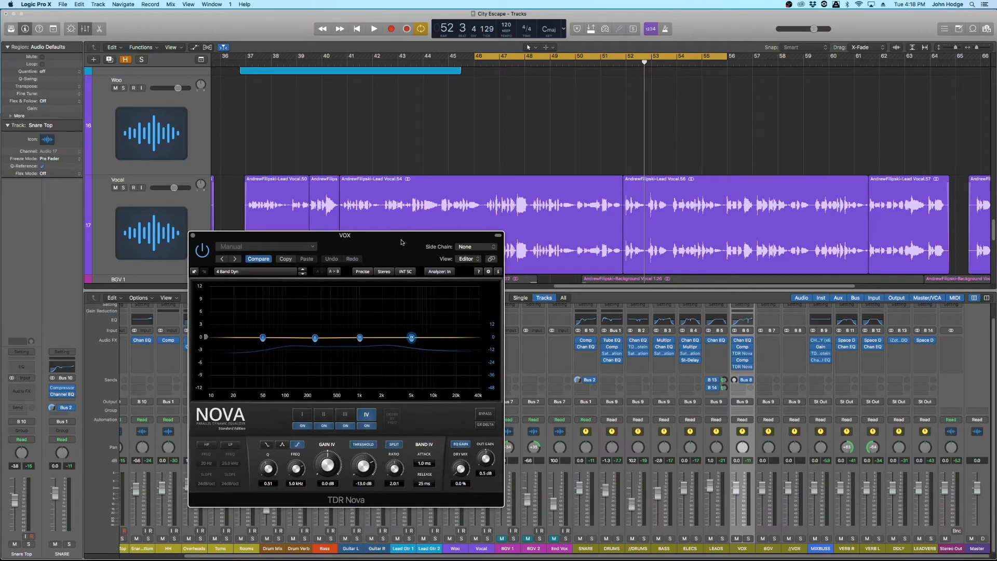
key(space)
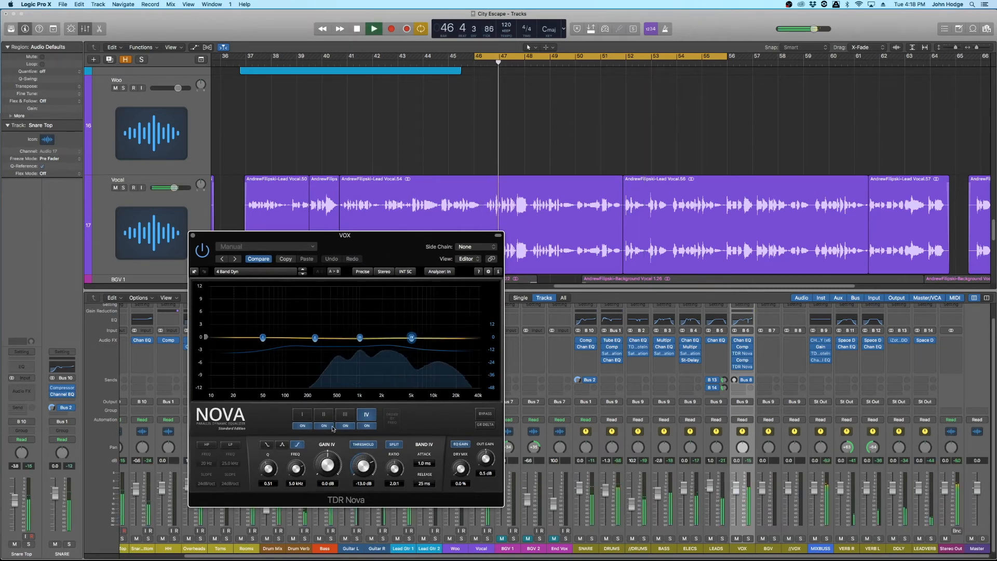
Set TDR Nova's band III threshold to about -8.1 dB and band IV's to about -13.7 dB, stopping playback and checking bands II and I.
click(345, 414)
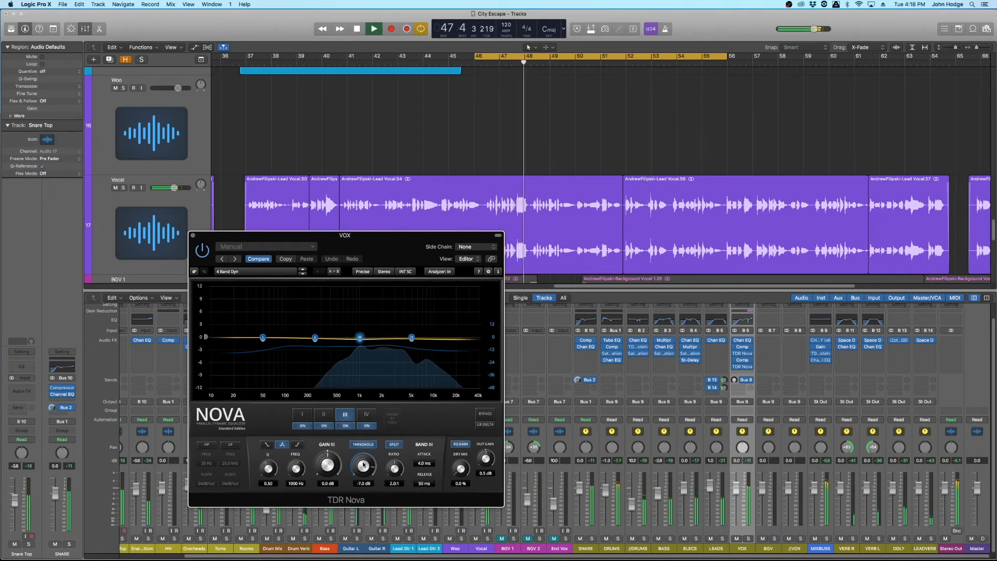
key(space)
drag(363, 465, 363, 467)
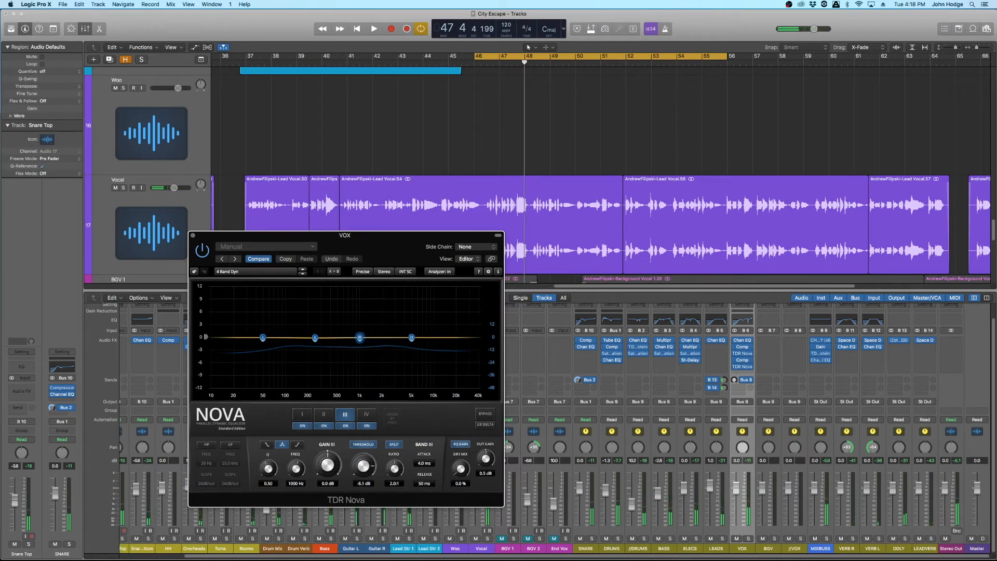
click(364, 415)
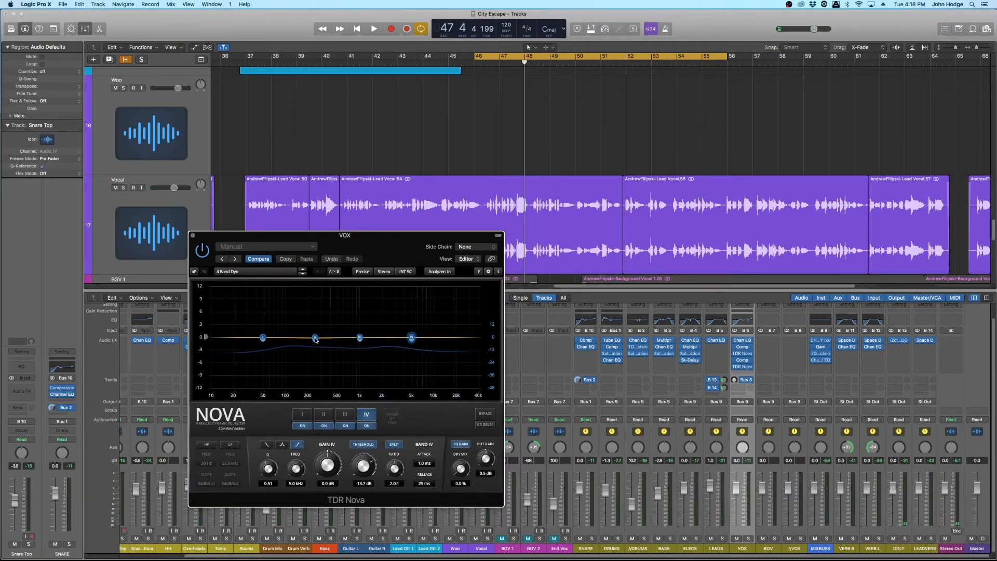
click(328, 425)
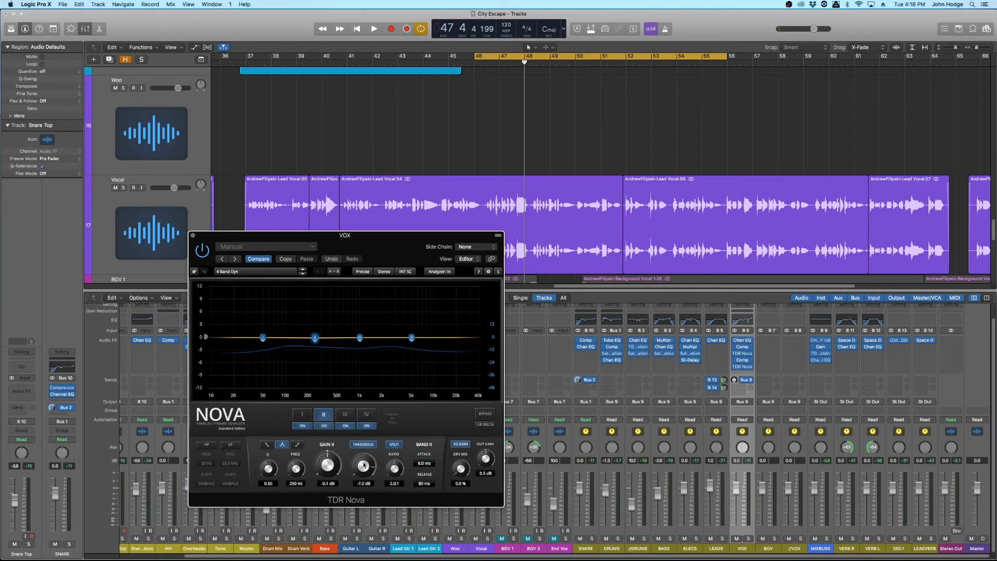
click(308, 418)
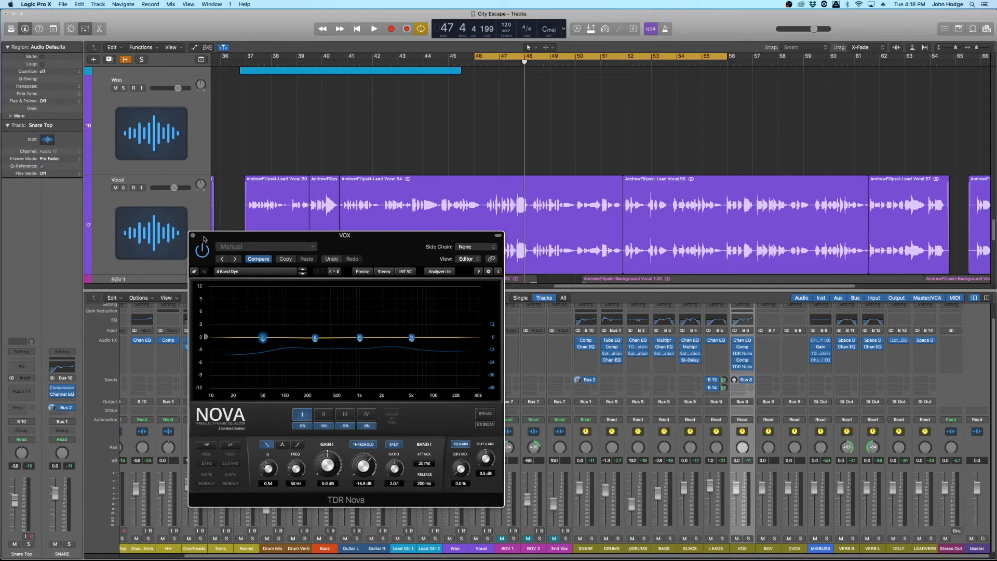
Shift the cycle range to about bars 51–60, reposition the TDR Nova window and start playback.
drag(203, 237, 205, 266)
drag(525, 57, 640, 57)
drag(380, 284, 383, 217)
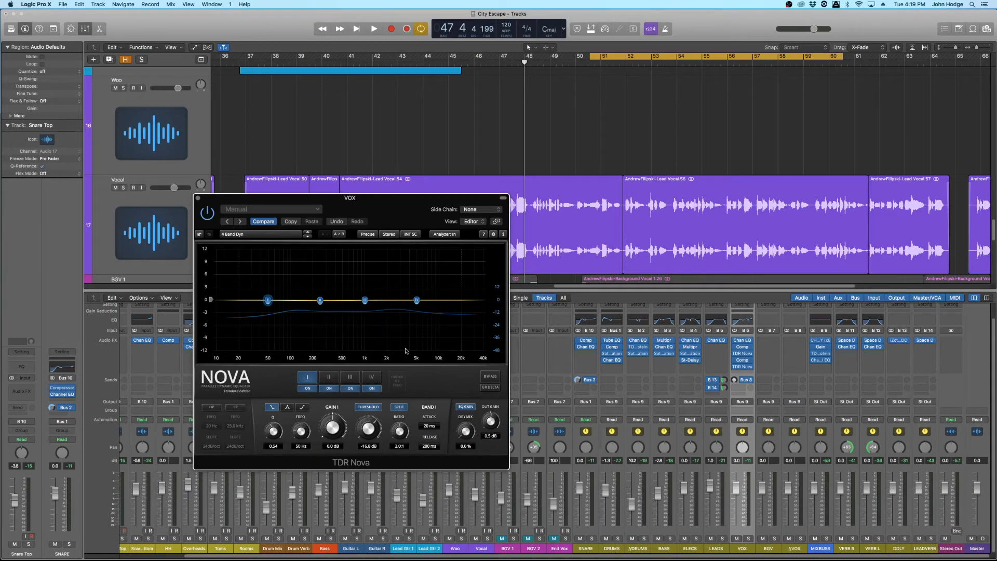
key(space)
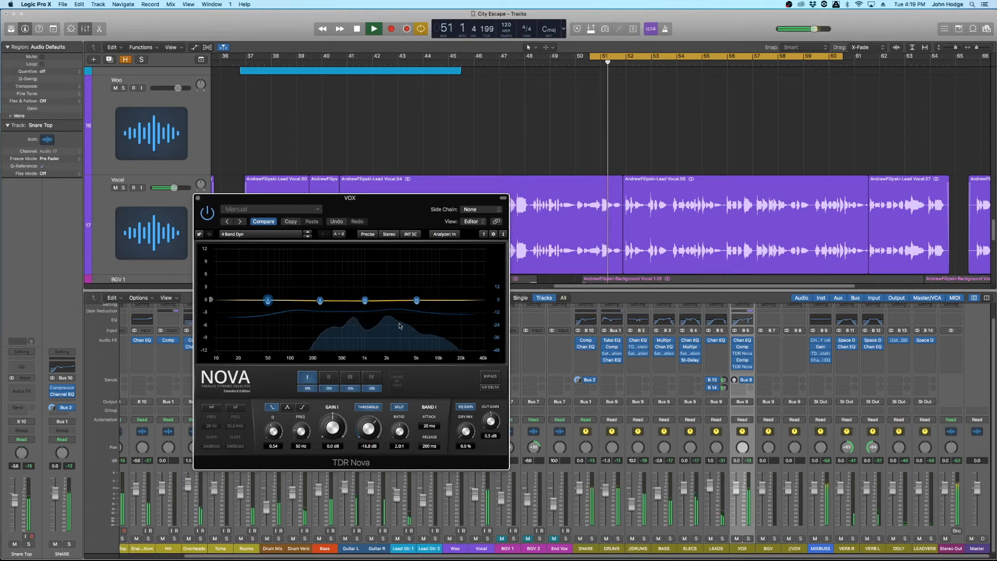
Set TDR Nova's band III frequency to 1343 Hz and its threshold to about -11.8 dB.
click(350, 377)
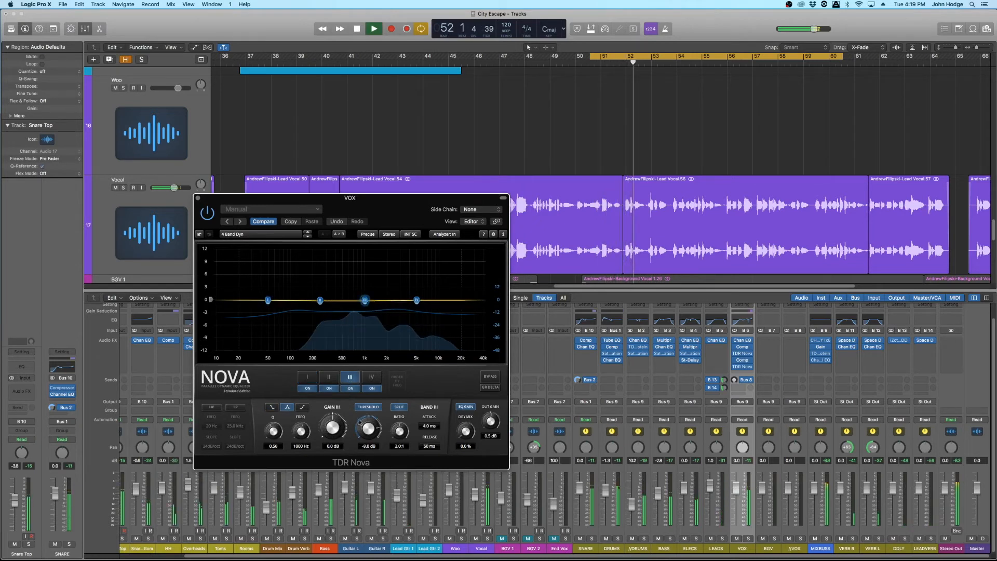
drag(301, 432, 301, 423)
drag(368, 429, 367, 436)
drag(381, 486, 381, 491)
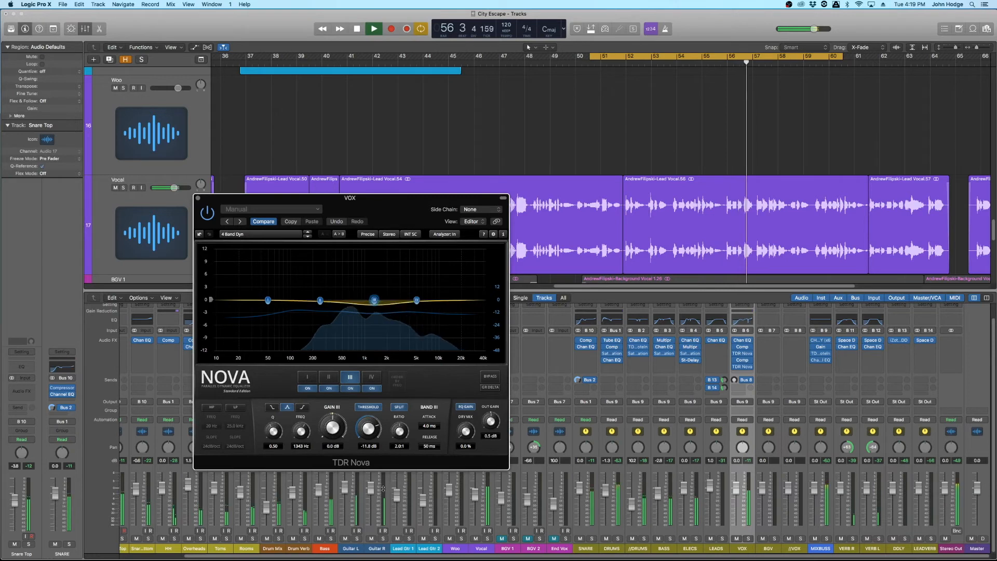
Lower TDR Nova's band IV threshold to about -15.1 dB and band II threshold to about -12.3 dB.
click(372, 377)
drag(369, 426, 368, 429)
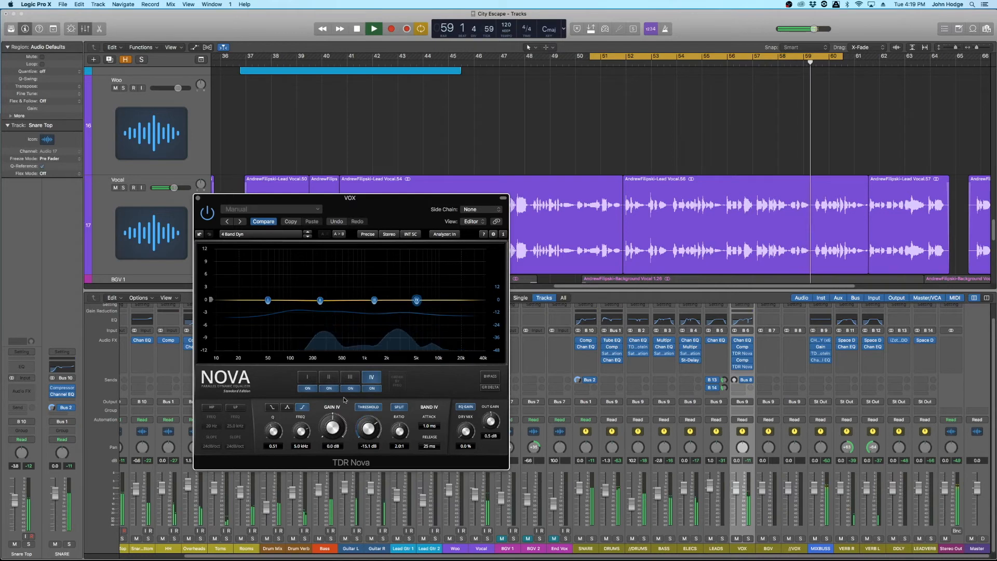
click(335, 384)
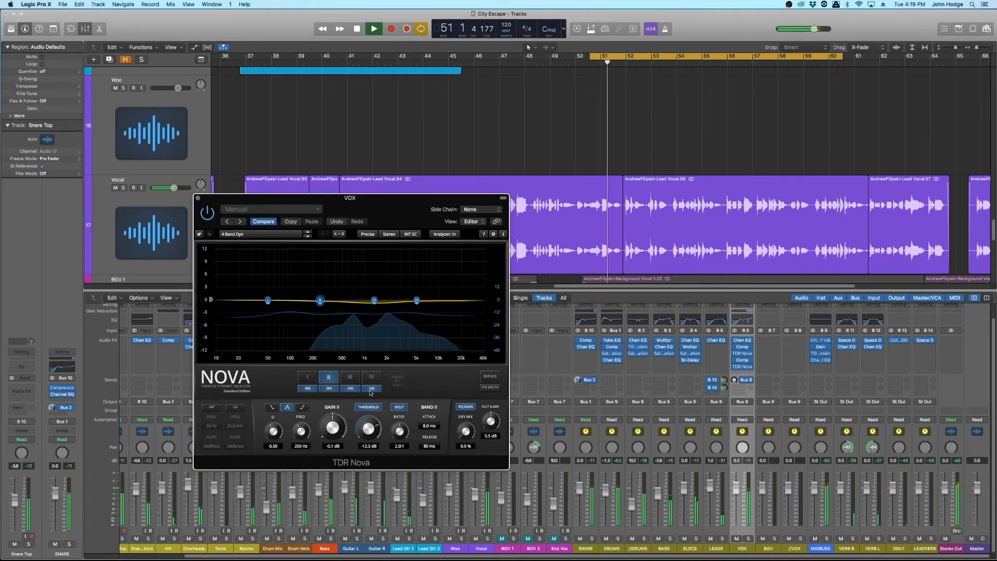
Raise TDR Nova's band III frequency to 1540 Hz and lower the band I threshold to about -20.2 dB.
click(344, 379)
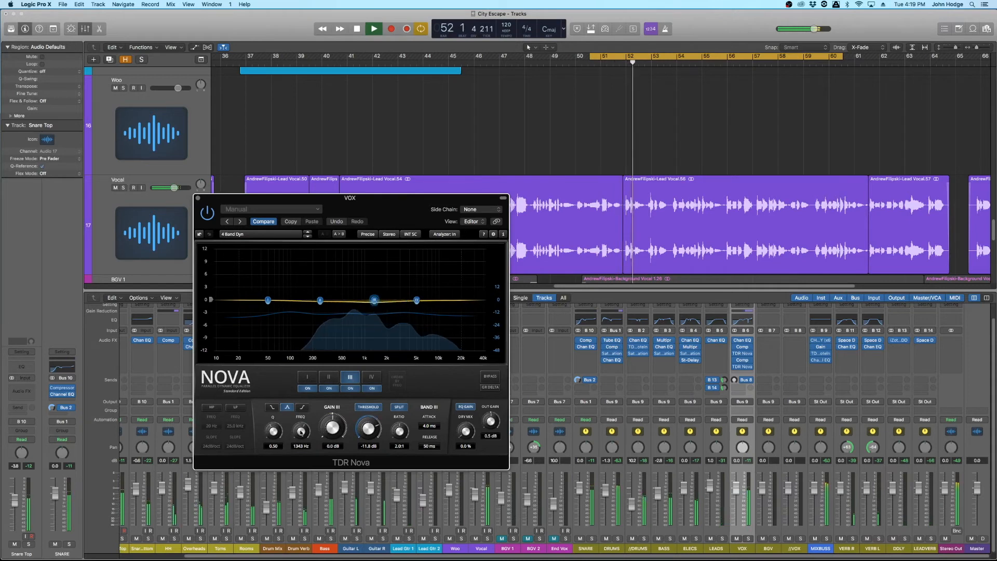
drag(301, 427, 301, 421)
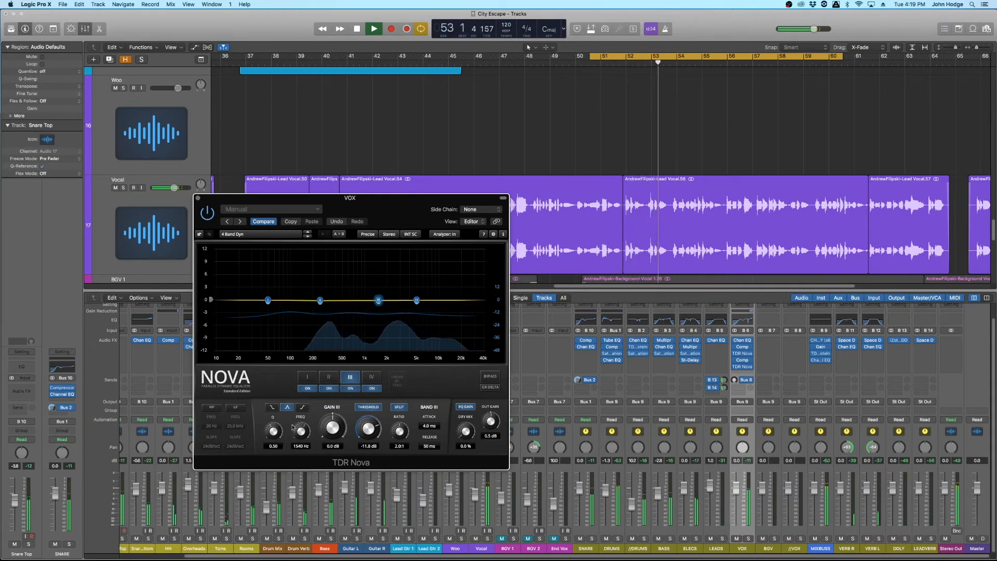
click(307, 377)
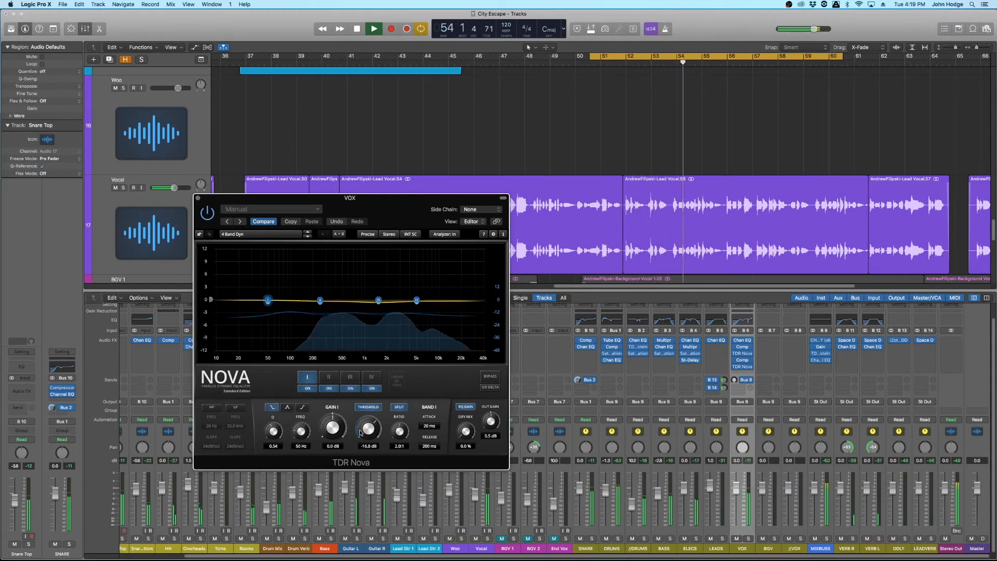
drag(368, 428, 368, 434)
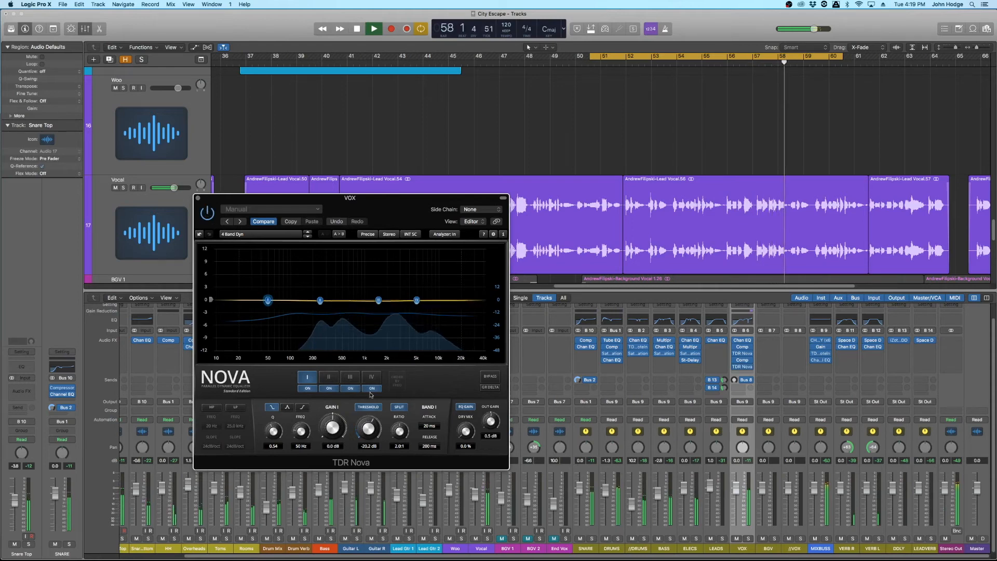
Create a new cycle range over the earlier vocal section at about bars 17–30 and play it.
scroll(581, 172, right, 10)
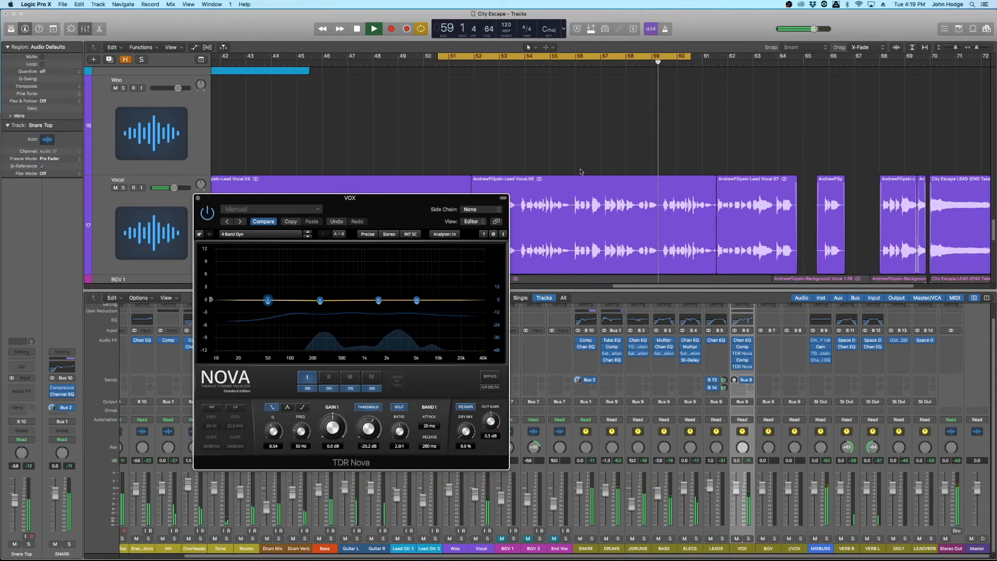
scroll(517, 84, down, 5)
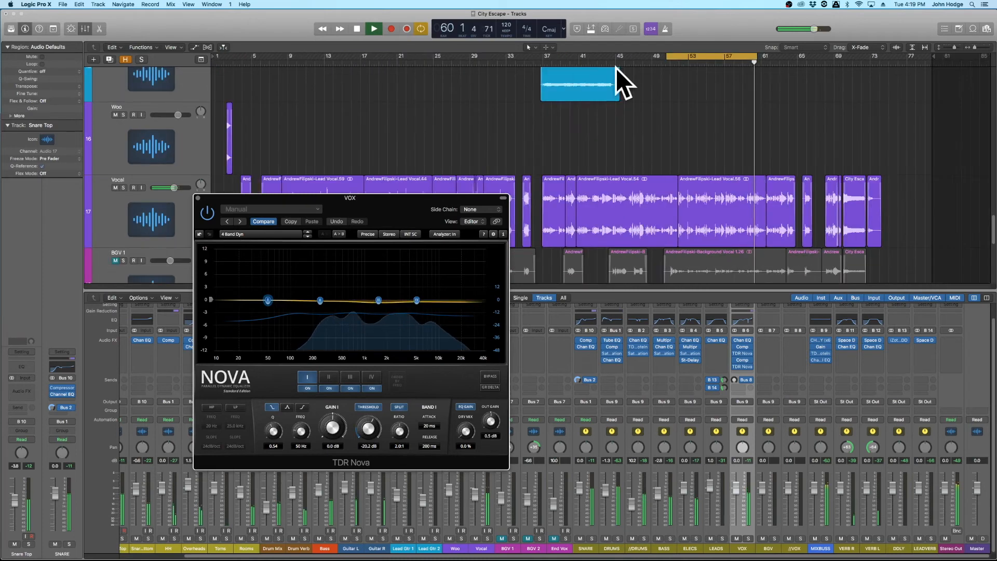
key(space)
drag(364, 57, 486, 71)
key(space)
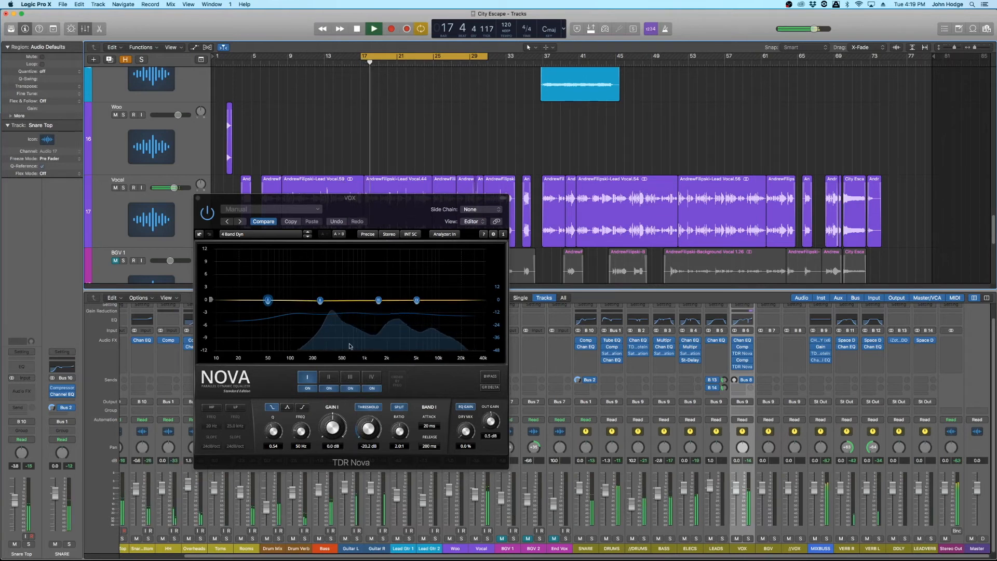
Set TDR Nova's band II to 301 Hz with a Q of 0.40 and a threshold of -15.0 dB.
click(326, 377)
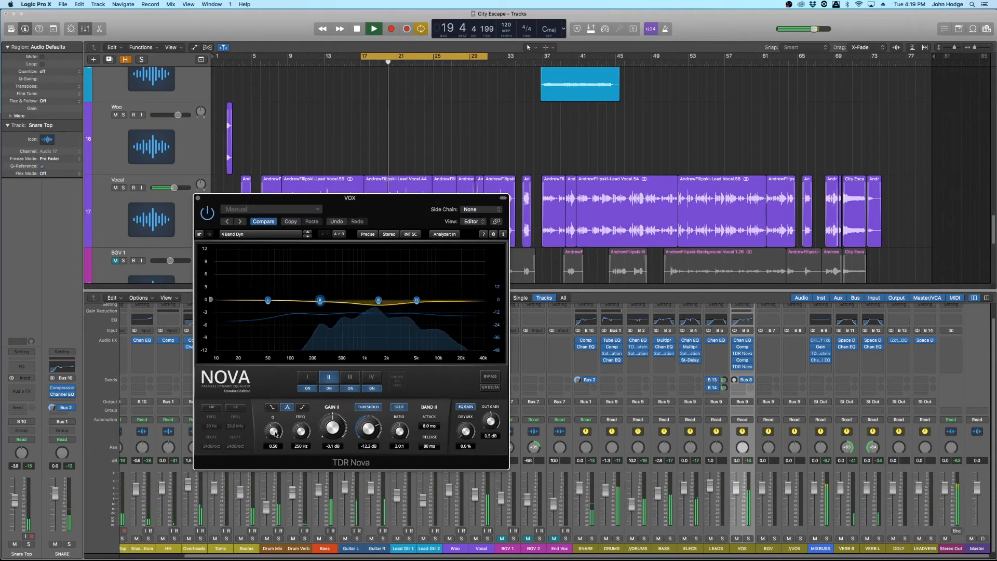
drag(320, 300, 326, 300)
drag(368, 429, 369, 435)
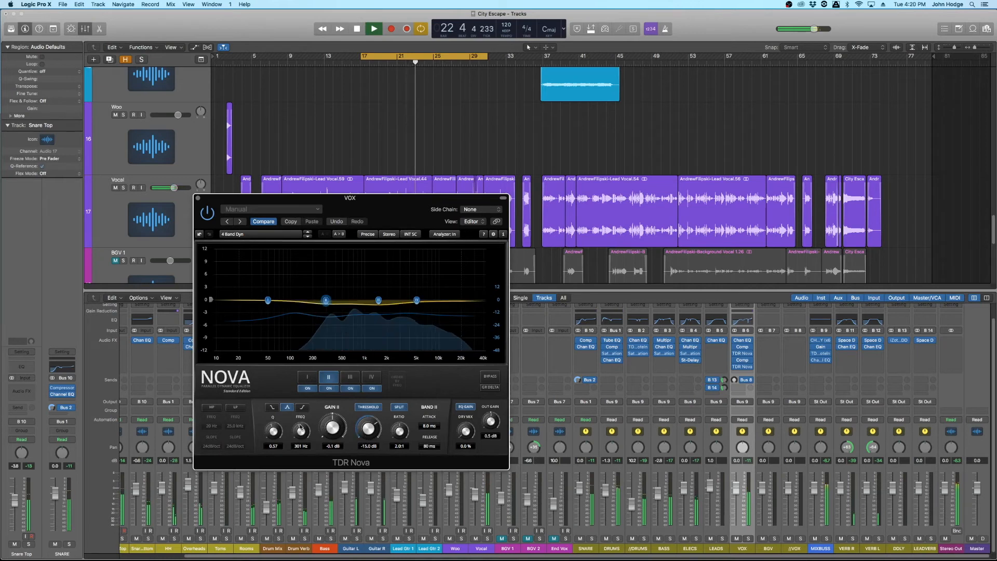
drag(279, 438, 282, 511)
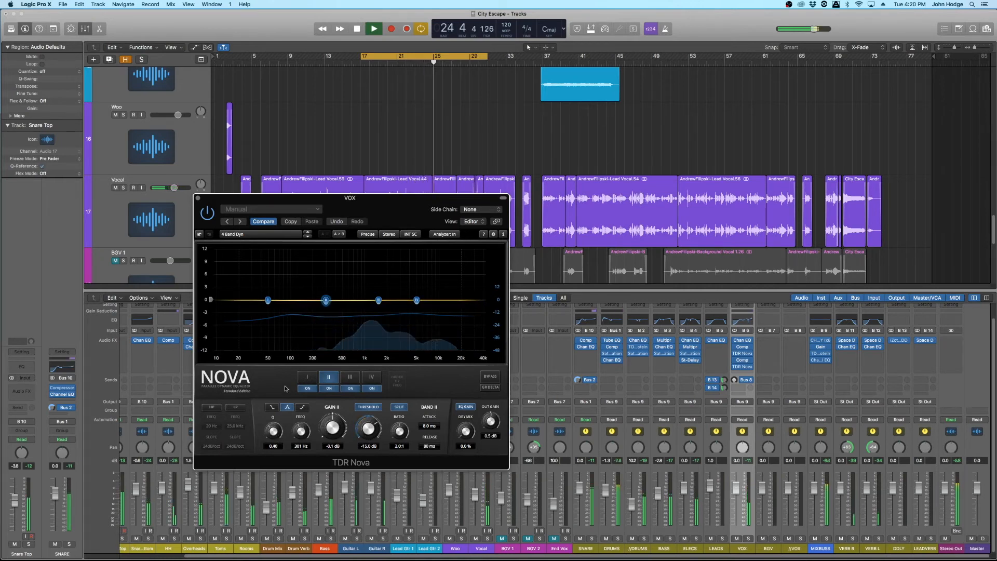
Close TDR Nova, stop playback and review the curve of the first Channel EQ in the VOX chain.
click(198, 199)
key(space)
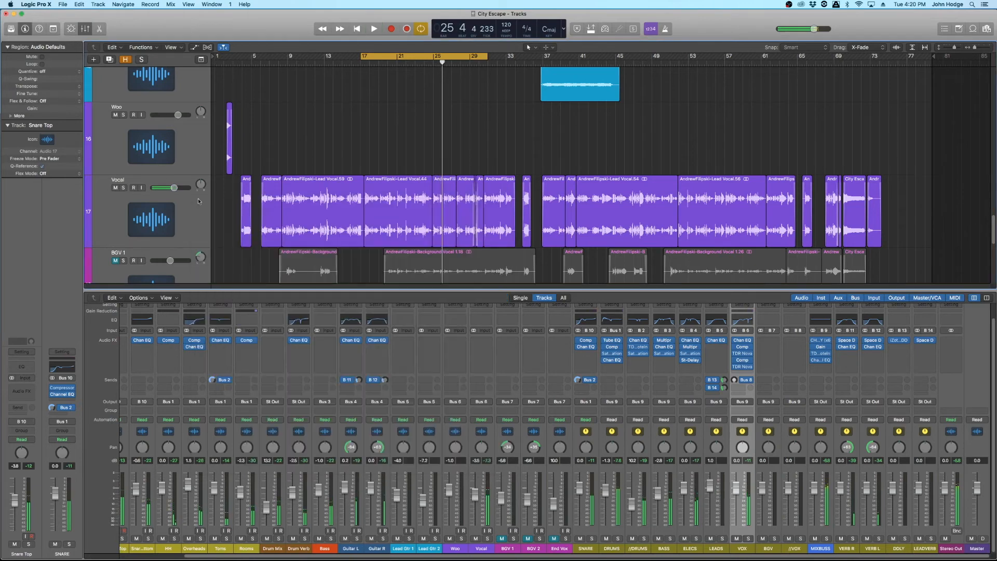
click(744, 344)
click(745, 343)
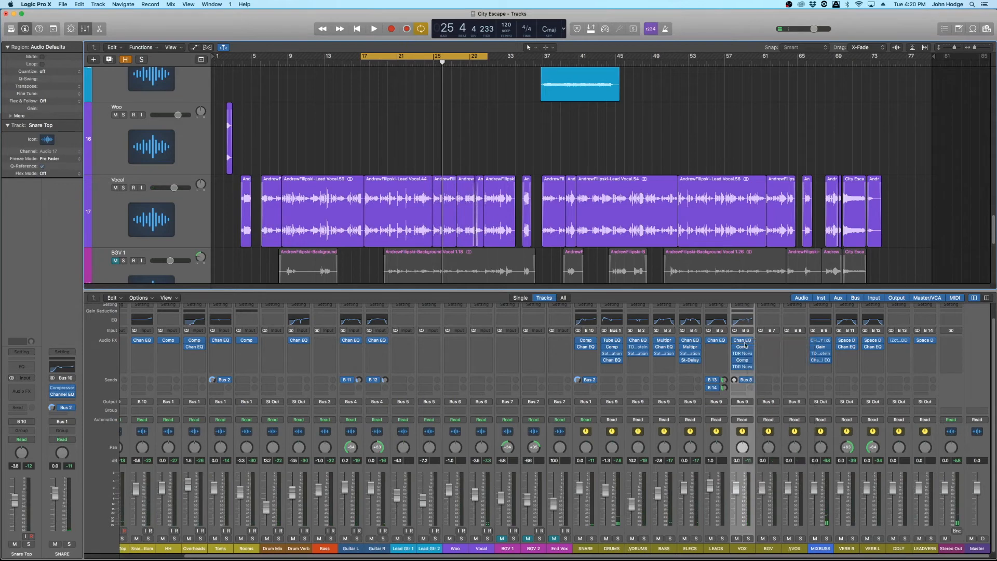
click(743, 341)
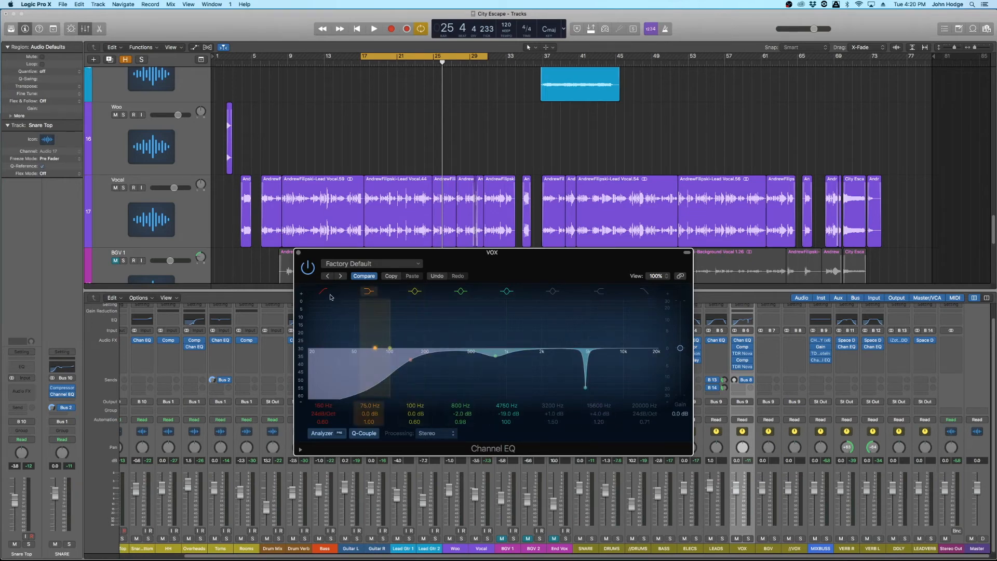
click(298, 253)
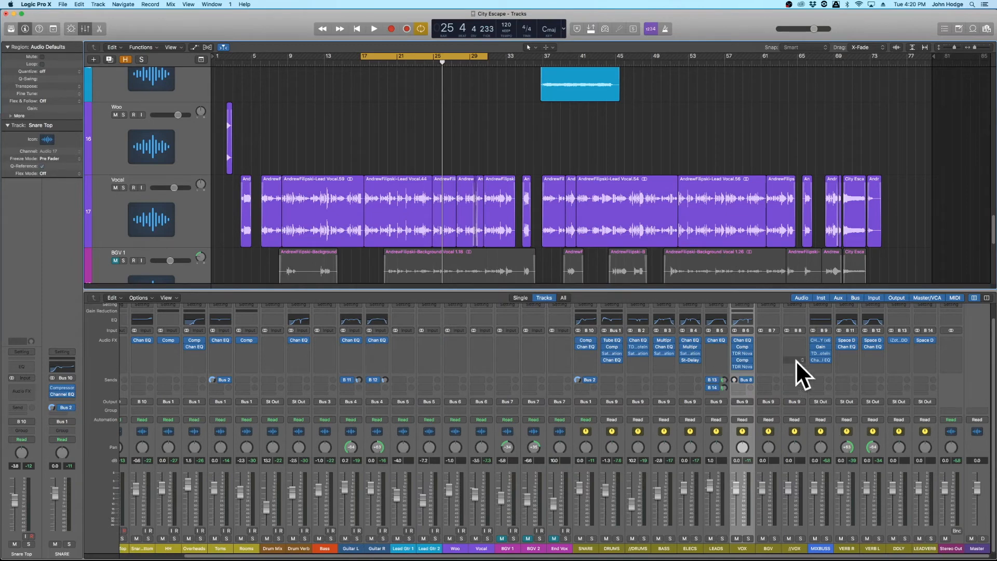
Reopen the last TDR Nova on VOX and, during playback, lower the thresholds of band II to -17.3 dB and band III to -12.5 dB.
click(736, 367)
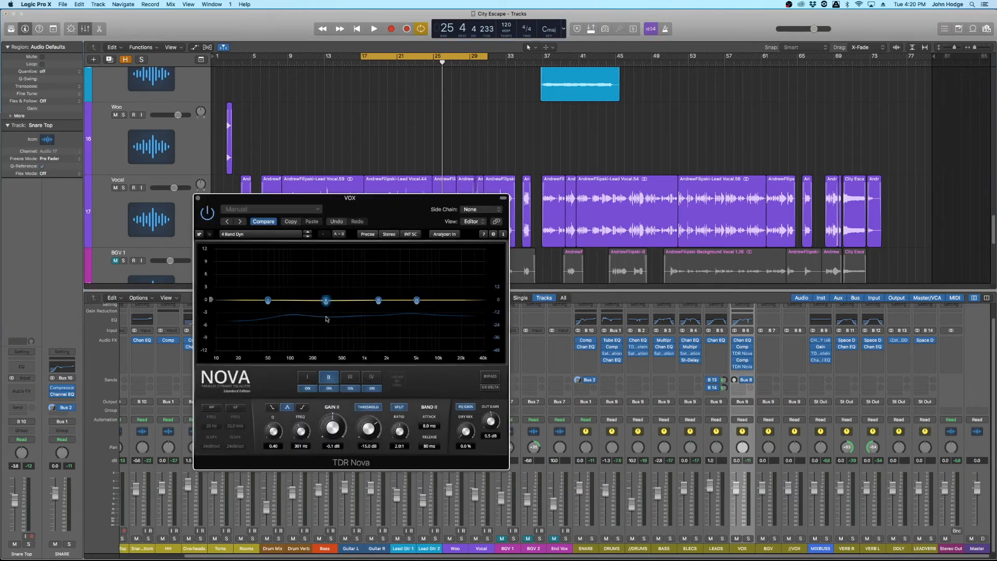
key(space)
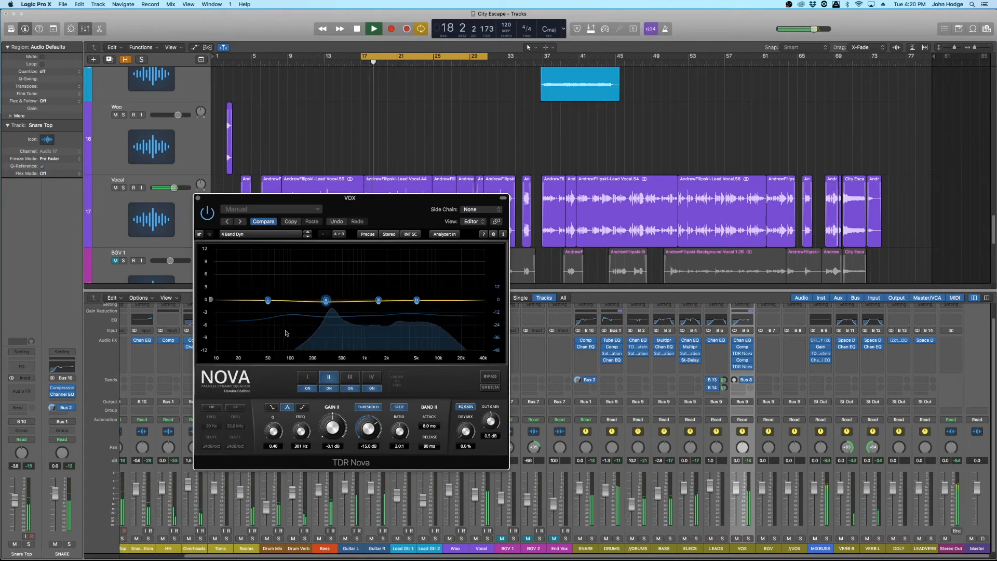
drag(370, 430, 376, 472)
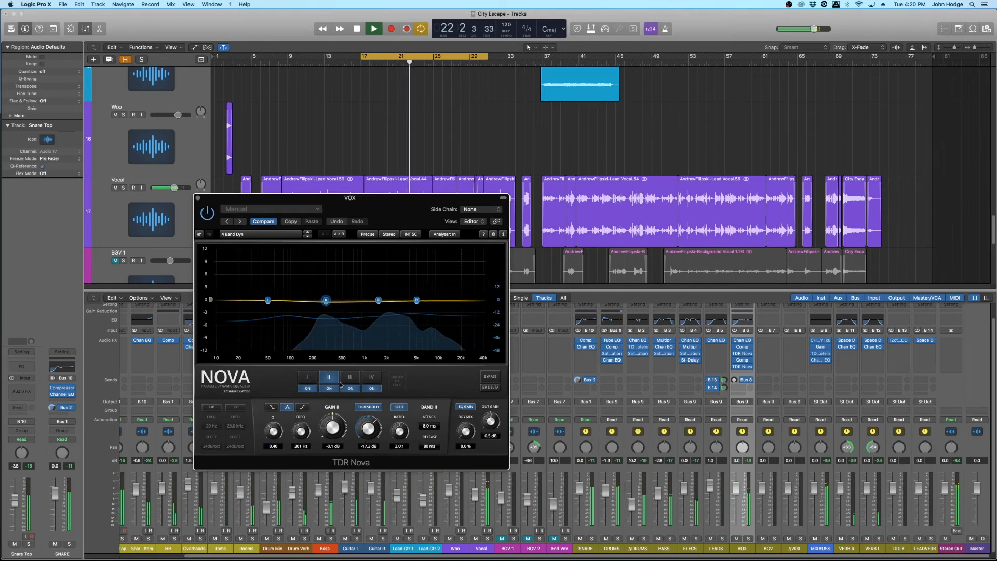
click(379, 300)
drag(369, 429, 368, 431)
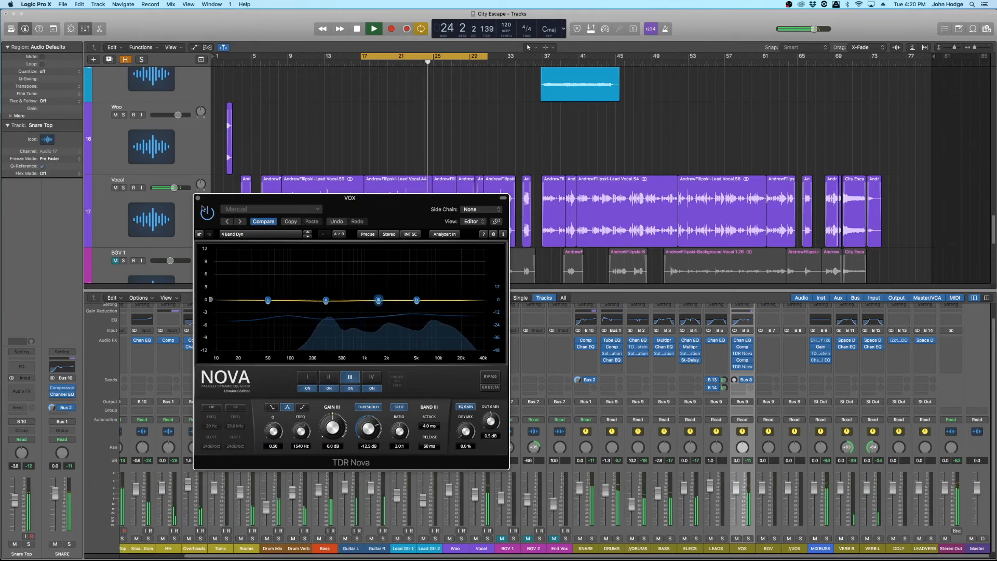
click(198, 198)
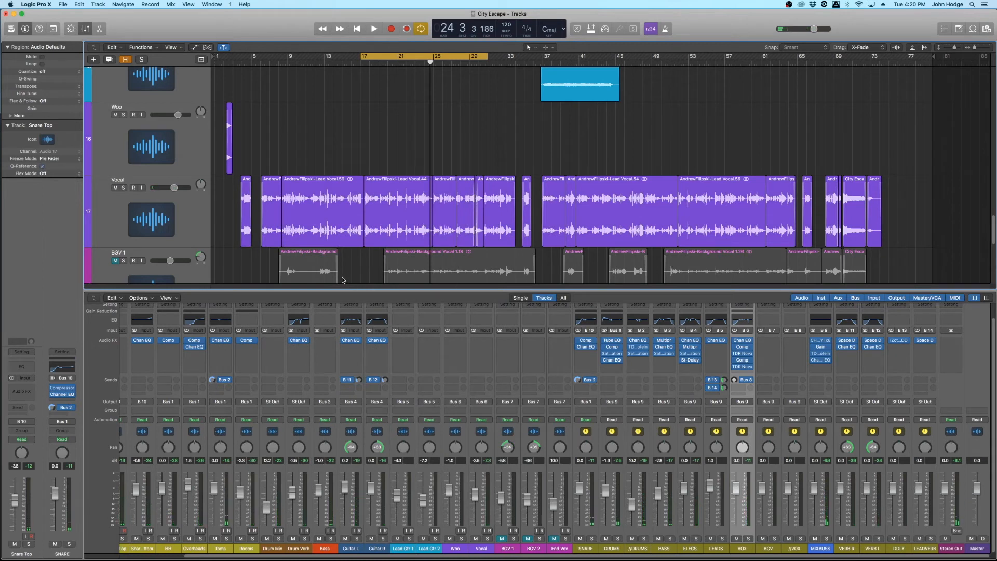
click(390, 56)
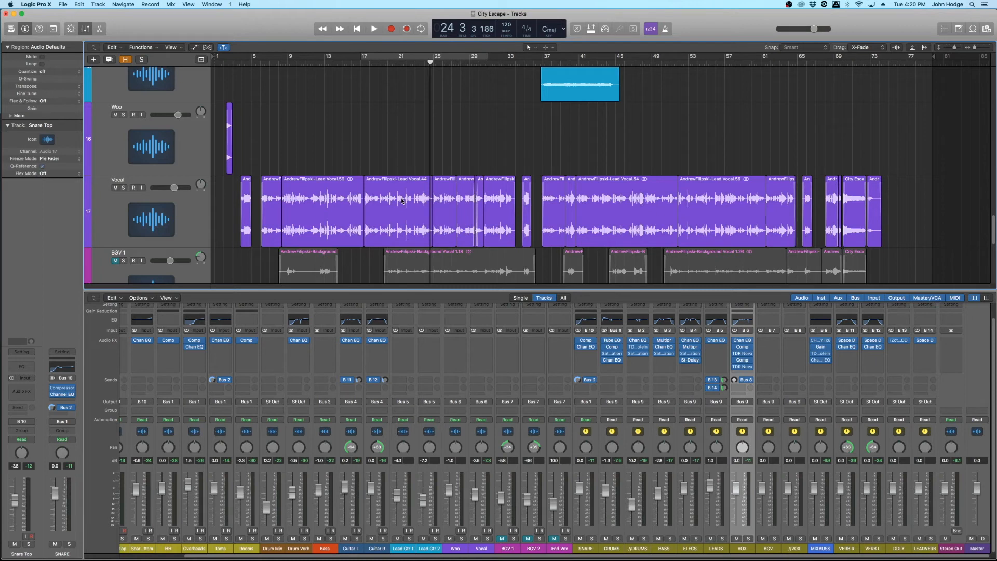
click(437, 59)
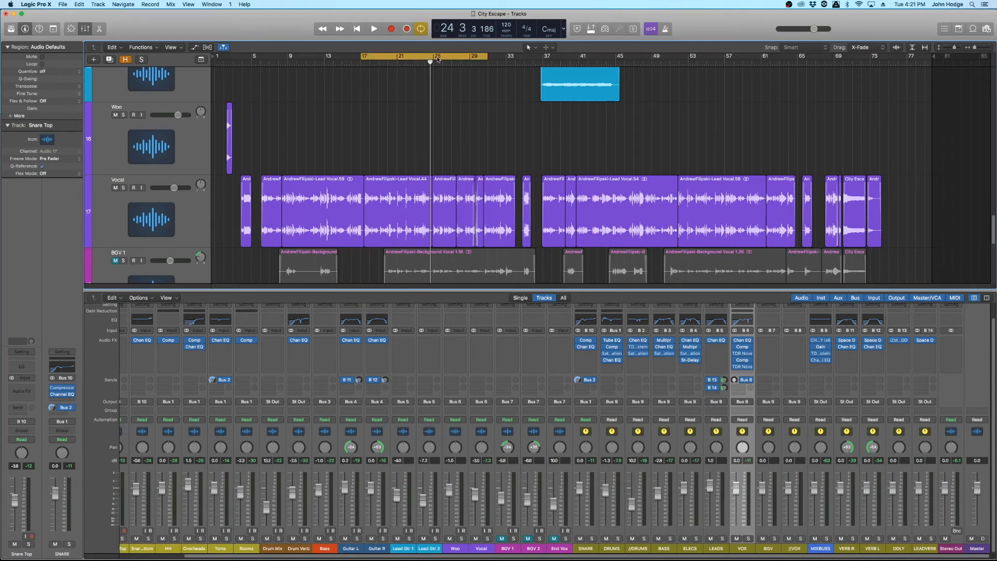
Add a stereo Compressor at the end of the VOX insert chain and choose the Classic VCA model.
click(748, 373)
mouse_move(758, 395)
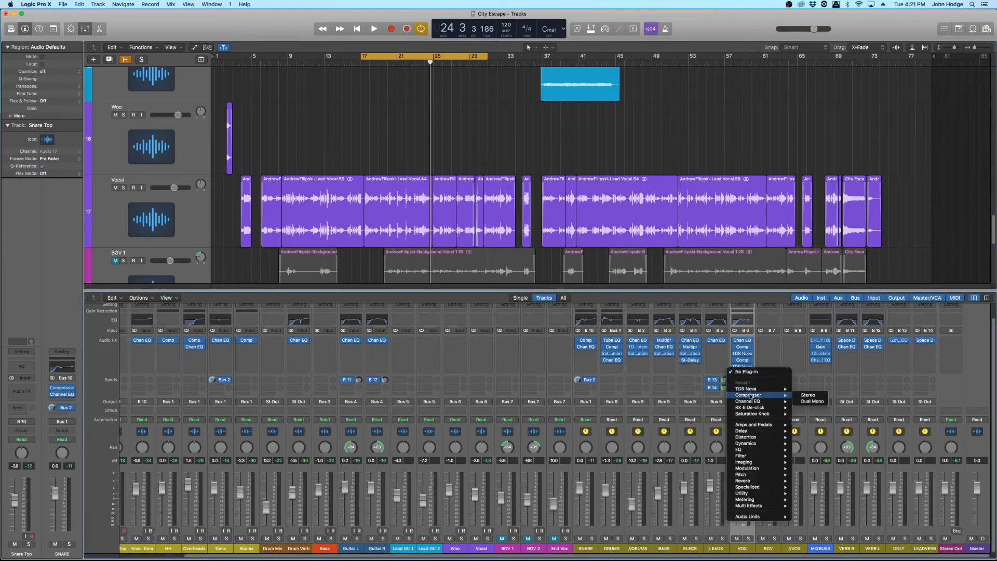
click(808, 395)
drag(368, 31, 565, 152)
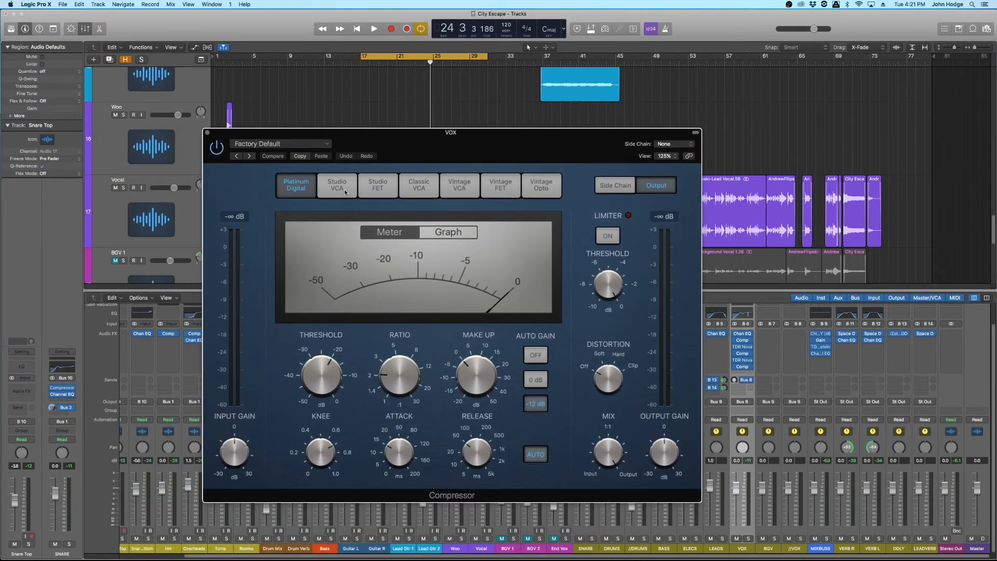
drag(386, 149, 356, 113)
click(388, 149)
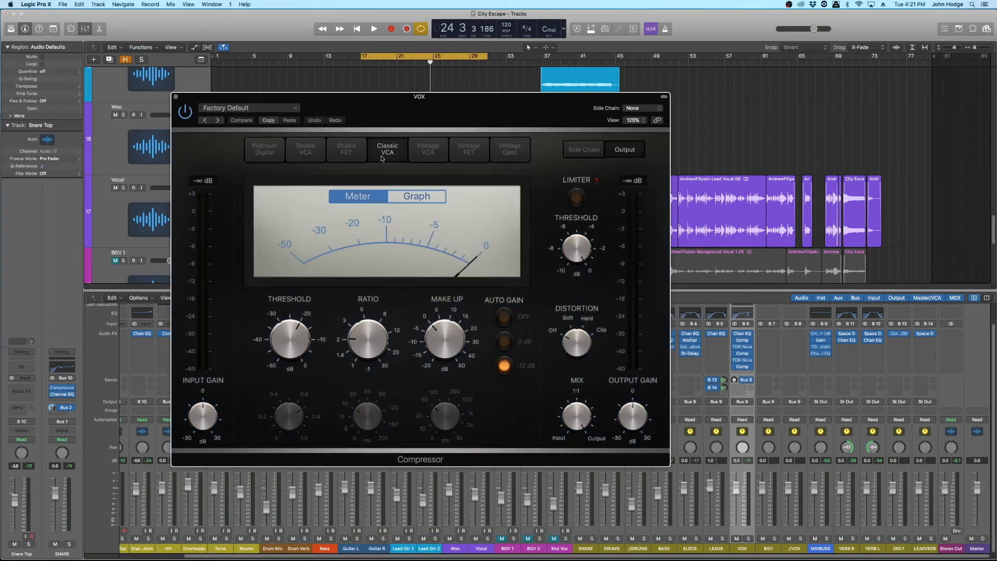
Switch the VOX compressor to the Studio VCA model, adjust its threshold, set a 3.2:1 ratio and turn auto gain off.
click(346, 150)
click(308, 150)
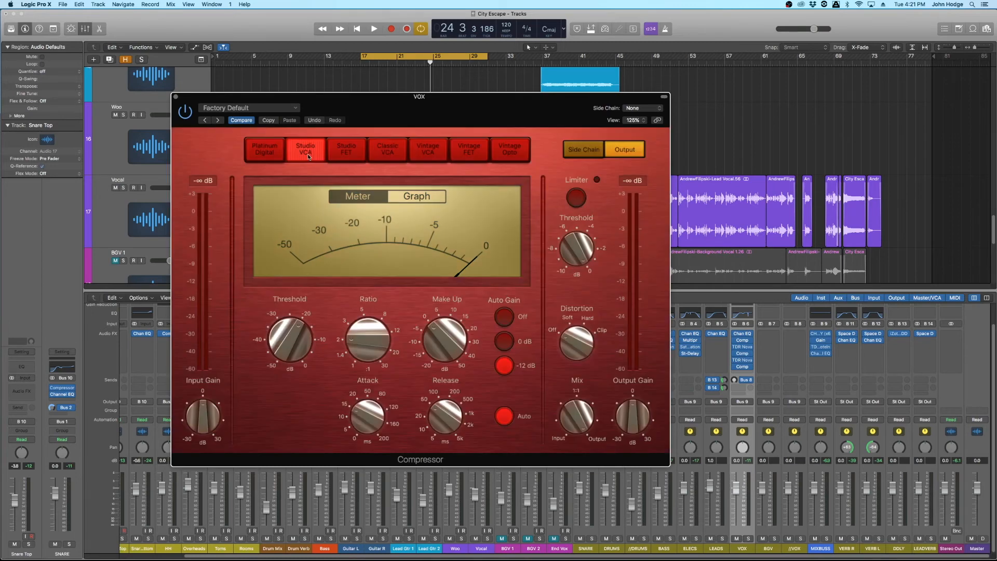
drag(427, 123, 399, 126)
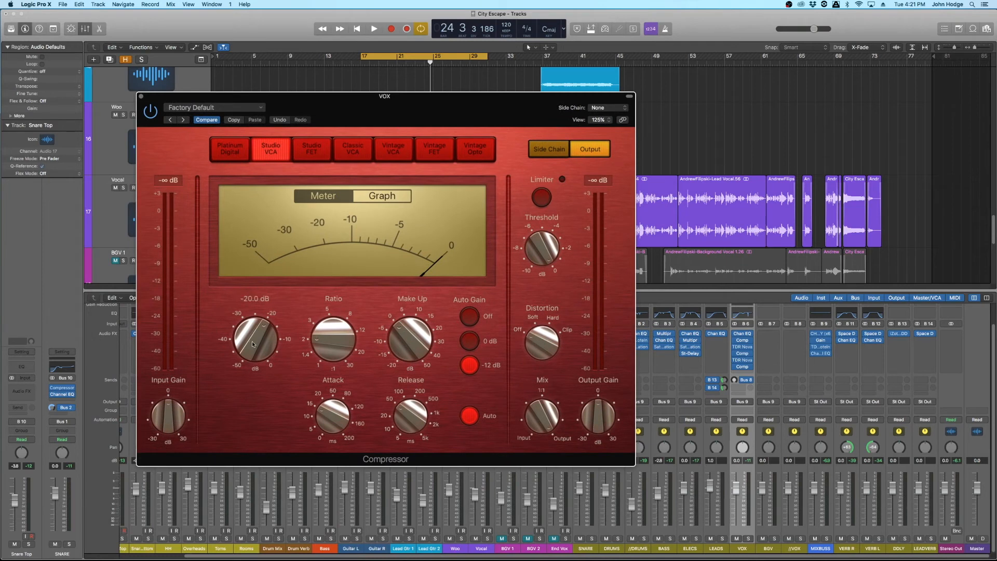
drag(243, 351, 245, 309)
drag(322, 337, 322, 322)
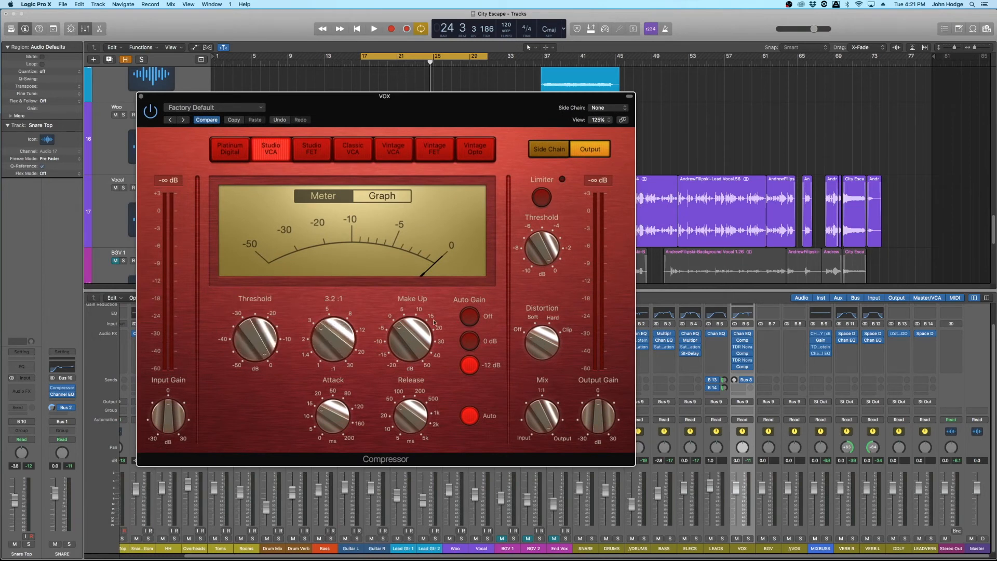
click(469, 316)
Shorten the compressor's attack slightly and lower its ratio a little.
mouse_move(546, 242)
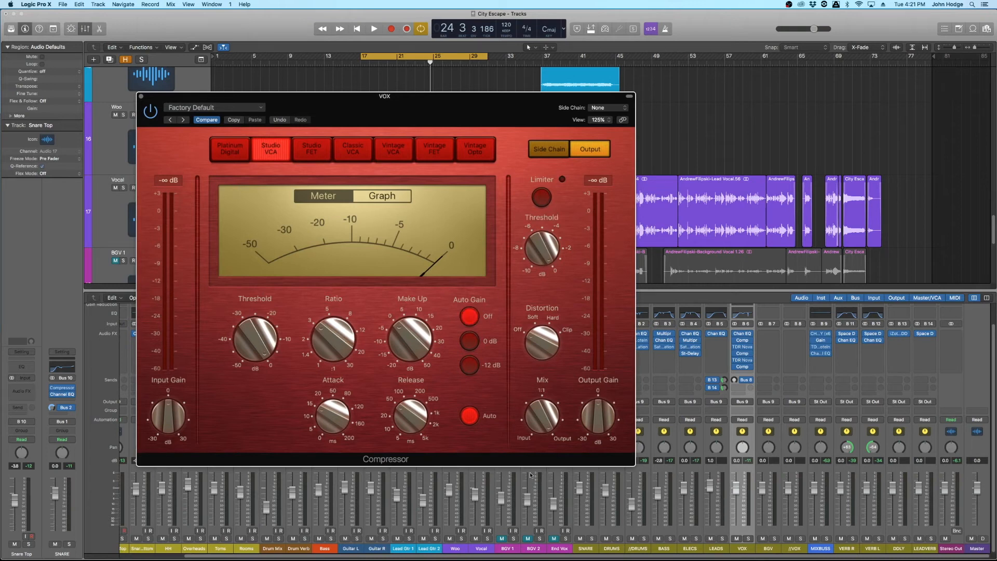
mouse_move(408, 356)
mouse_move(333, 418)
mouse_move(333, 418)
mouse_down()
mouse_move(335, 407)
mouse_move(342, 436)
mouse_move(326, 429)
mouse_up()
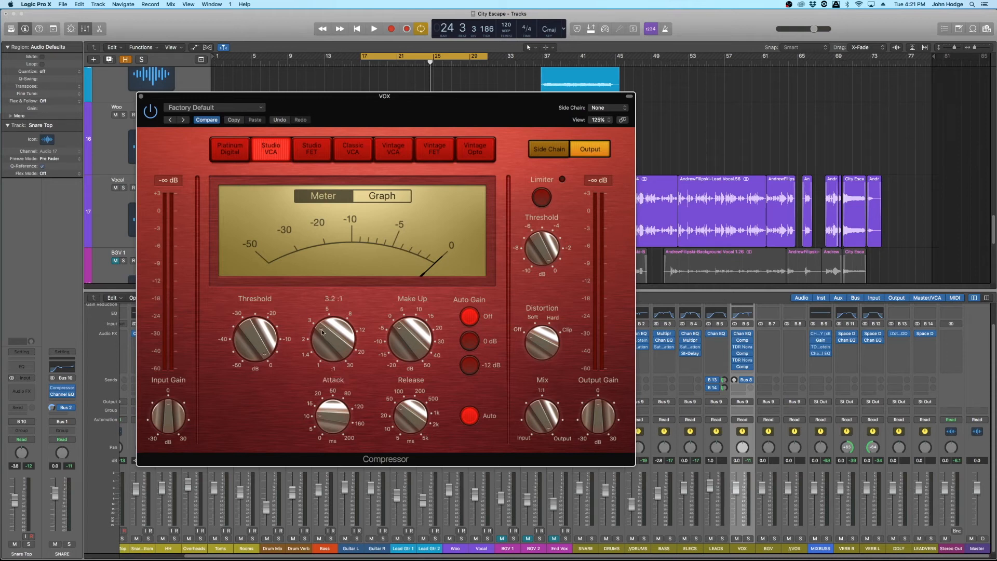
drag(327, 338, 329, 349)
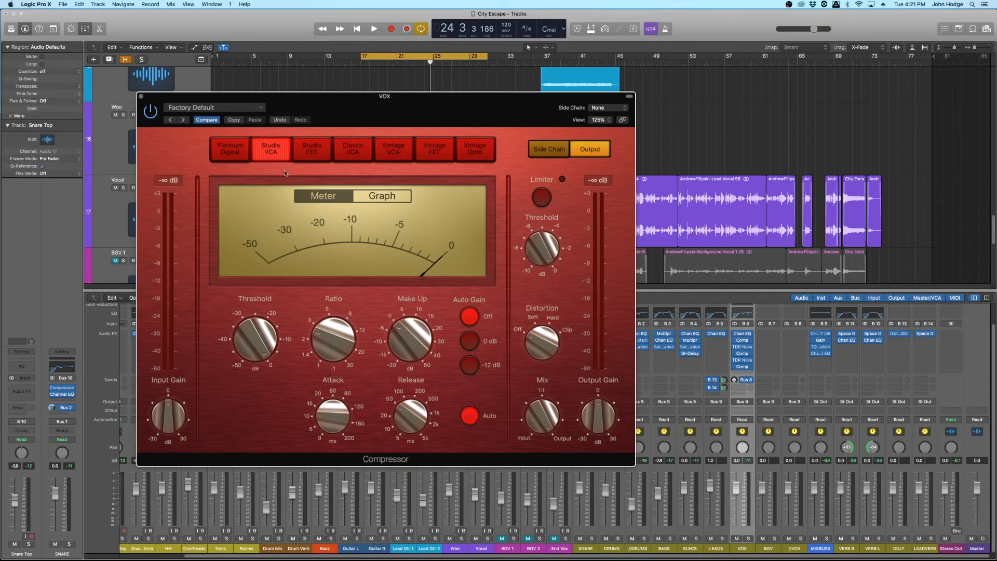
Audition the Studio VCA compression during playback, fine-tune its make-up gain and close the compressor.
drag(519, 108, 556, 129)
key(space)
drag(273, 355, 306, 445)
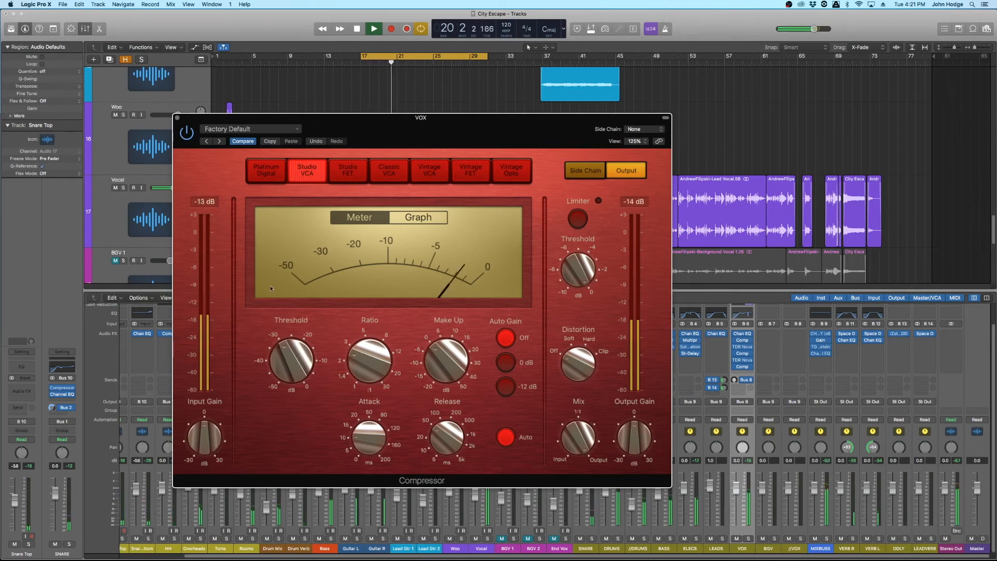
drag(450, 360, 451, 359)
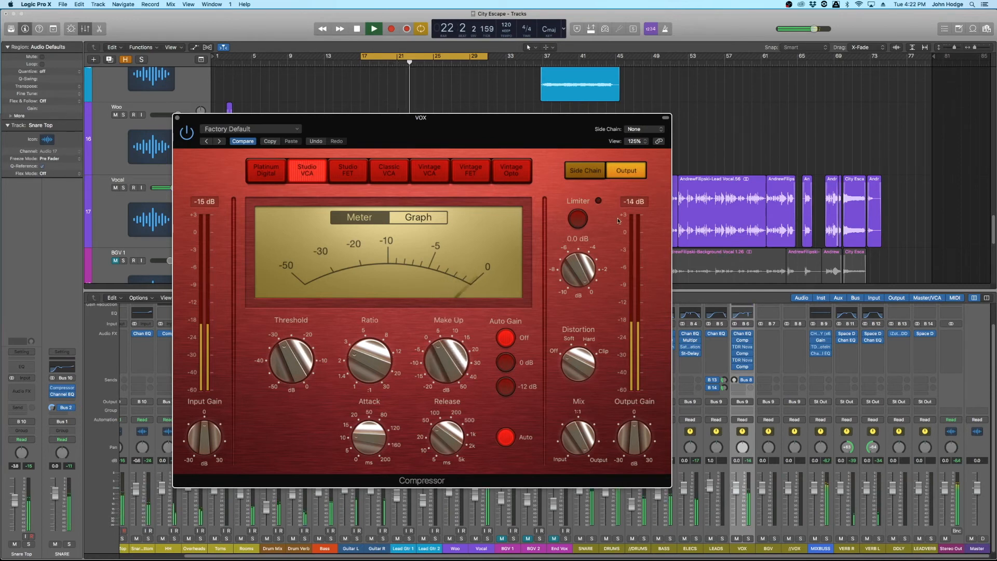
mouse_move(372, 442)
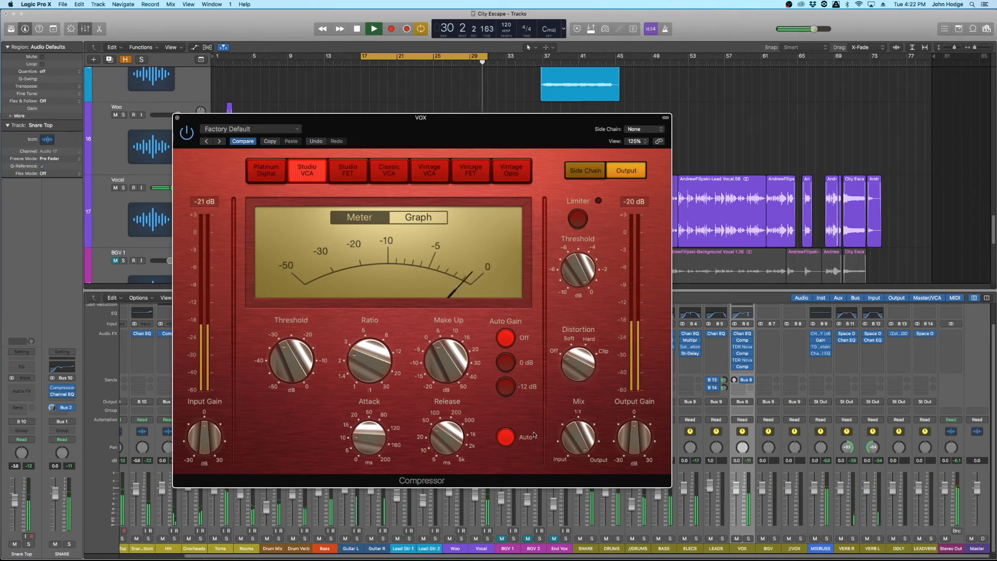
key(space)
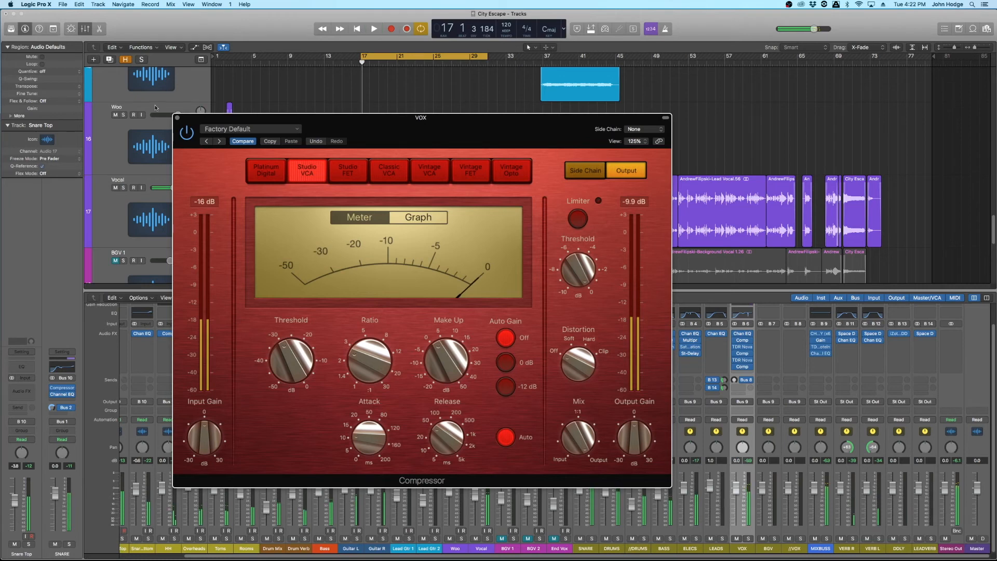
drag(435, 140, 397, 145)
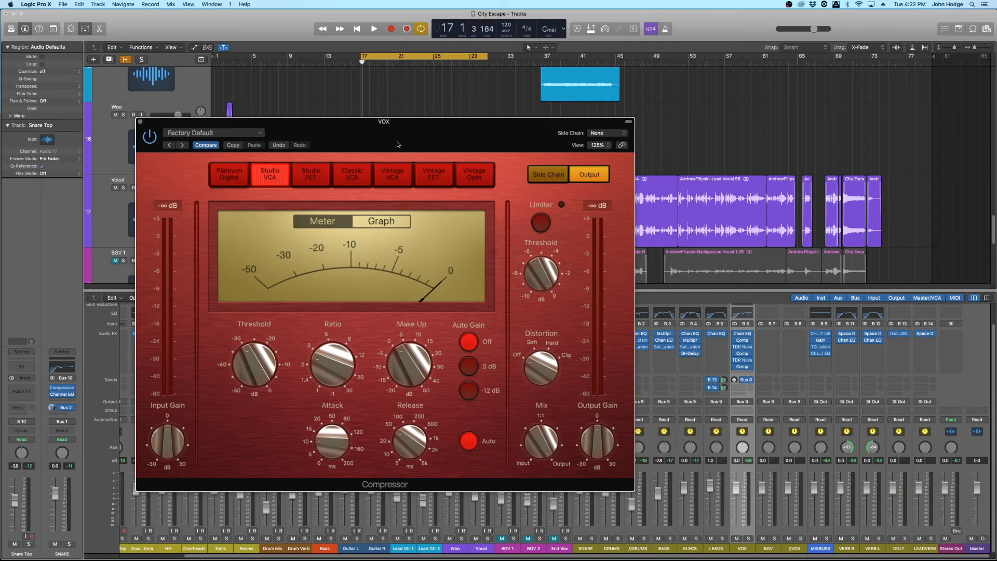
click(139, 123)
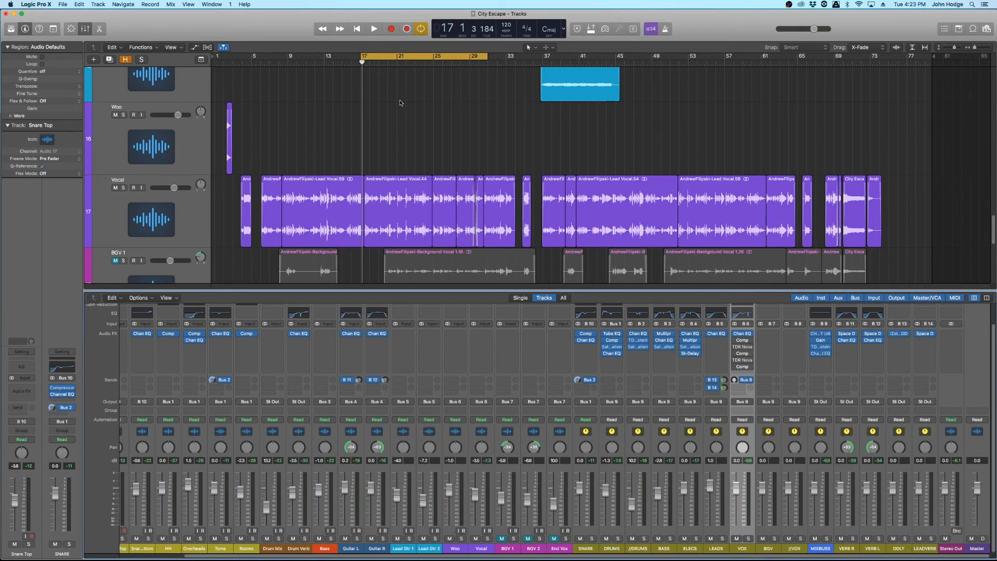
Play the mix to compare VOX with its inserts bypassed and active, and clear the peak reading.
mouse_move(736, 344)
key(space)
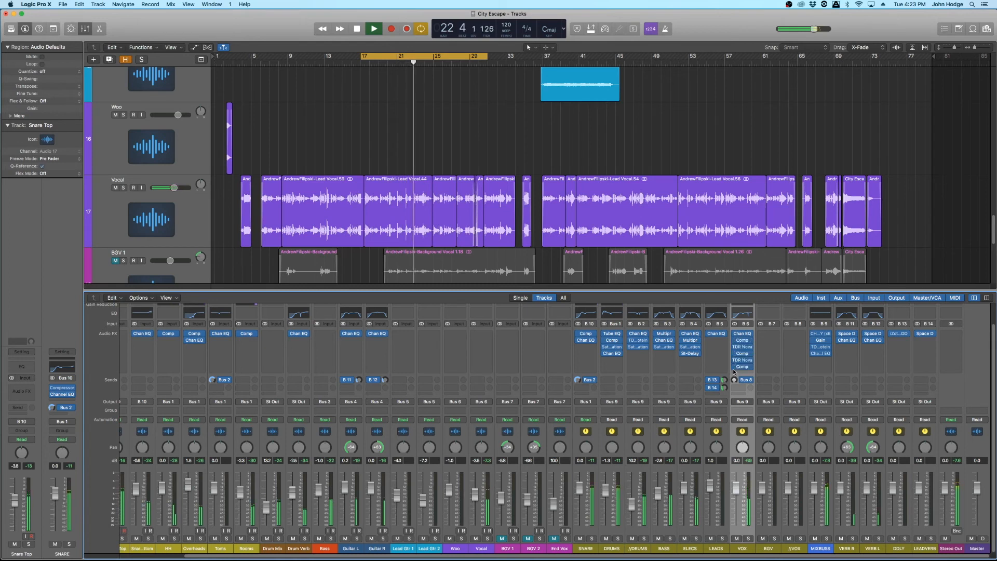
click(749, 461)
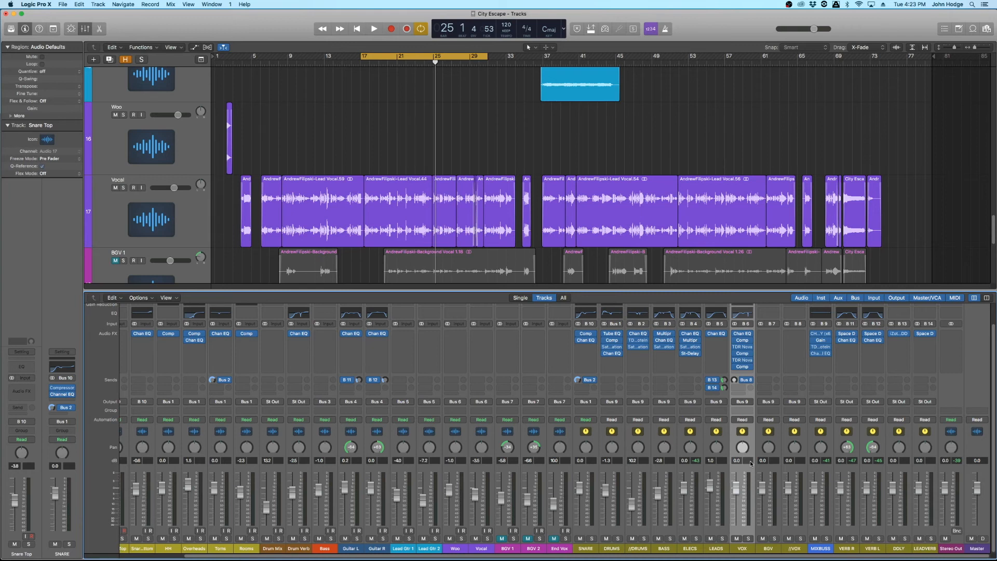
Add a stereo Roth-AIR plug-in at the end of the VOX insert chain.
click(751, 373)
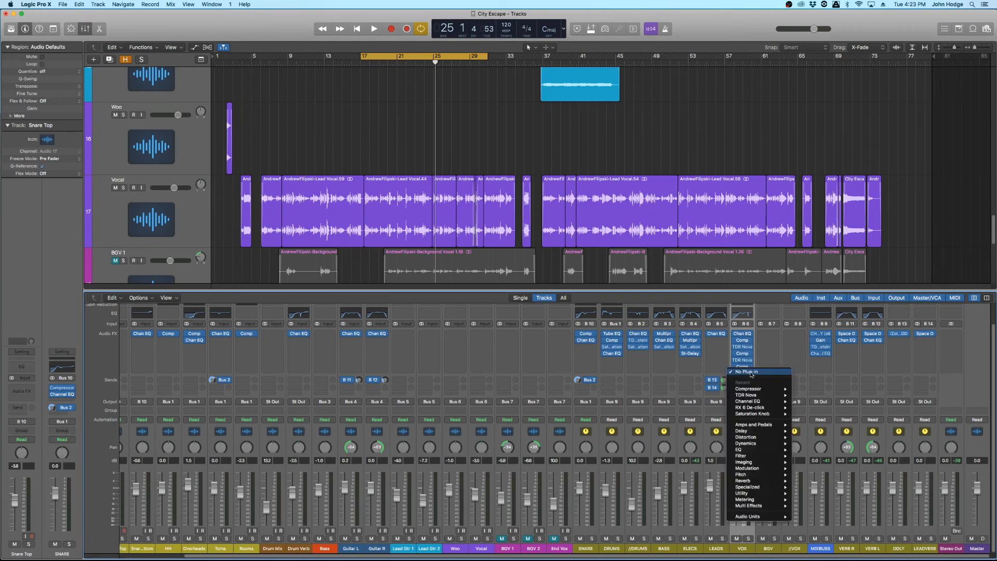
mouse_move(754, 483)
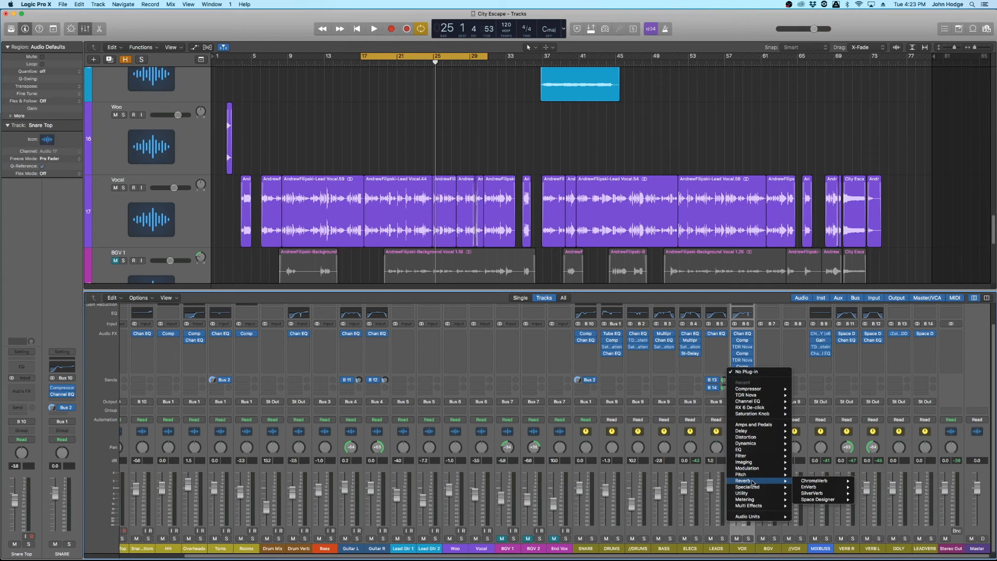
mouse_move(757, 517)
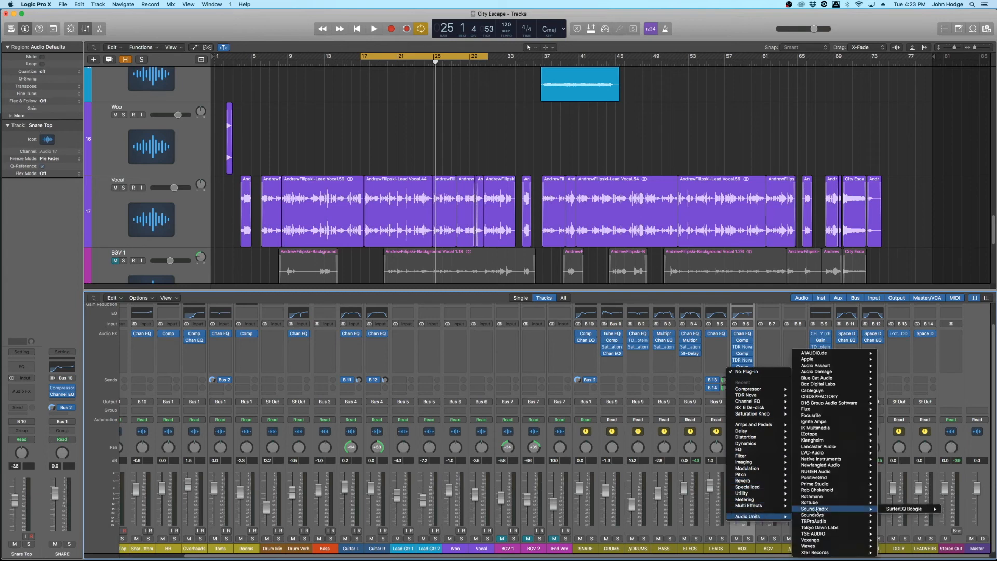
mouse_move(821, 497)
mouse_move(896, 497)
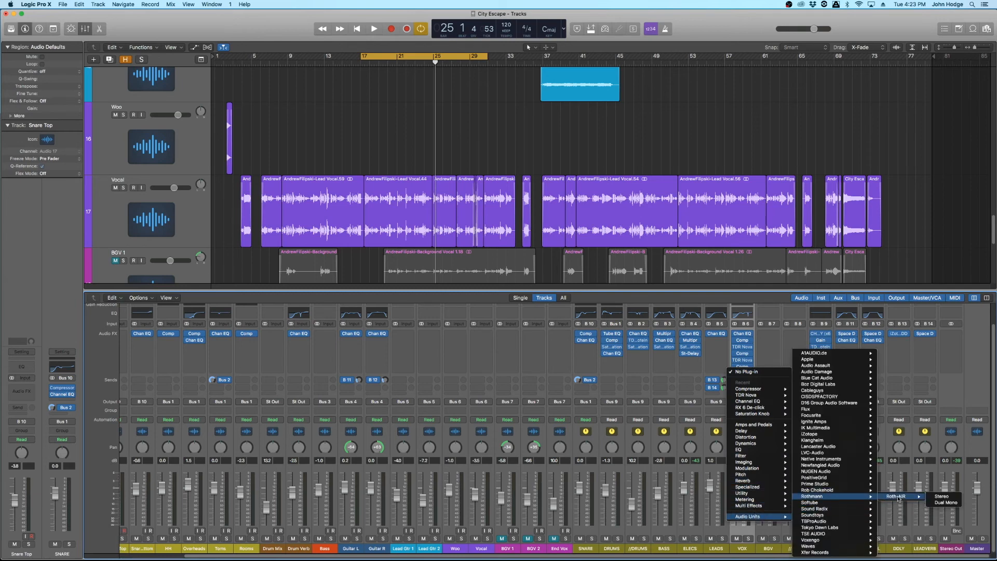
click(938, 497)
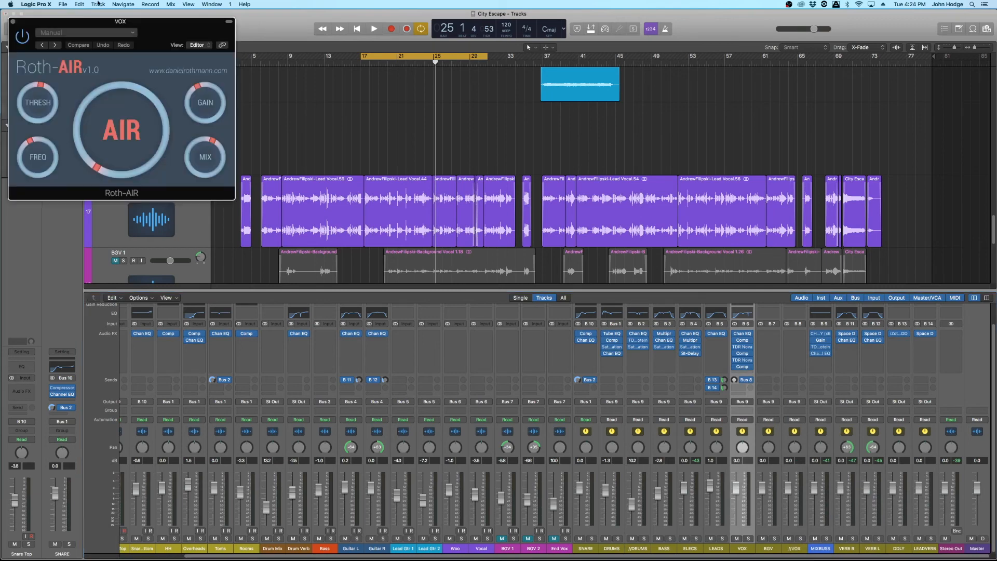
drag(151, 32, 441, 307)
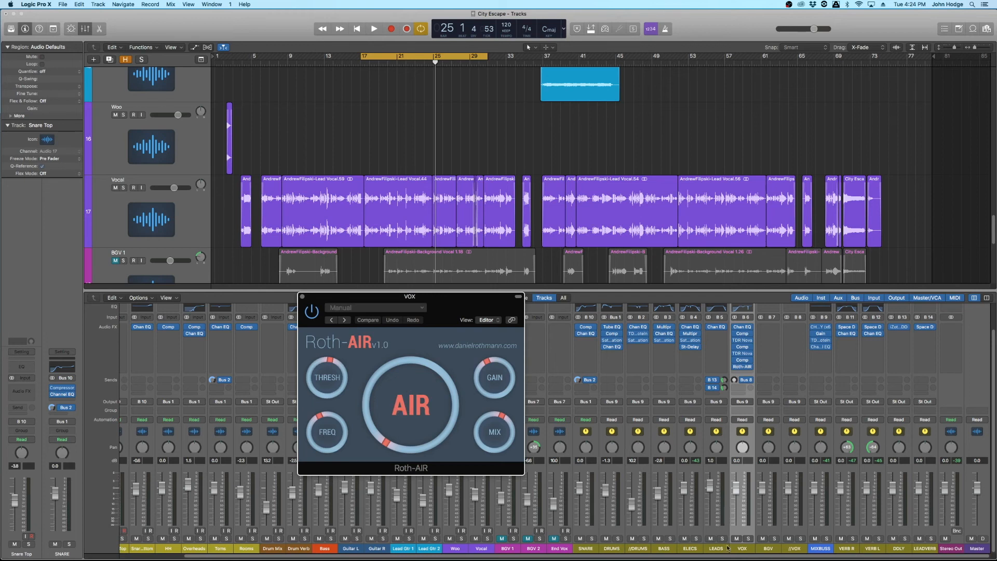
Solo VOX and, during playback, sweep Roth-AIR's AIR amount, settle on a modest setting and lower MIX slightly.
click(749, 539)
key(space)
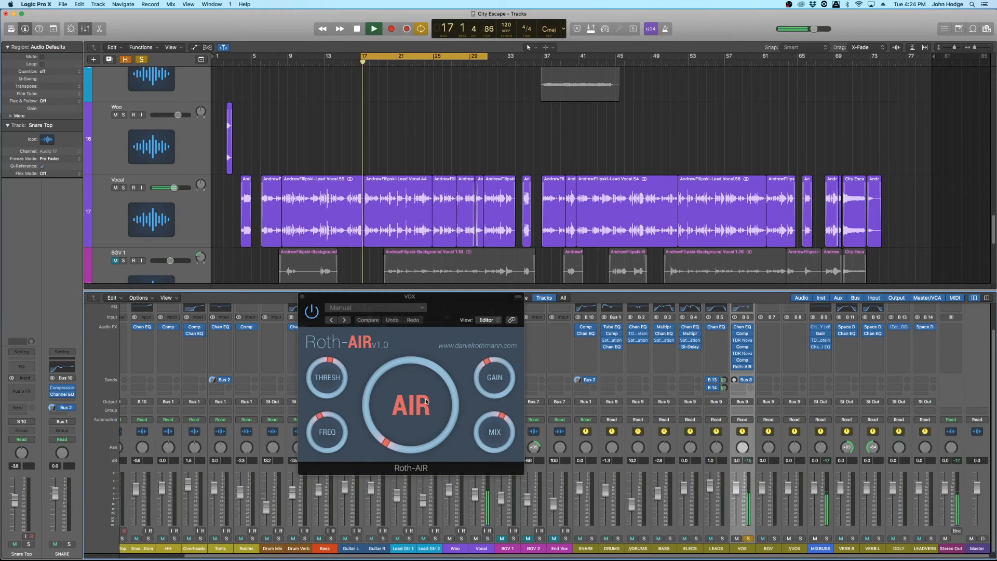
drag(432, 393, 424, 308)
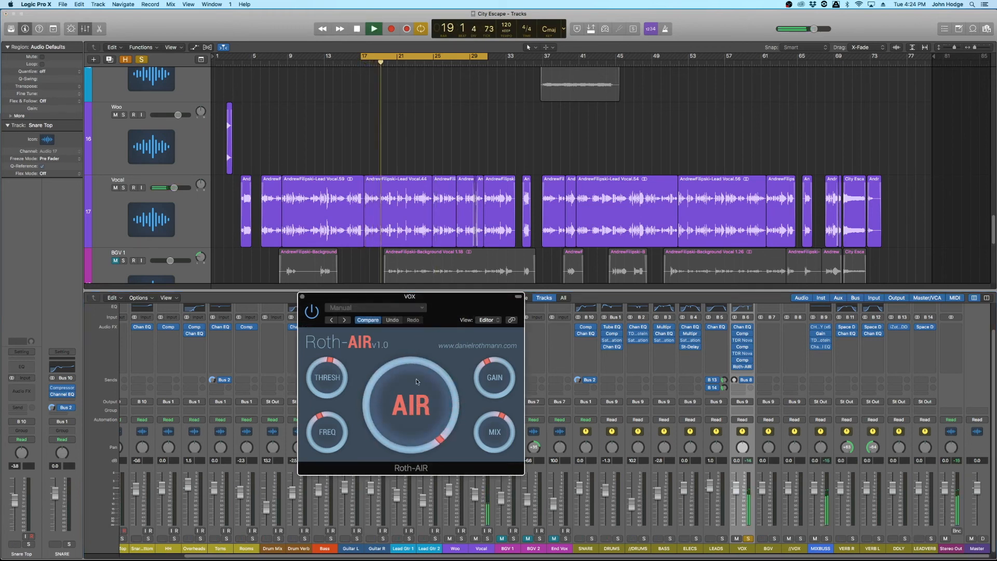
drag(414, 383, 418, 460)
key(space)
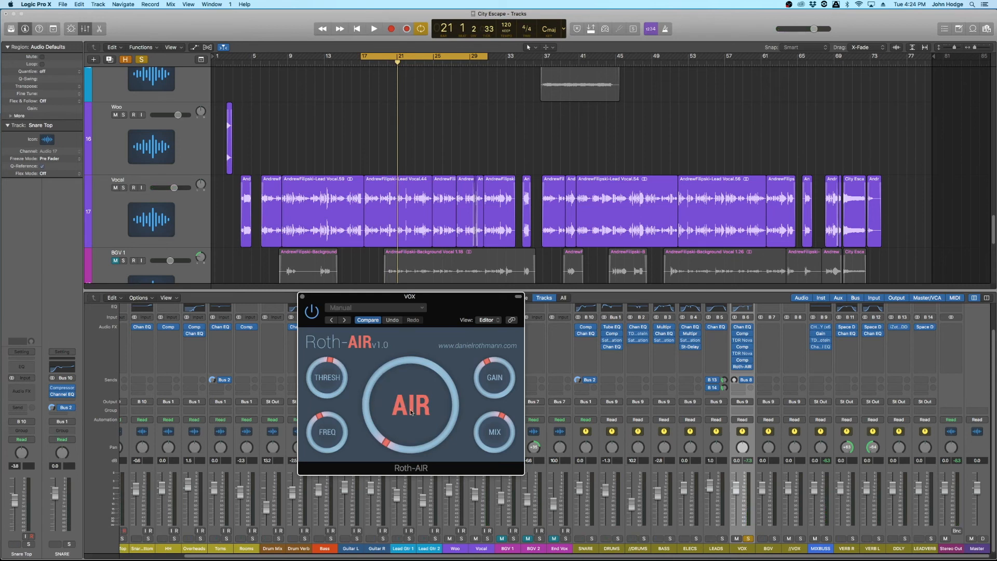
key(space)
drag(411, 413, 413, 403)
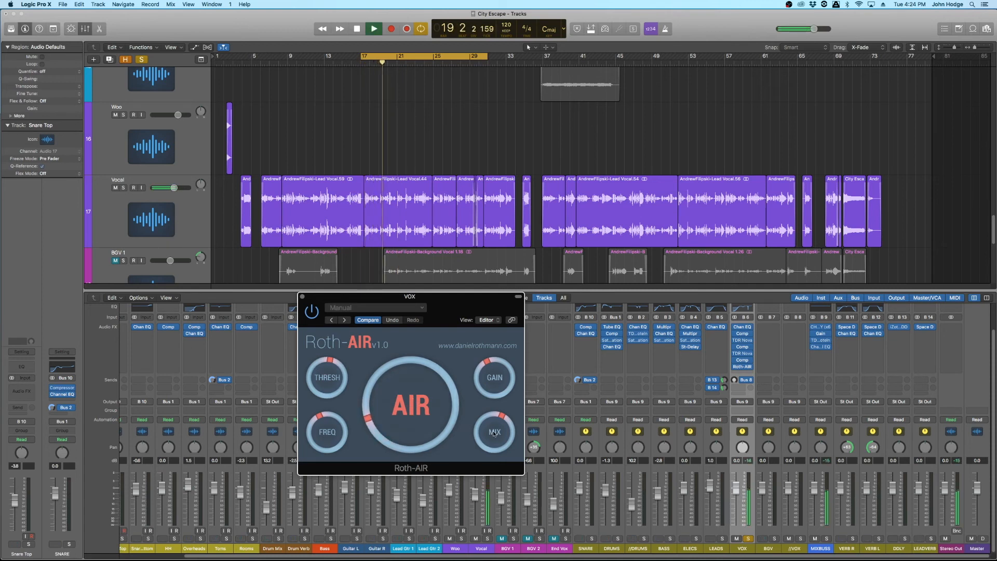
drag(428, 414, 428, 409)
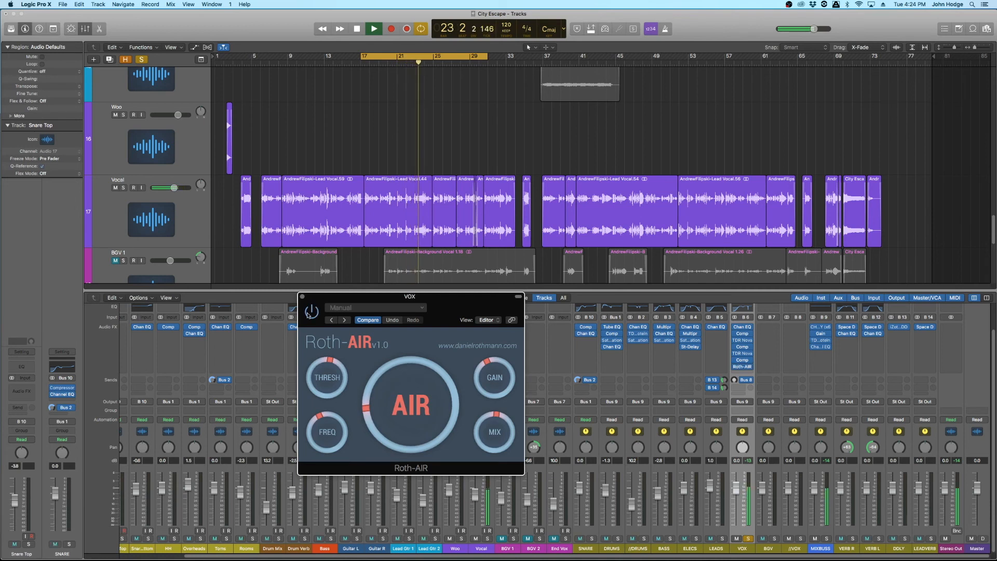
Unsolo VOX, compare Roth-AIR bypassed and active in the full mix, and close the plug-in.
click(748, 538)
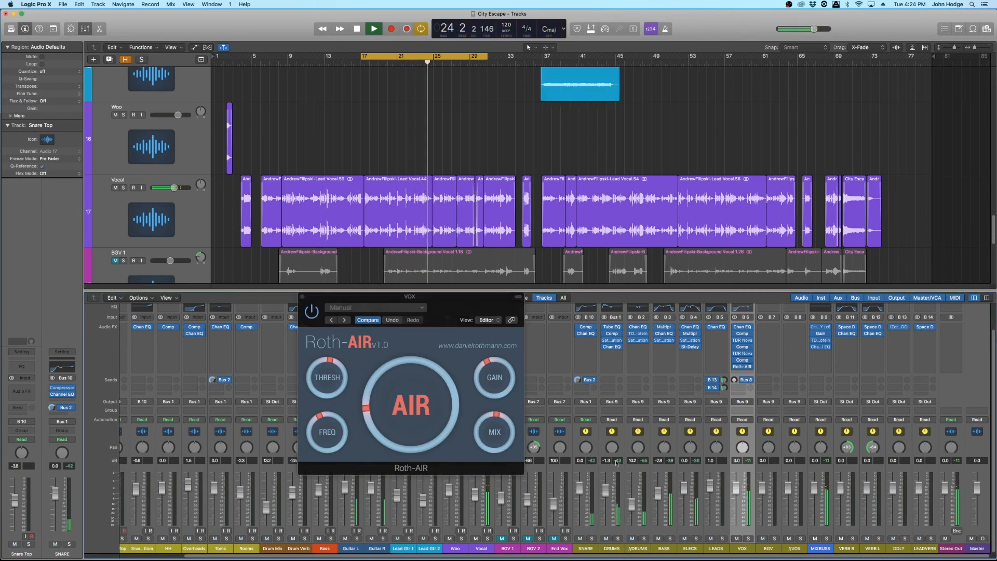
click(311, 313)
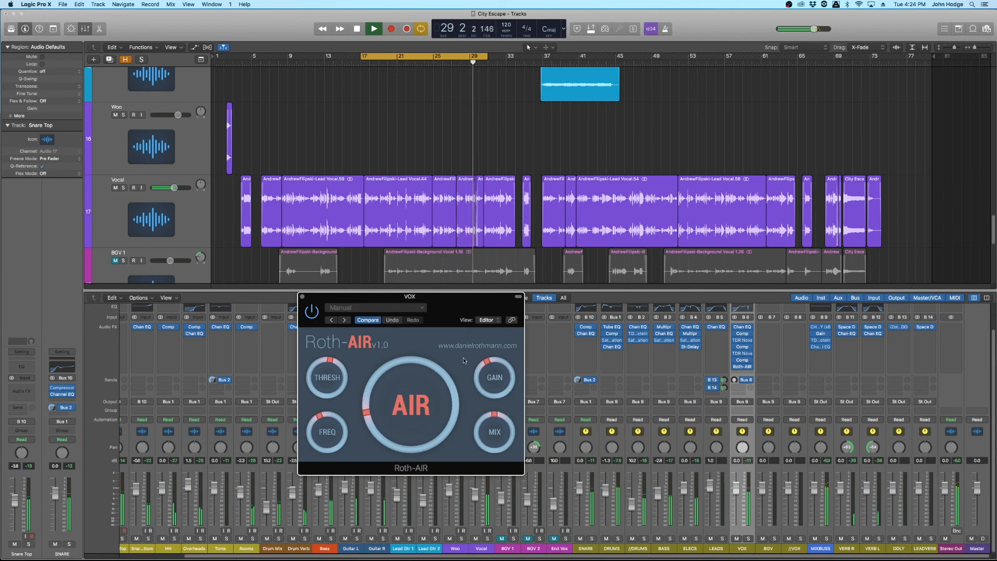
click(302, 297)
key(space)
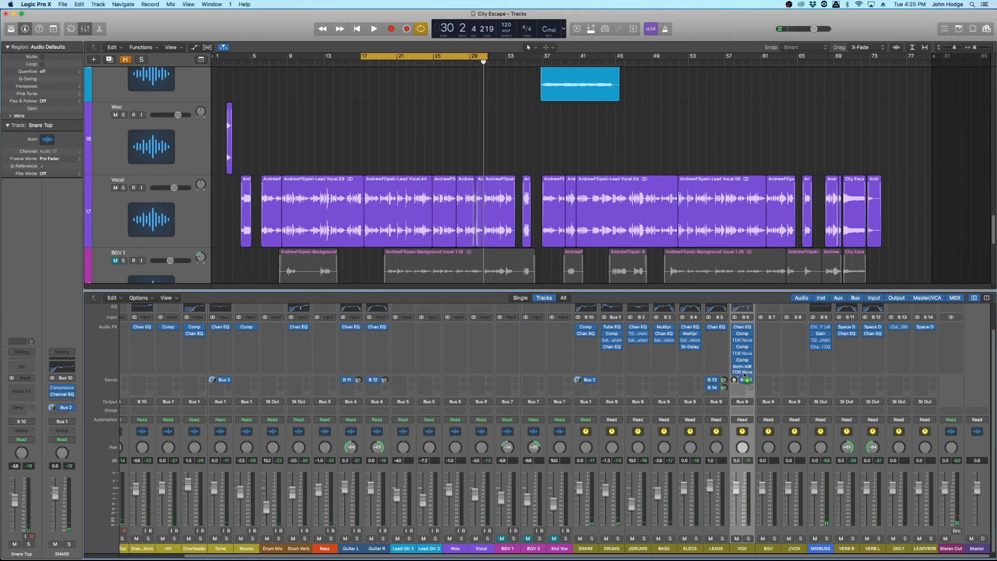
Copy the de-essing TDR Nova to the slot after Roth-AIR on VOX and open the copy.
scroll(745, 374, down, 1)
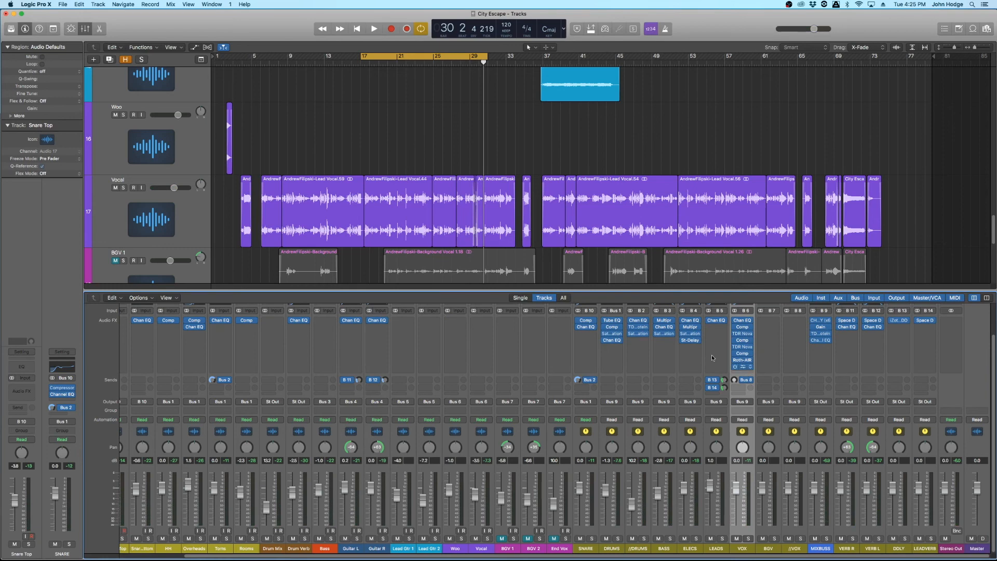
click(742, 367)
drag(107, 38, 361, 248)
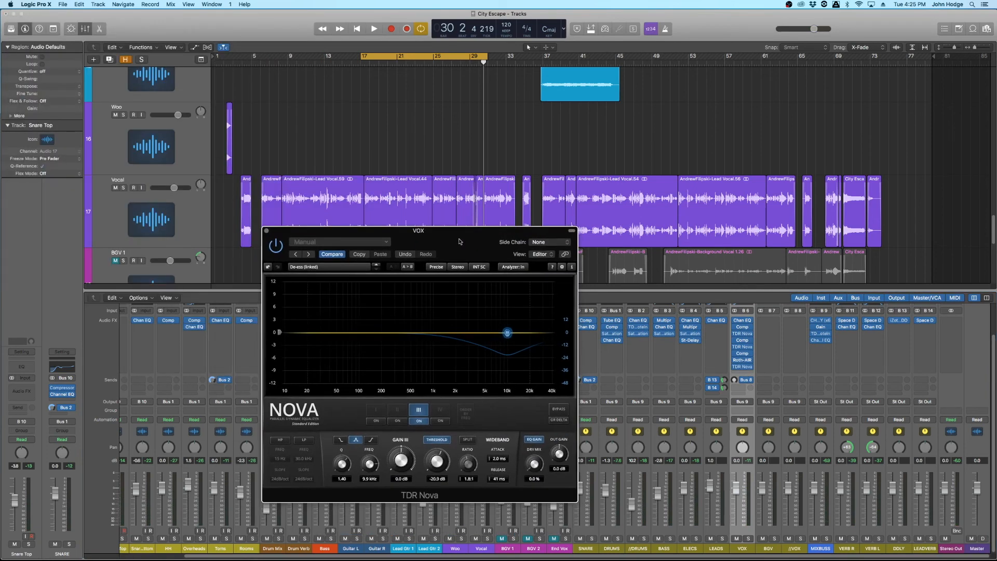
During playback, set the copied TDR Nova's band III to 12.3 kHz with a threshold of -21.8 dB, and close it.
key(space)
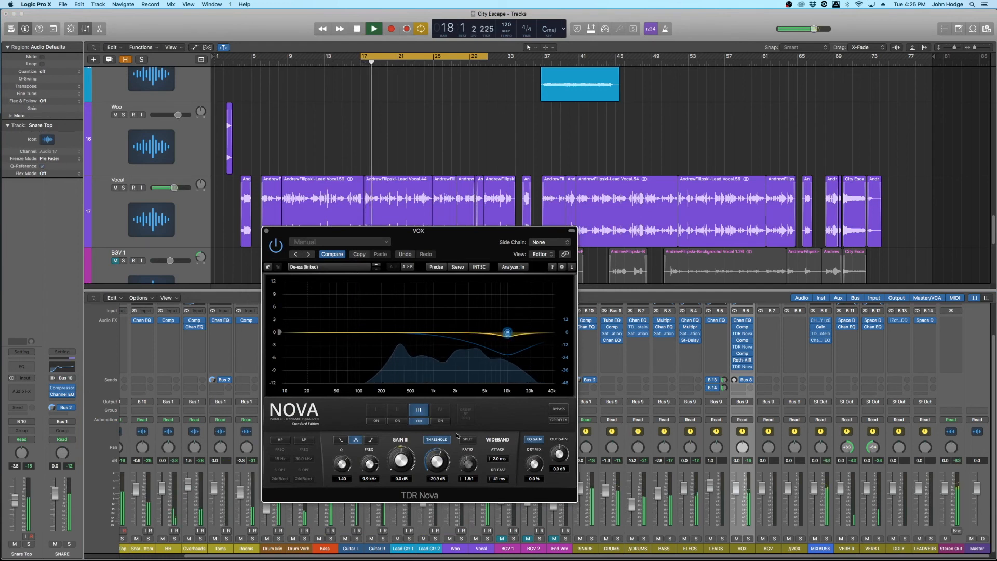
drag(369, 464, 362, 449)
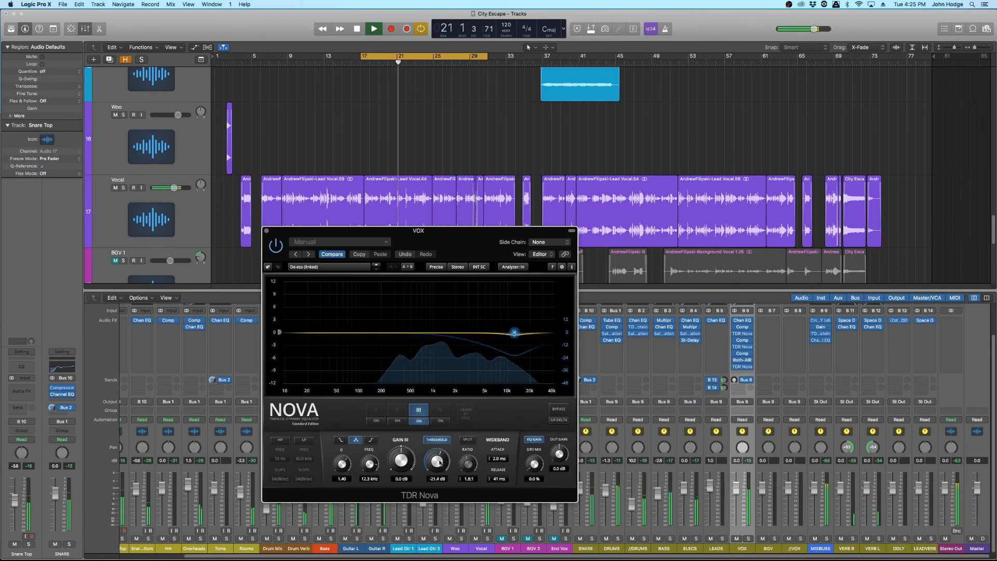
drag(440, 464, 438, 458)
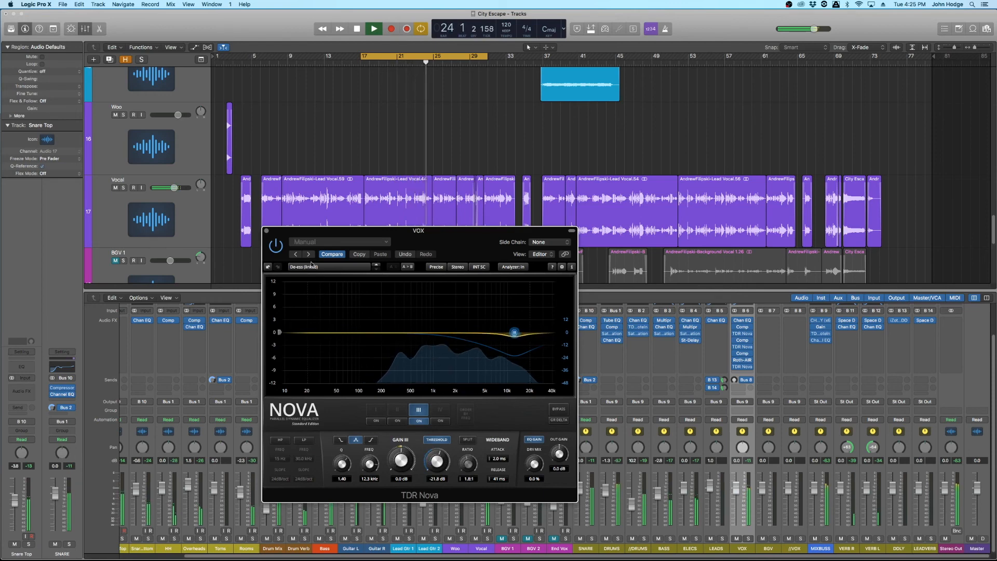
key(space)
click(266, 231)
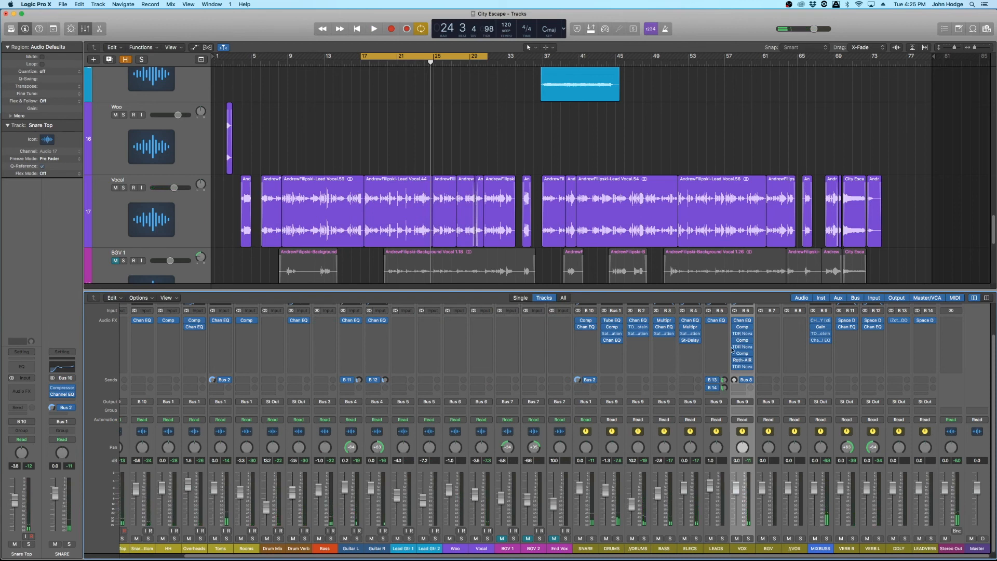
Compare VOX with its whole insert chain bypassed and active during playback, and review Roth-AIR's AIR setting.
click(748, 462)
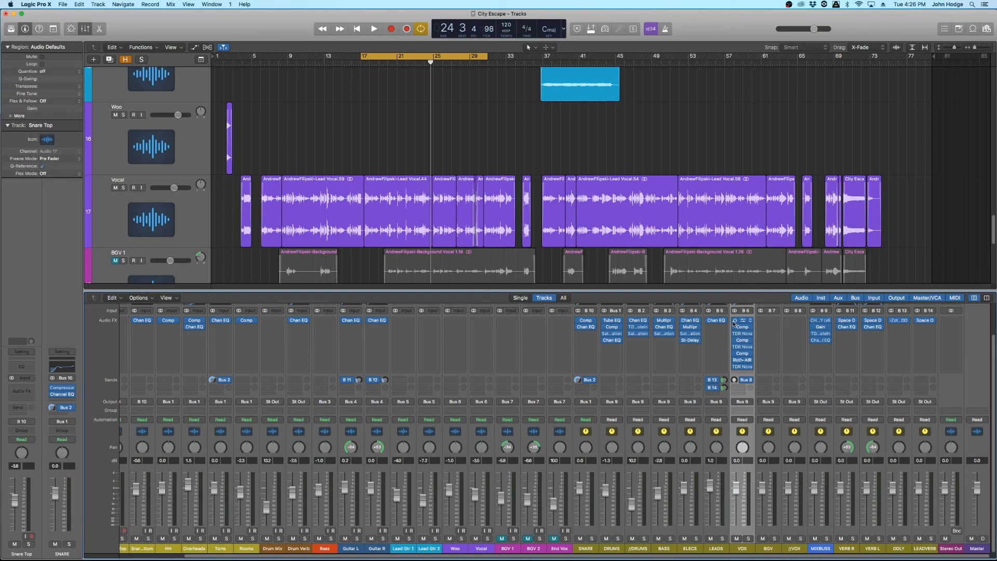
key(space)
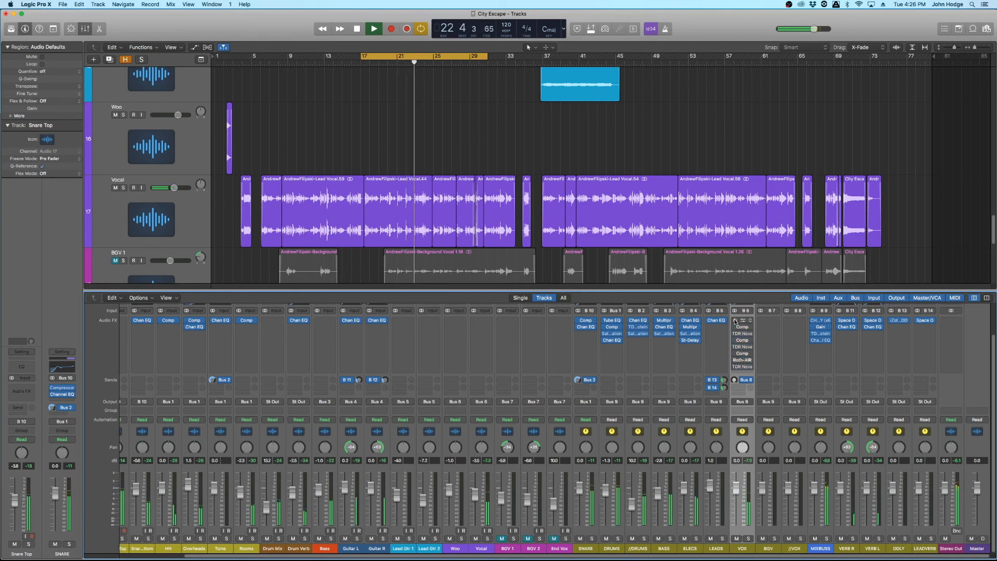
click(744, 362)
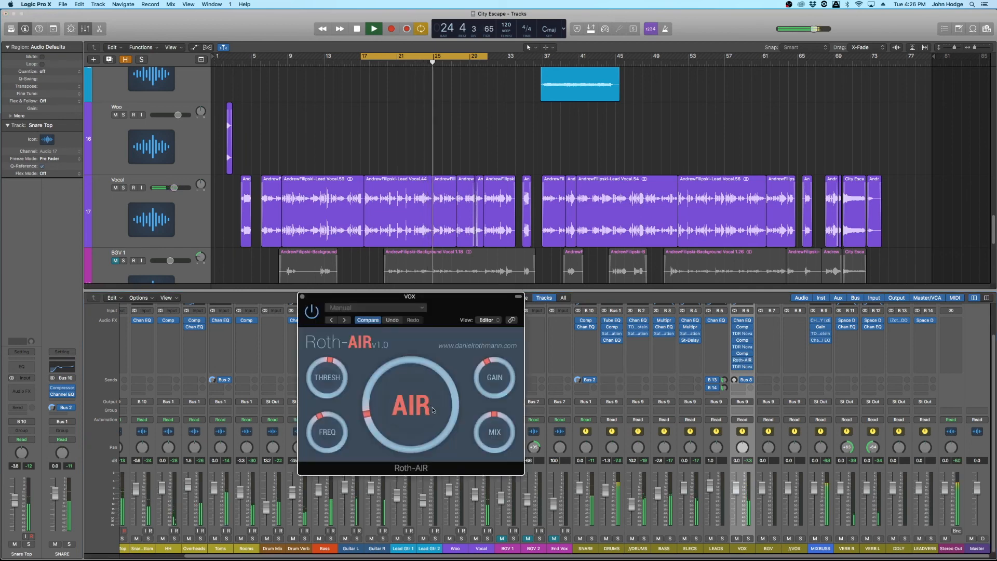
click(303, 298)
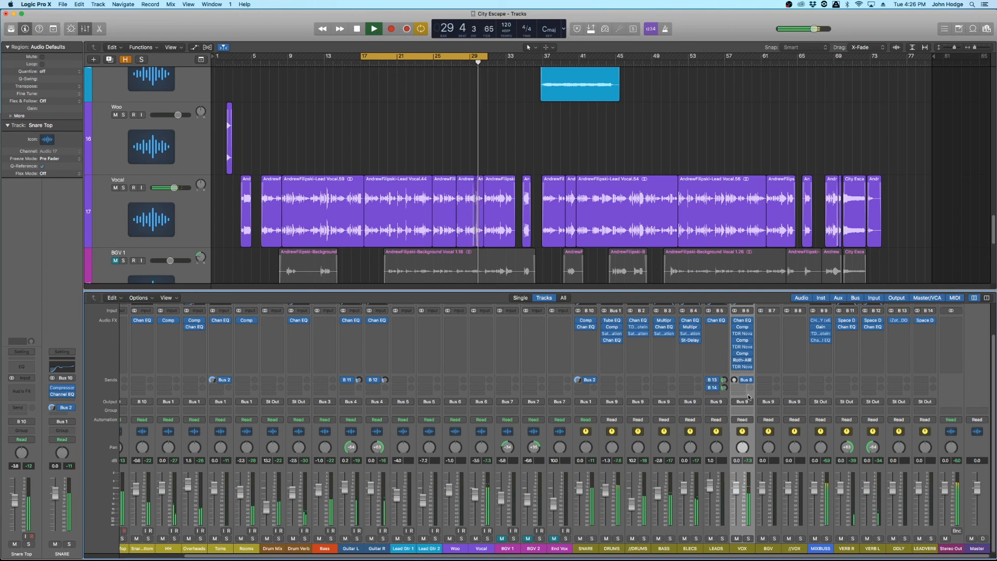
key(space)
click(749, 460)
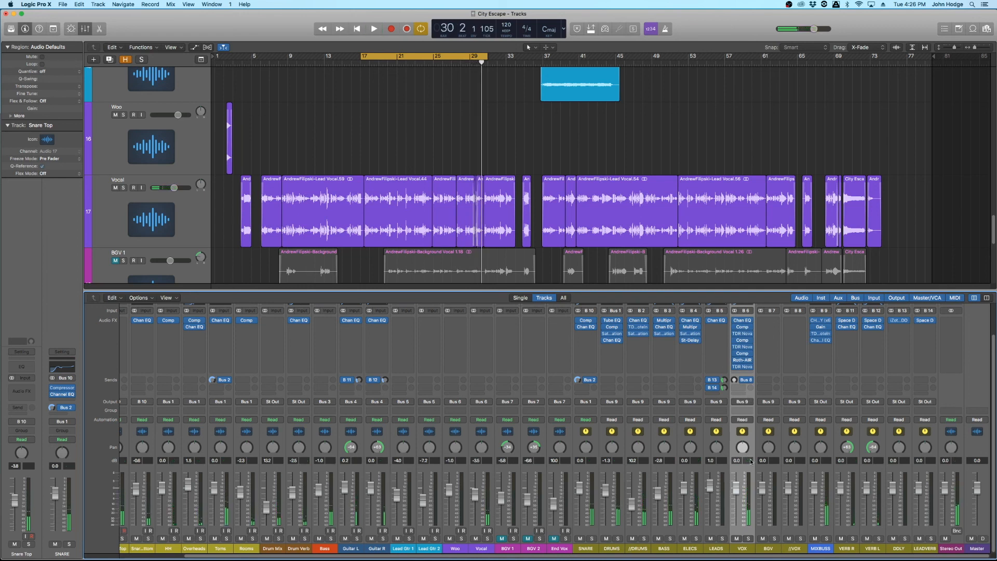
Turn off cycle playback.
click(432, 59)
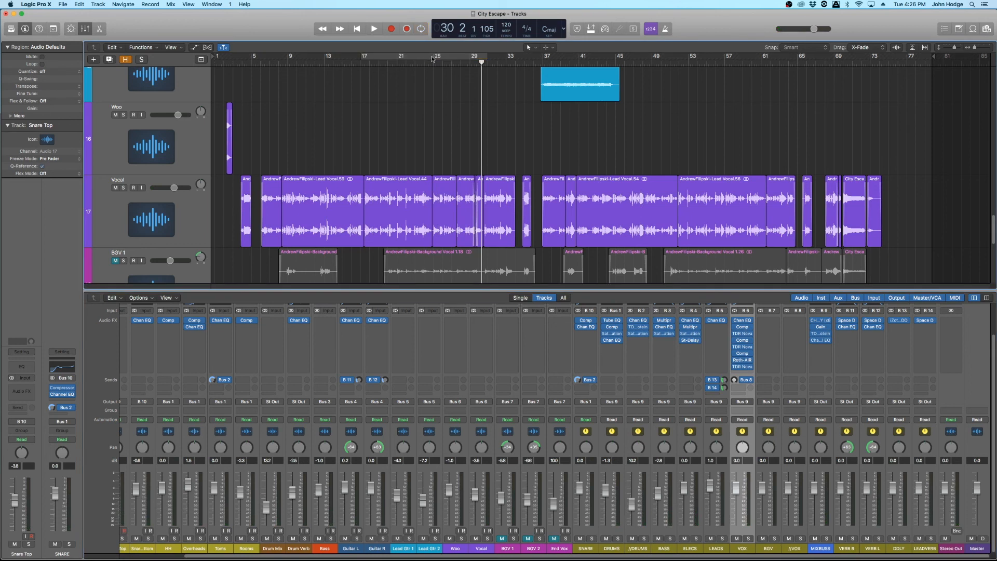